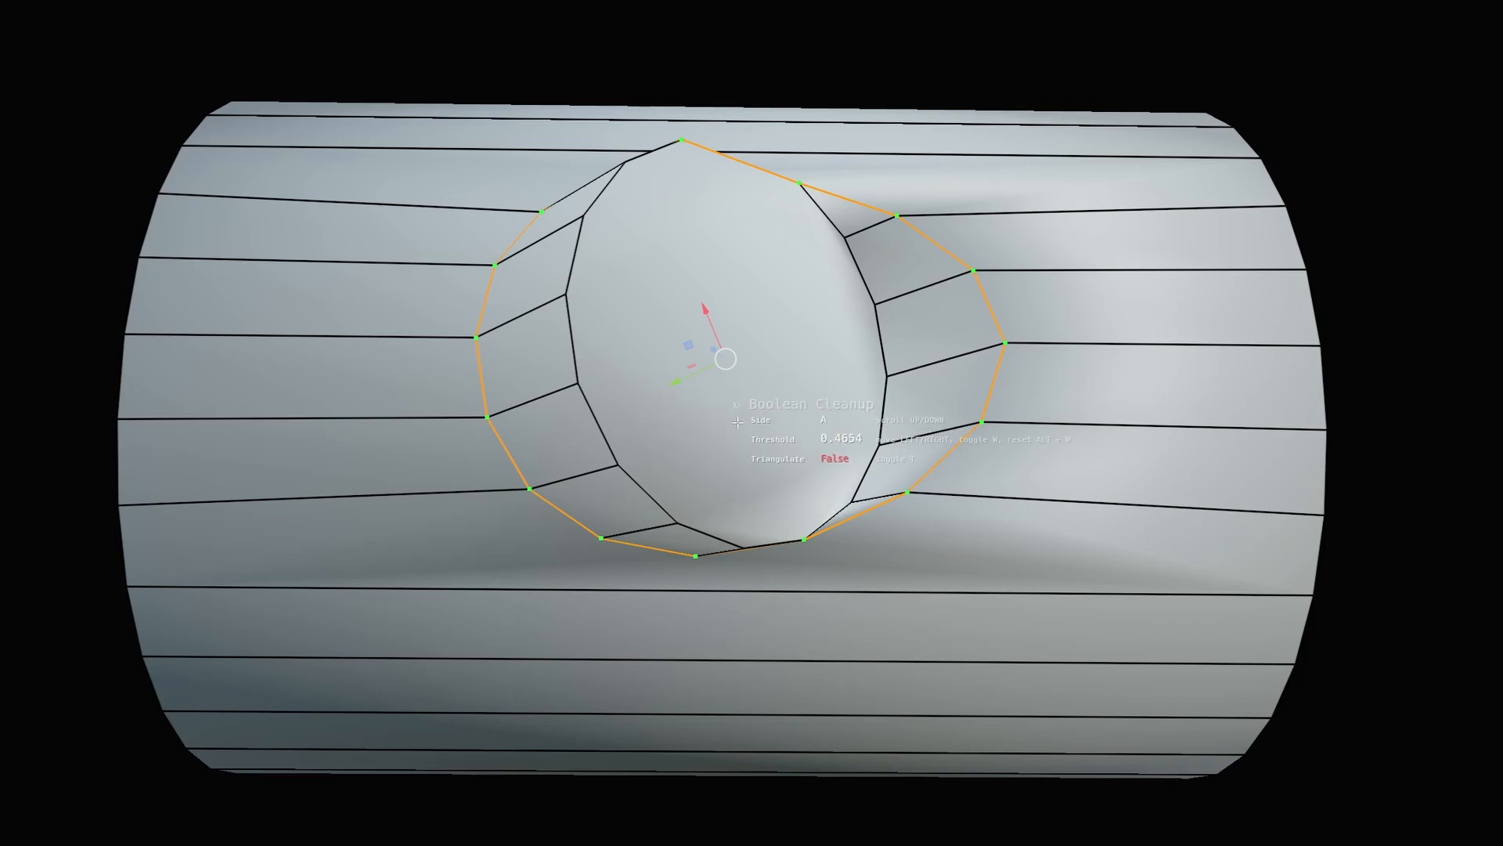
Subdivide the centre edge ring below the junction to add a cross loop.
click(746, 463)
middle_drag(745, 462, 725, 498)
scroll(736, 477, down, 1)
click(725, 496)
ctrl+alt+click(725, 498)
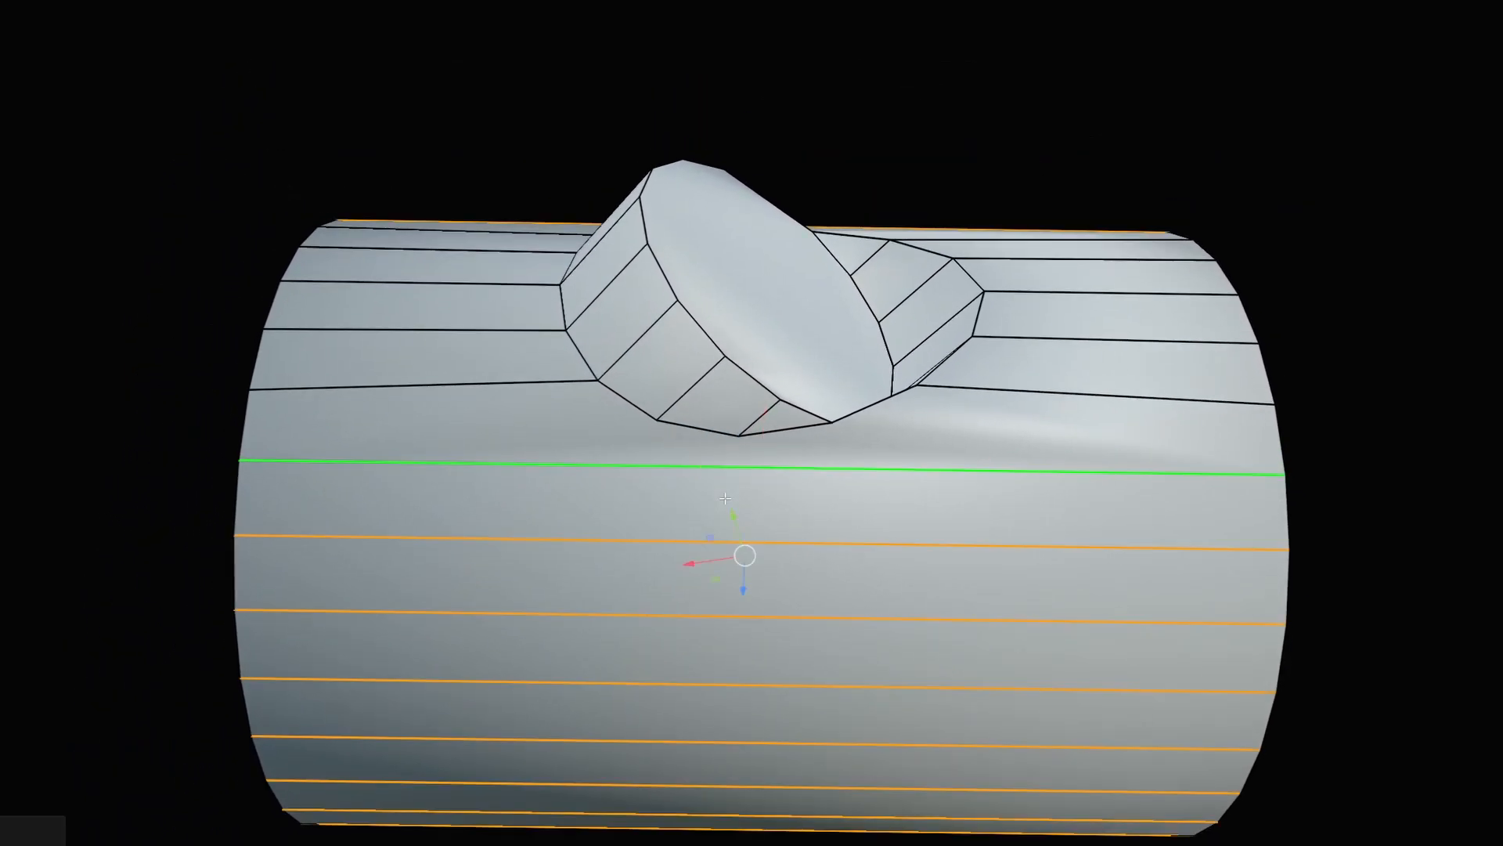
right_click(725, 498)
click(725, 498)
Subdivide the left and right section edge rings, adding a cross loop to each.
click(630, 475)
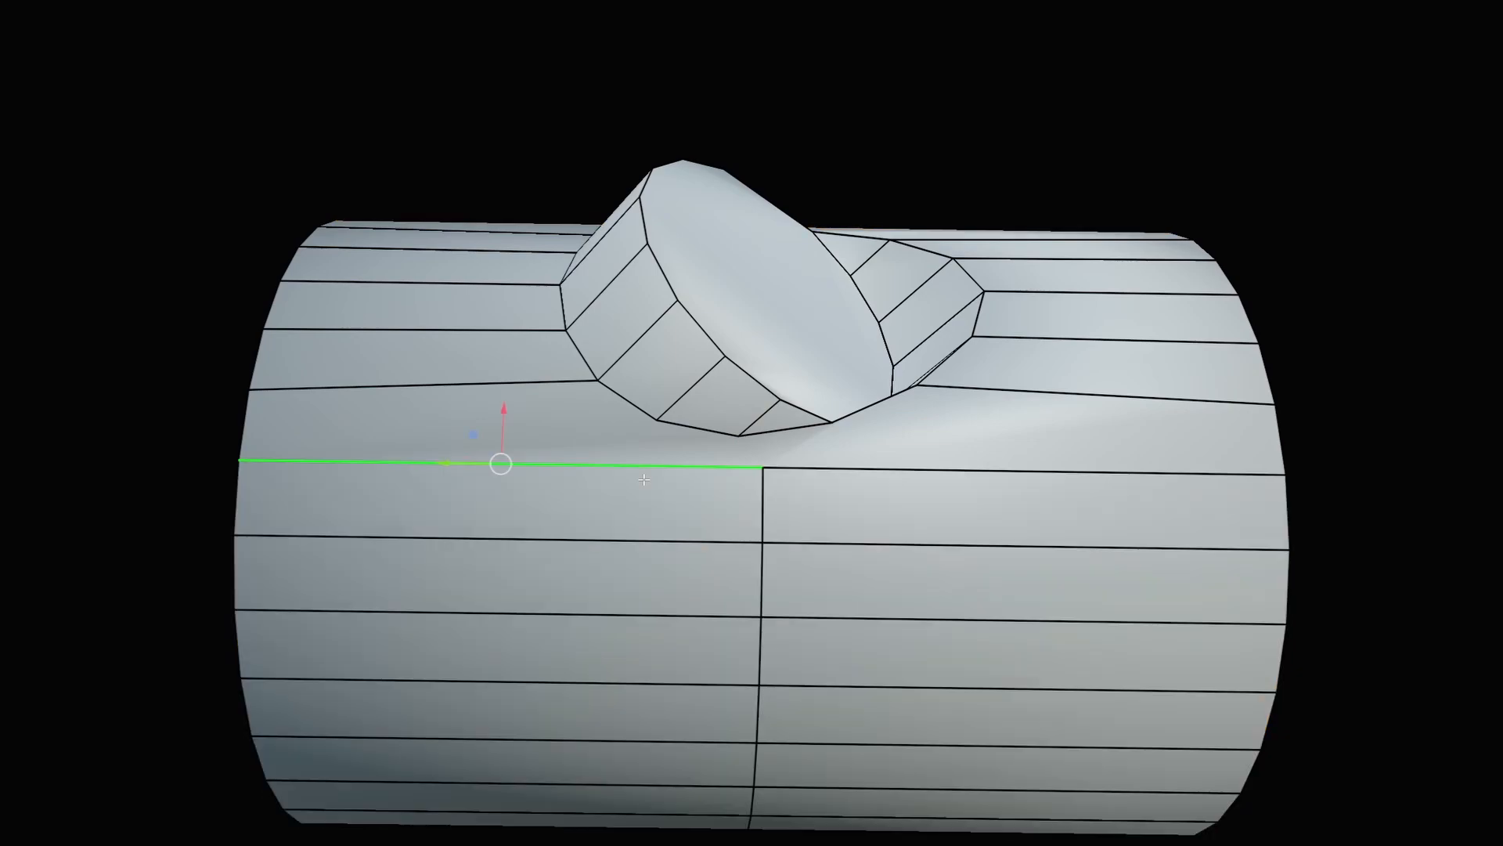
ctrl+alt+click(629, 475)
right_click(630, 475)
click(630, 474)
click(906, 473)
ctrl+alt+click(907, 472)
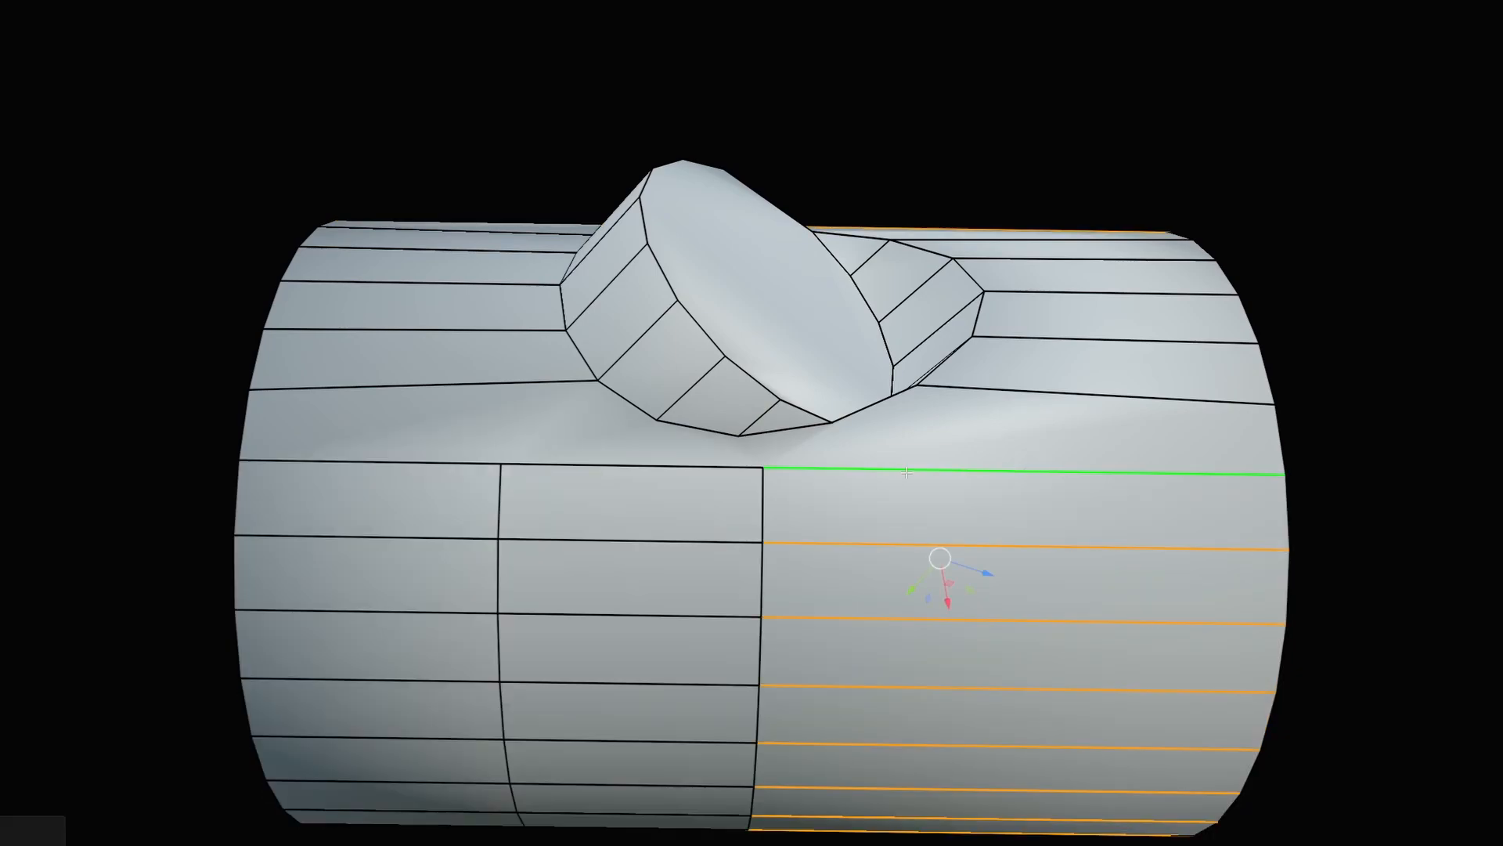
right_click(907, 473)
click(907, 473)
Switch to face selection and select the long face strip below the junction.
scroll(774, 523, up, 1)
click(773, 526)
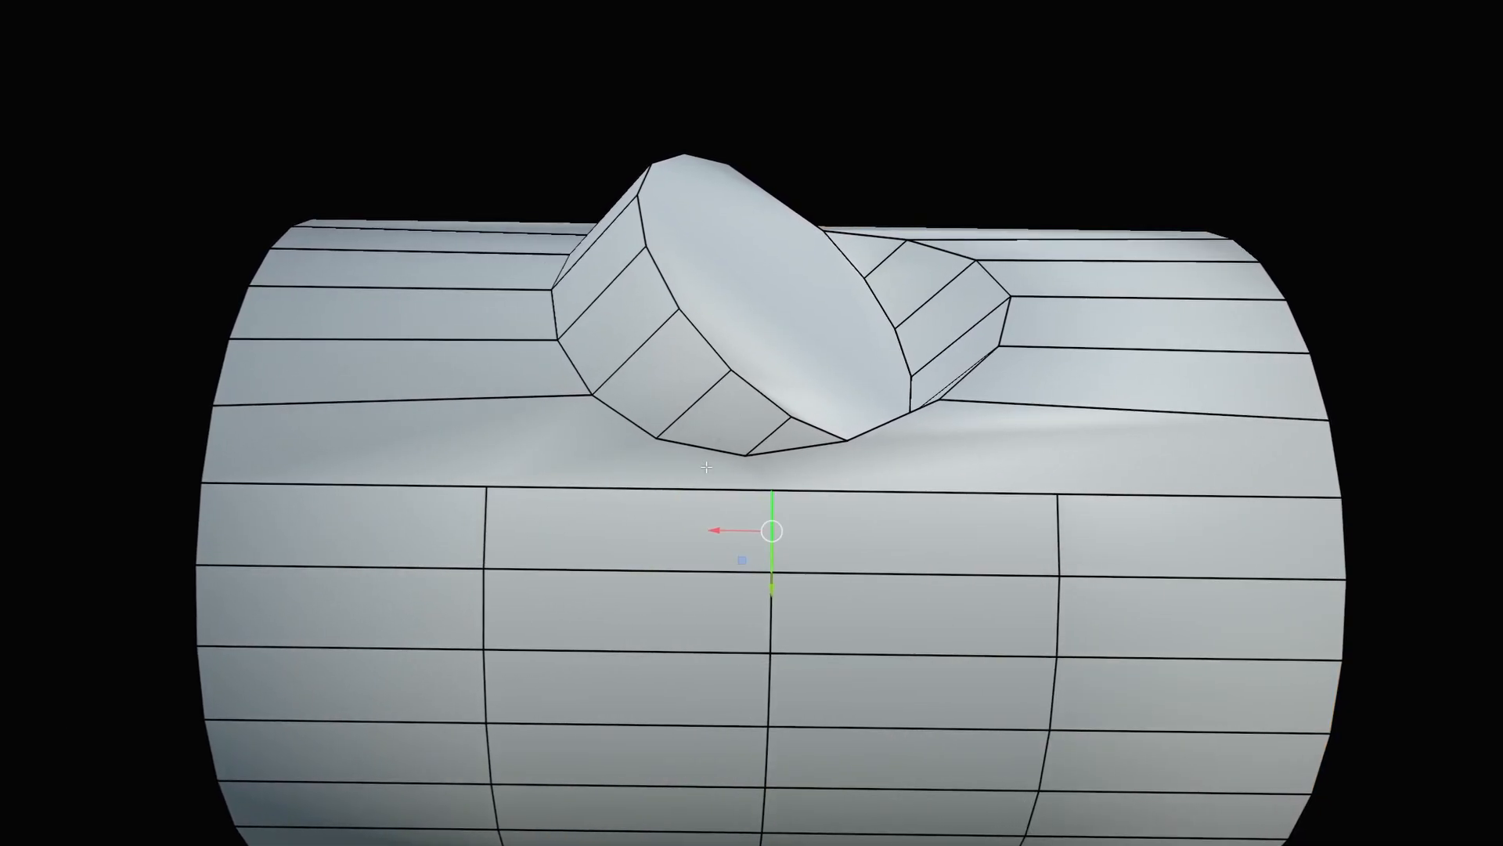
scroll(705, 458, up, 2)
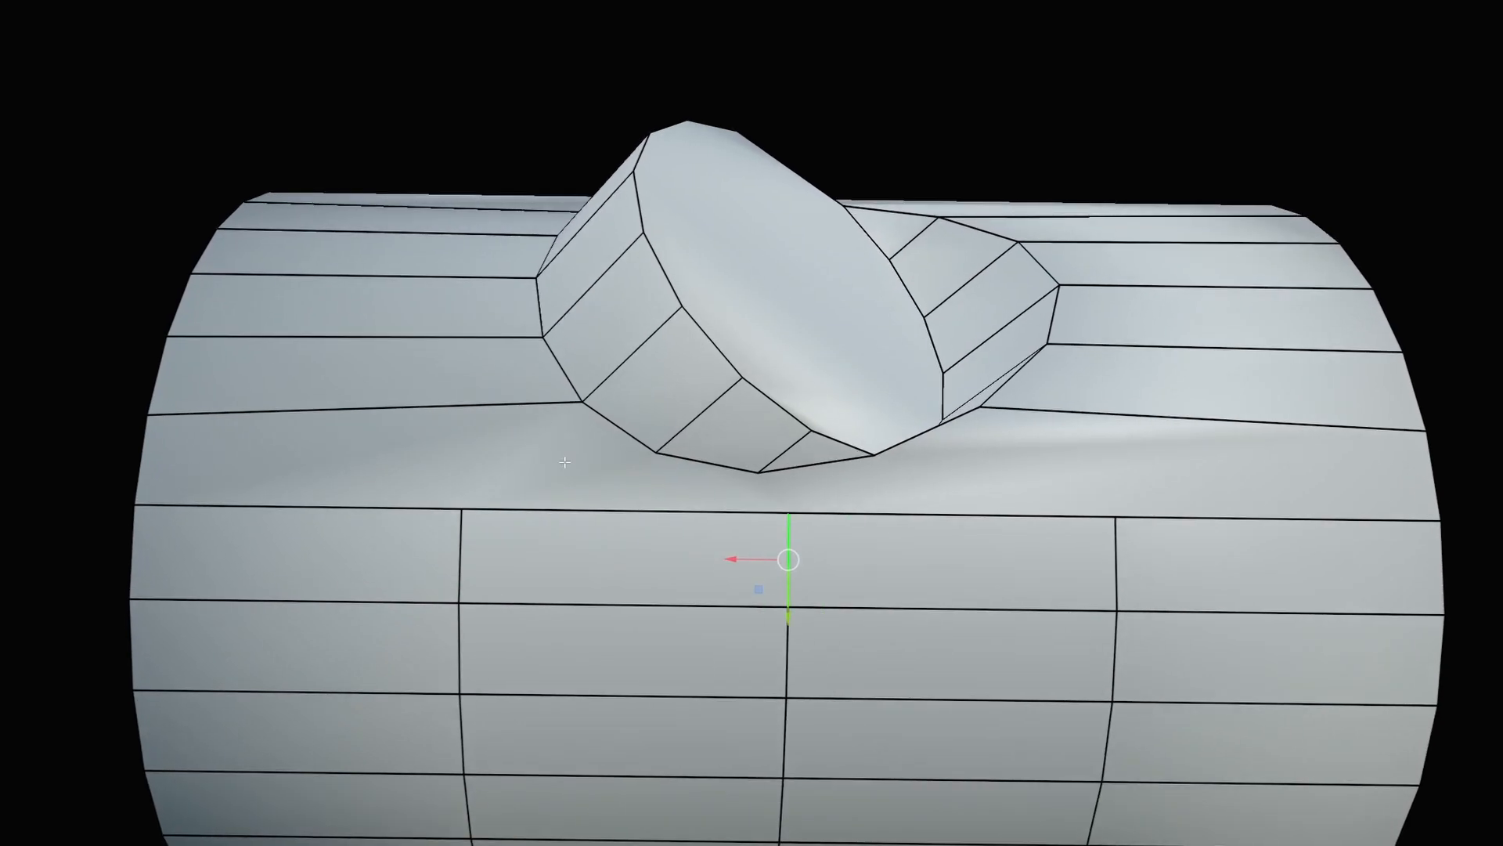
key(Tab)
click(651, 464)
click(549, 433)
scroll(549, 433, down, 2)
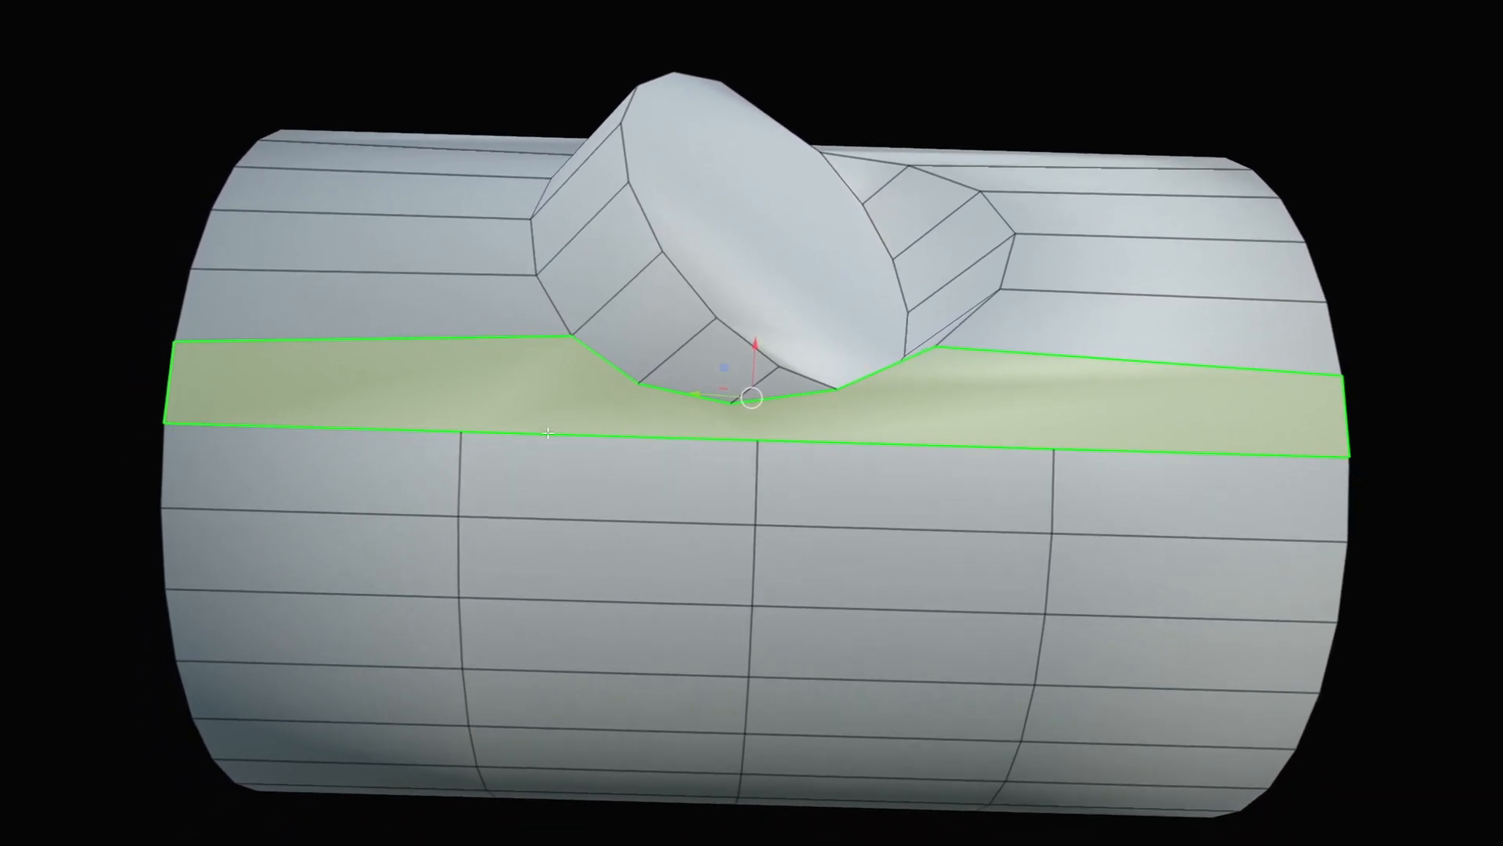
Edge-slide the middle vertical loop toward the branch stub.
key(Tab)
click(766, 482)
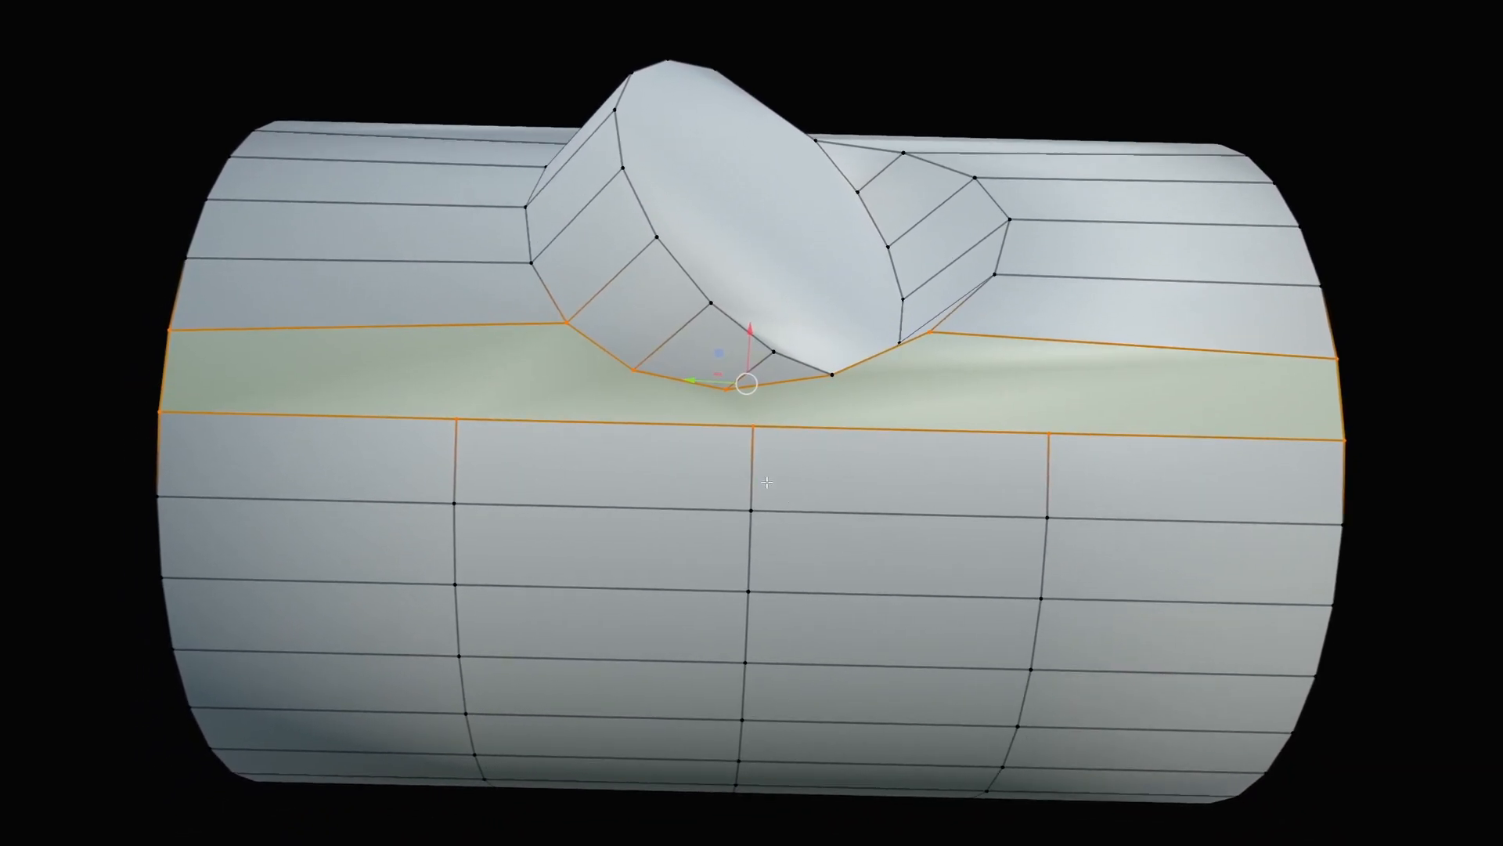
key(Tab)
click(763, 655)
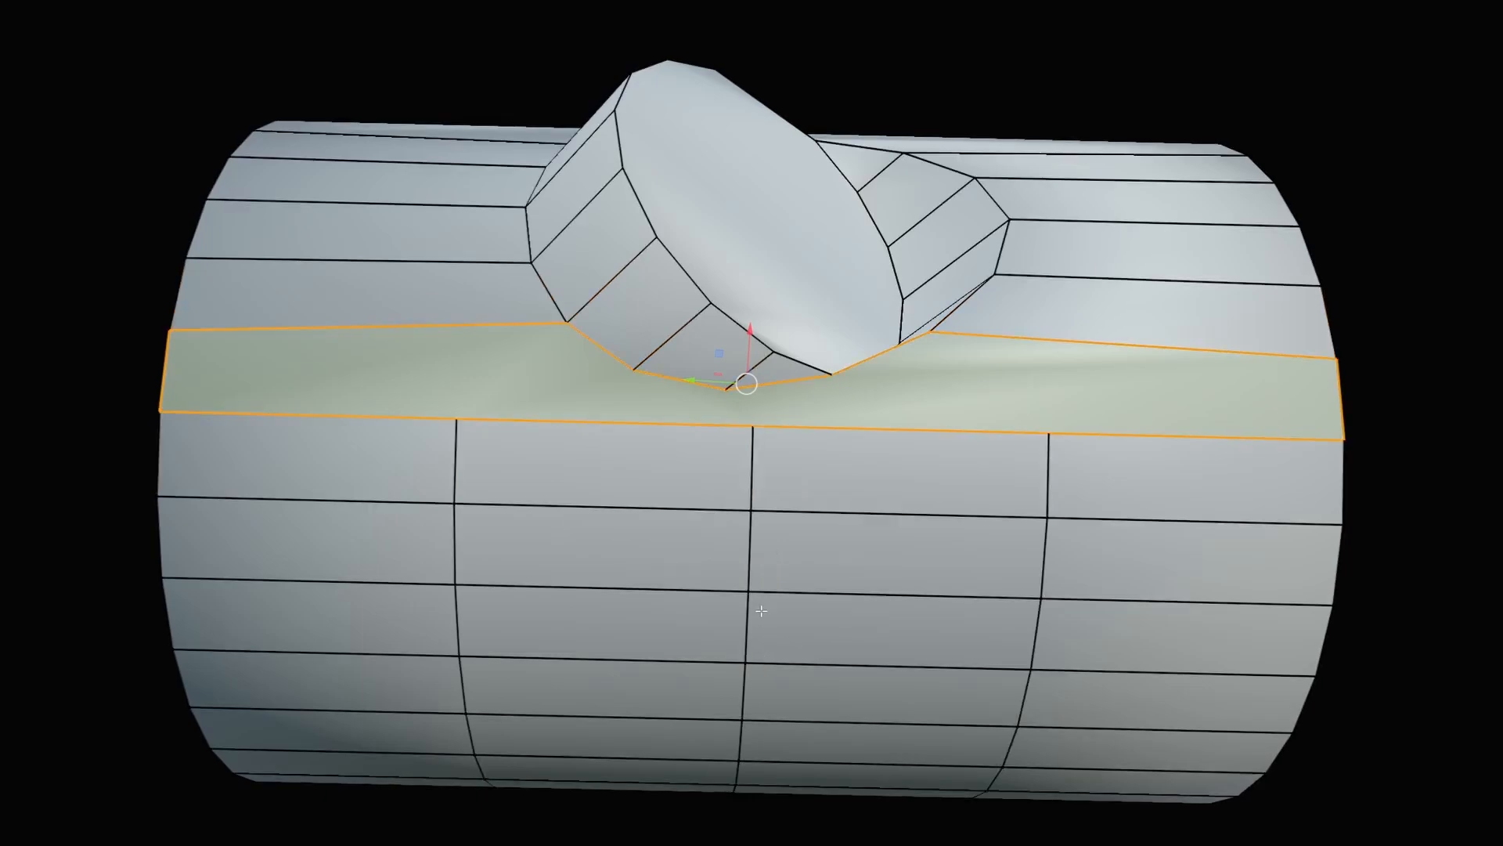
alt+click(762, 612)
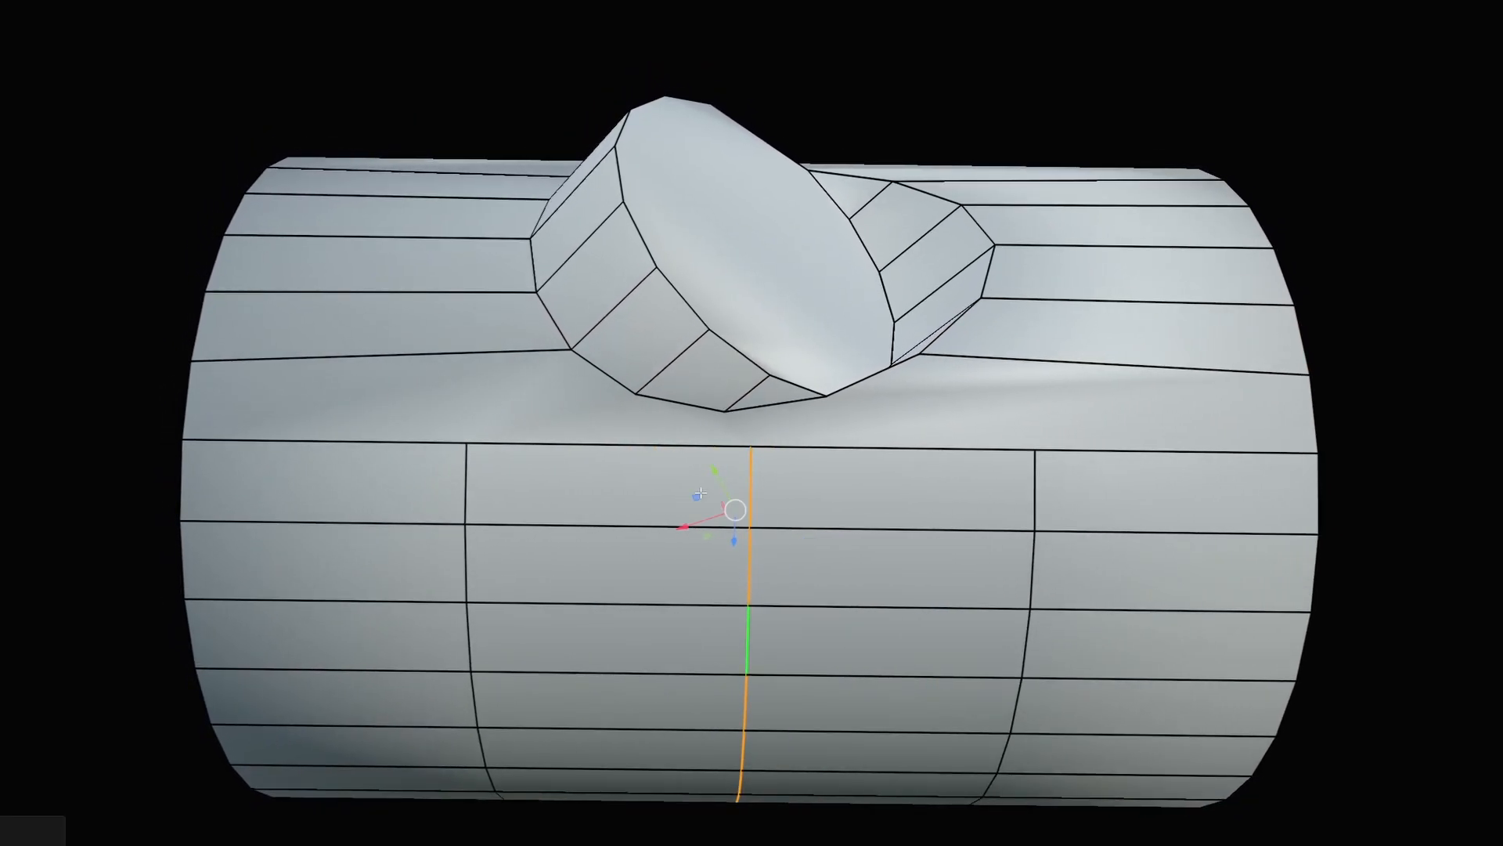
key(g)
key(g)
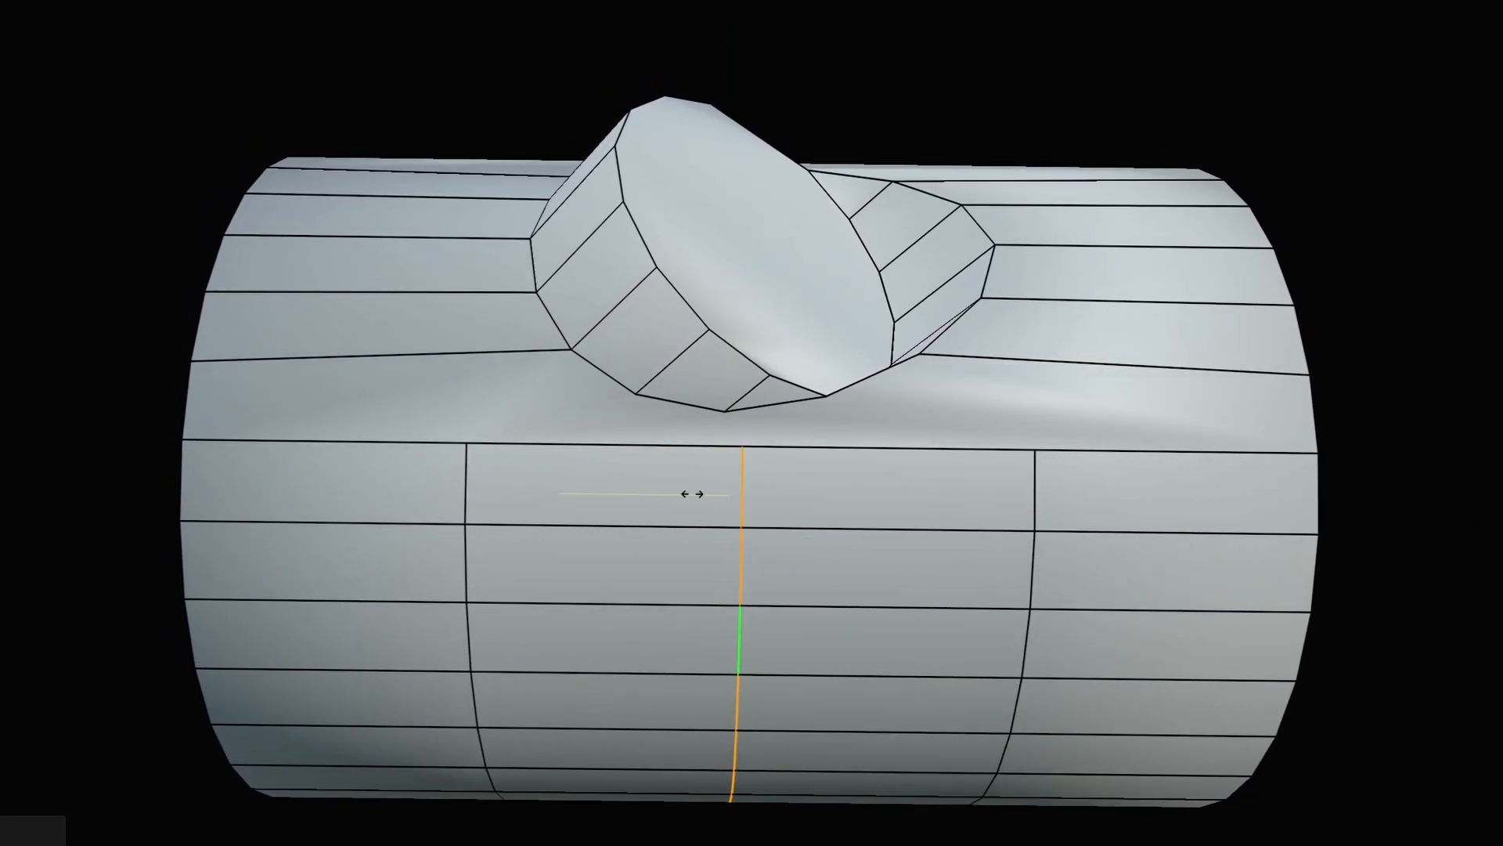
click(692, 498)
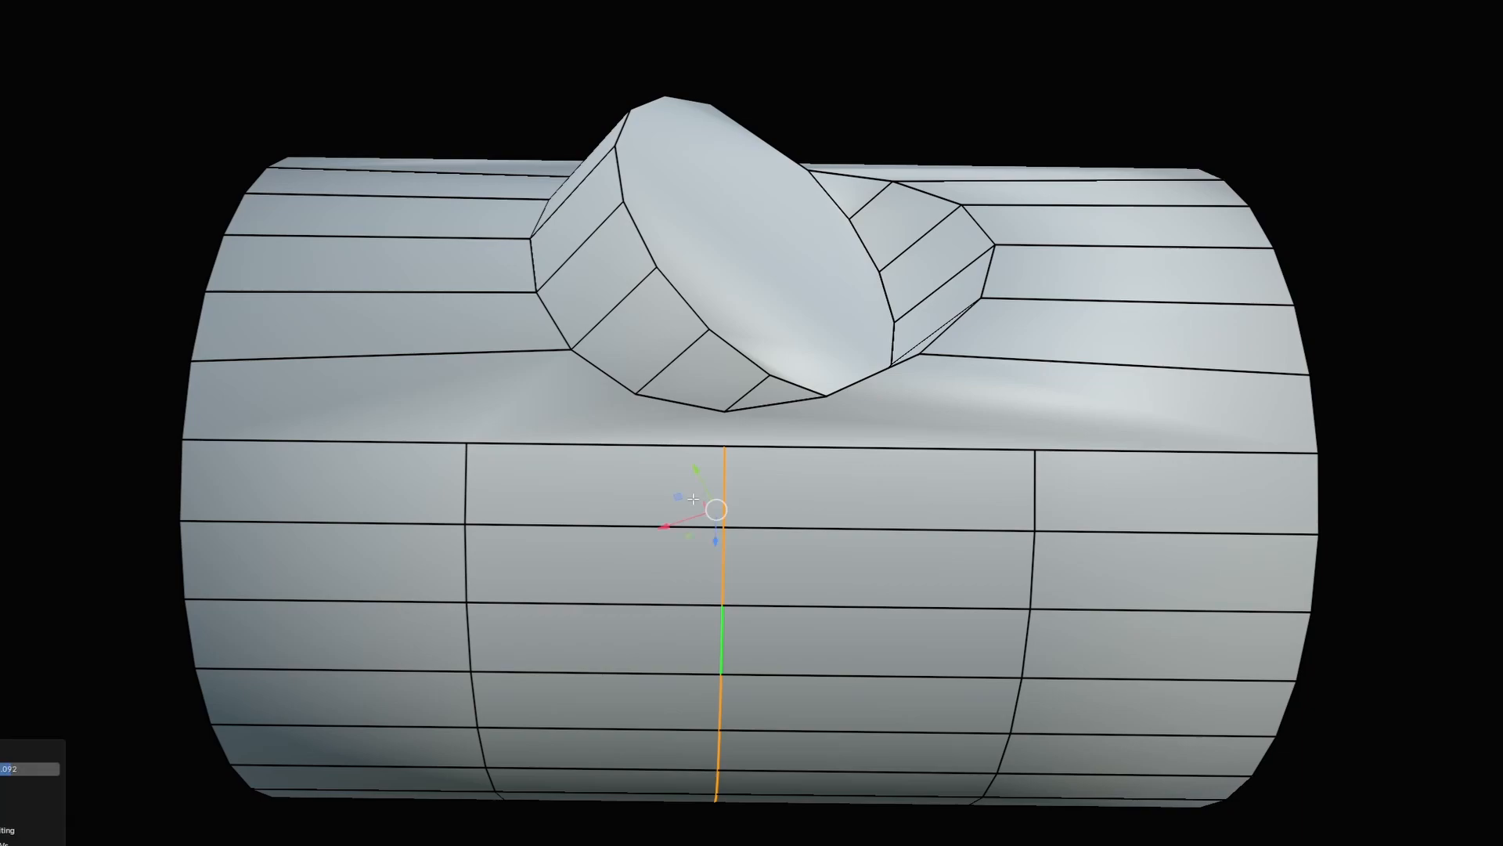
Edge-slide the left and right vertical loops toward the branch stub.
alt+click(468, 487)
key(g)
key(g)
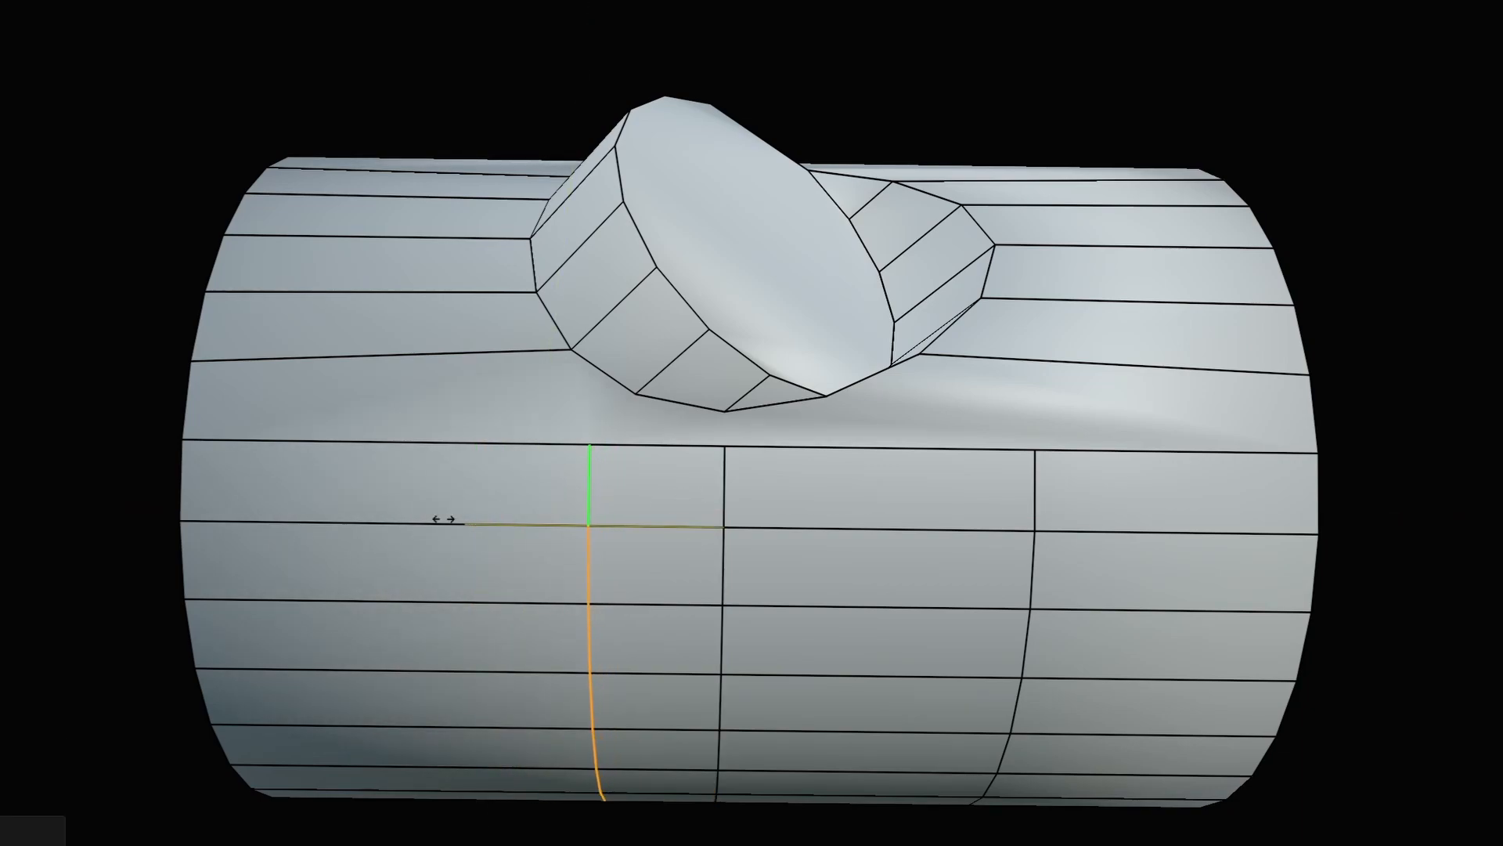
click(504, 532)
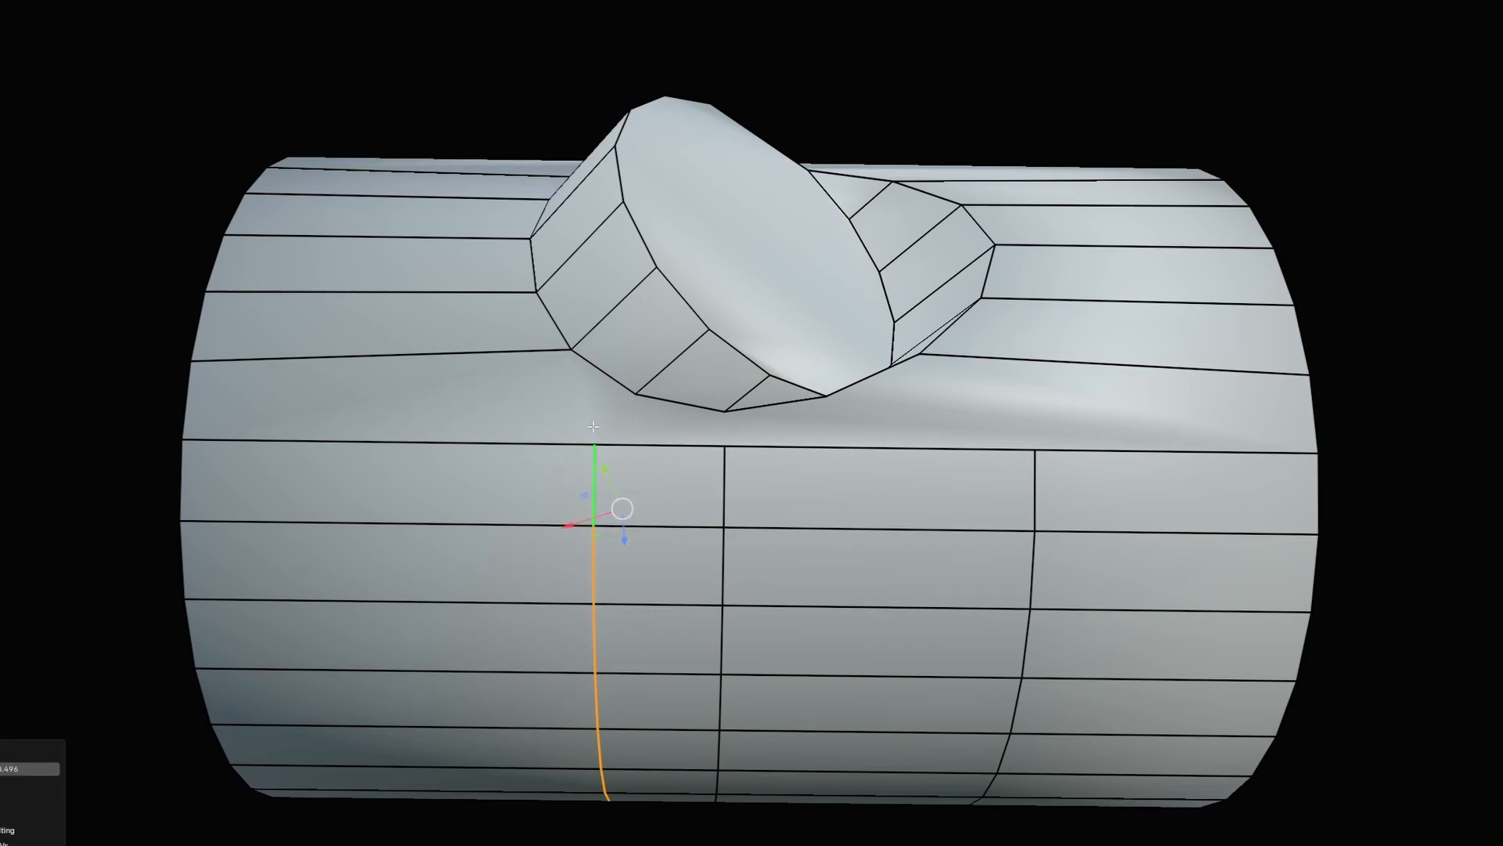
click(1038, 481)
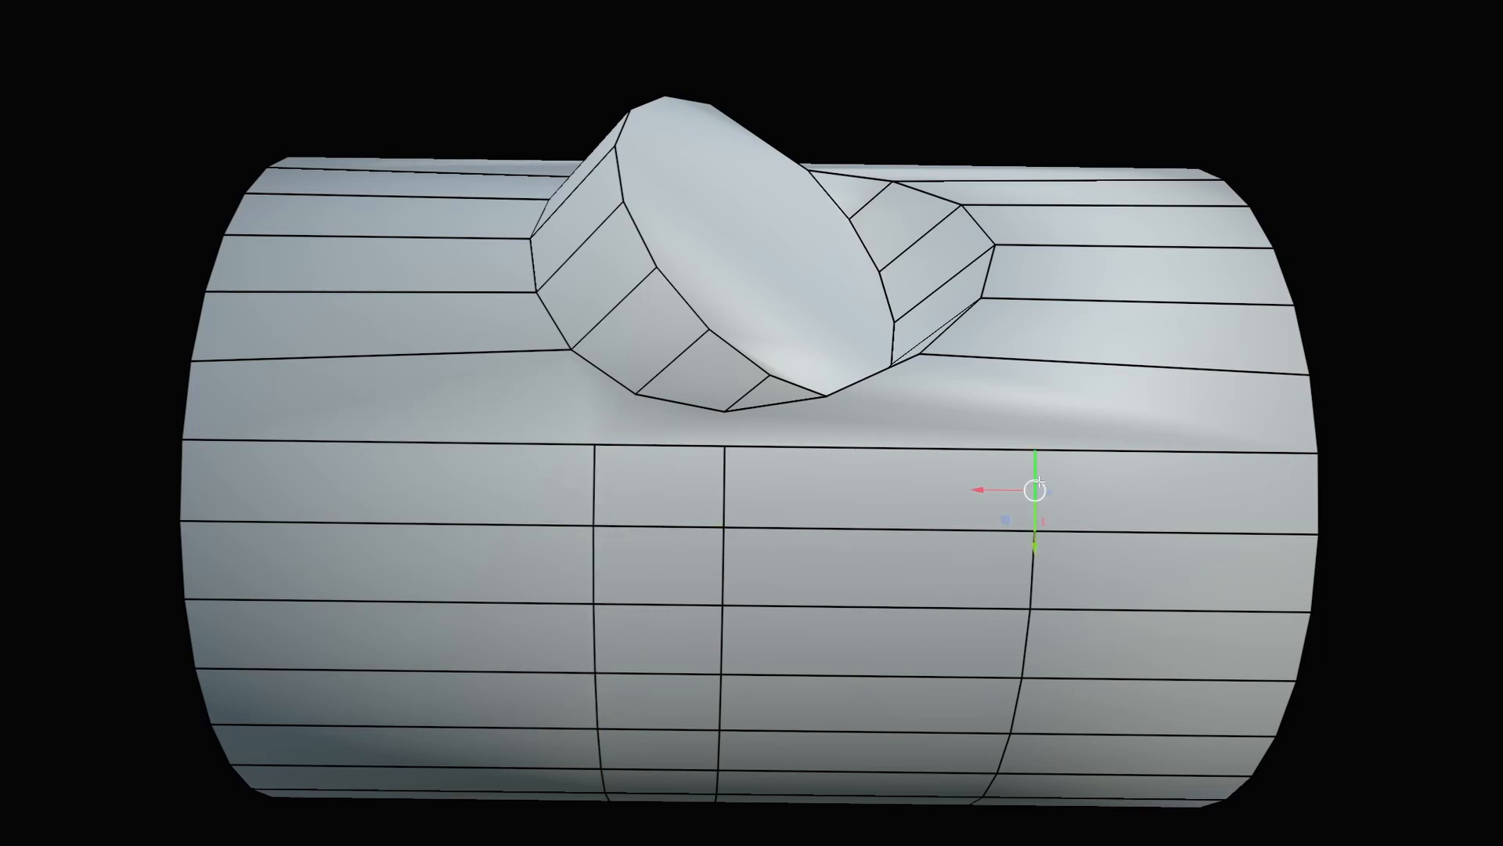
mouse_move(1038, 481)
middle_down()
mouse_move(1036, 544)
mouse_move(1033, 476)
middle_up()
alt+click(1039, 482)
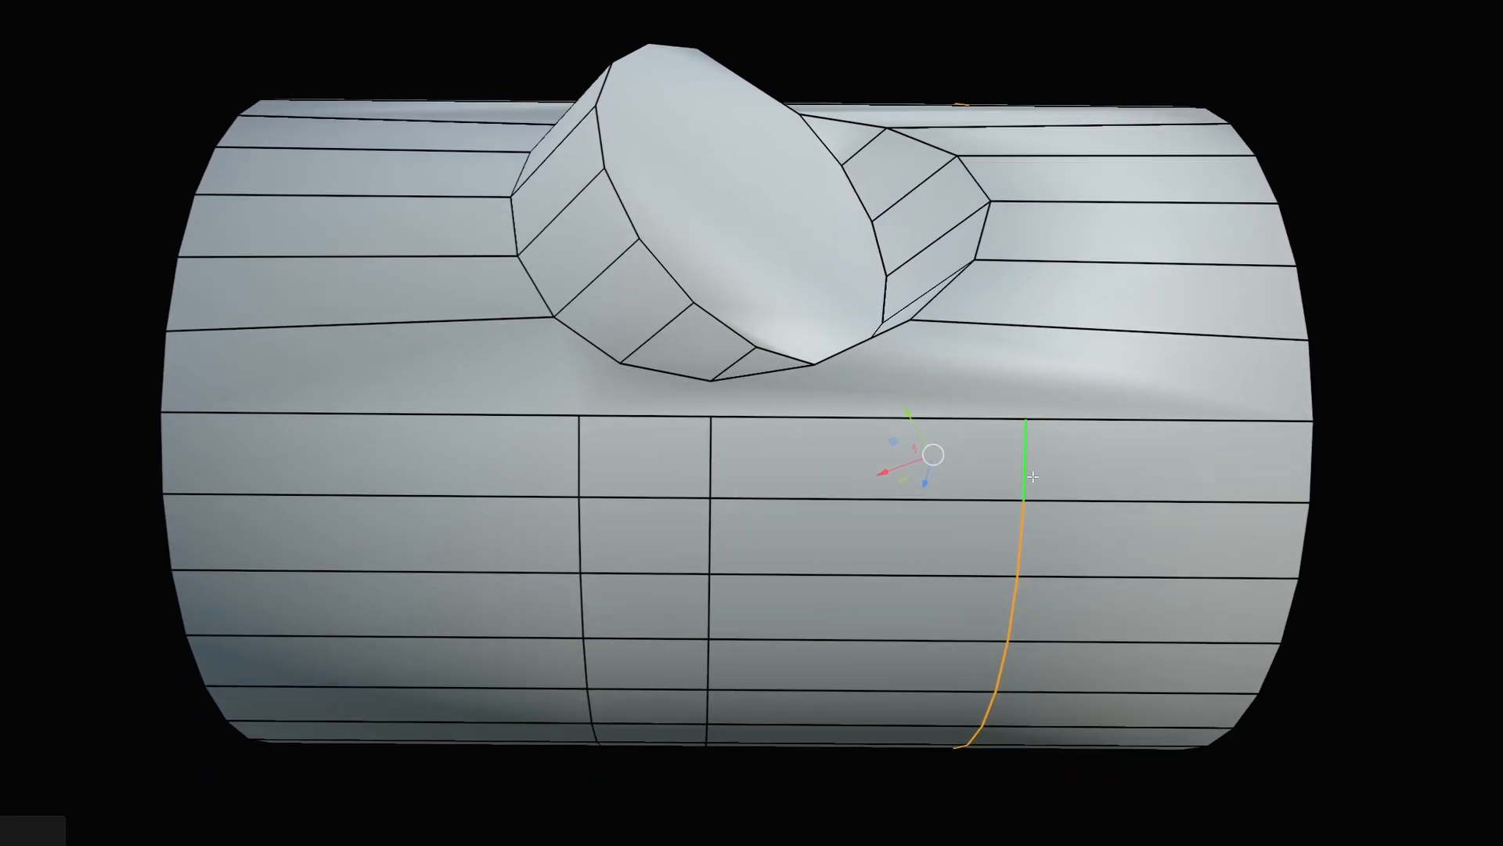
key(g)
key(g)
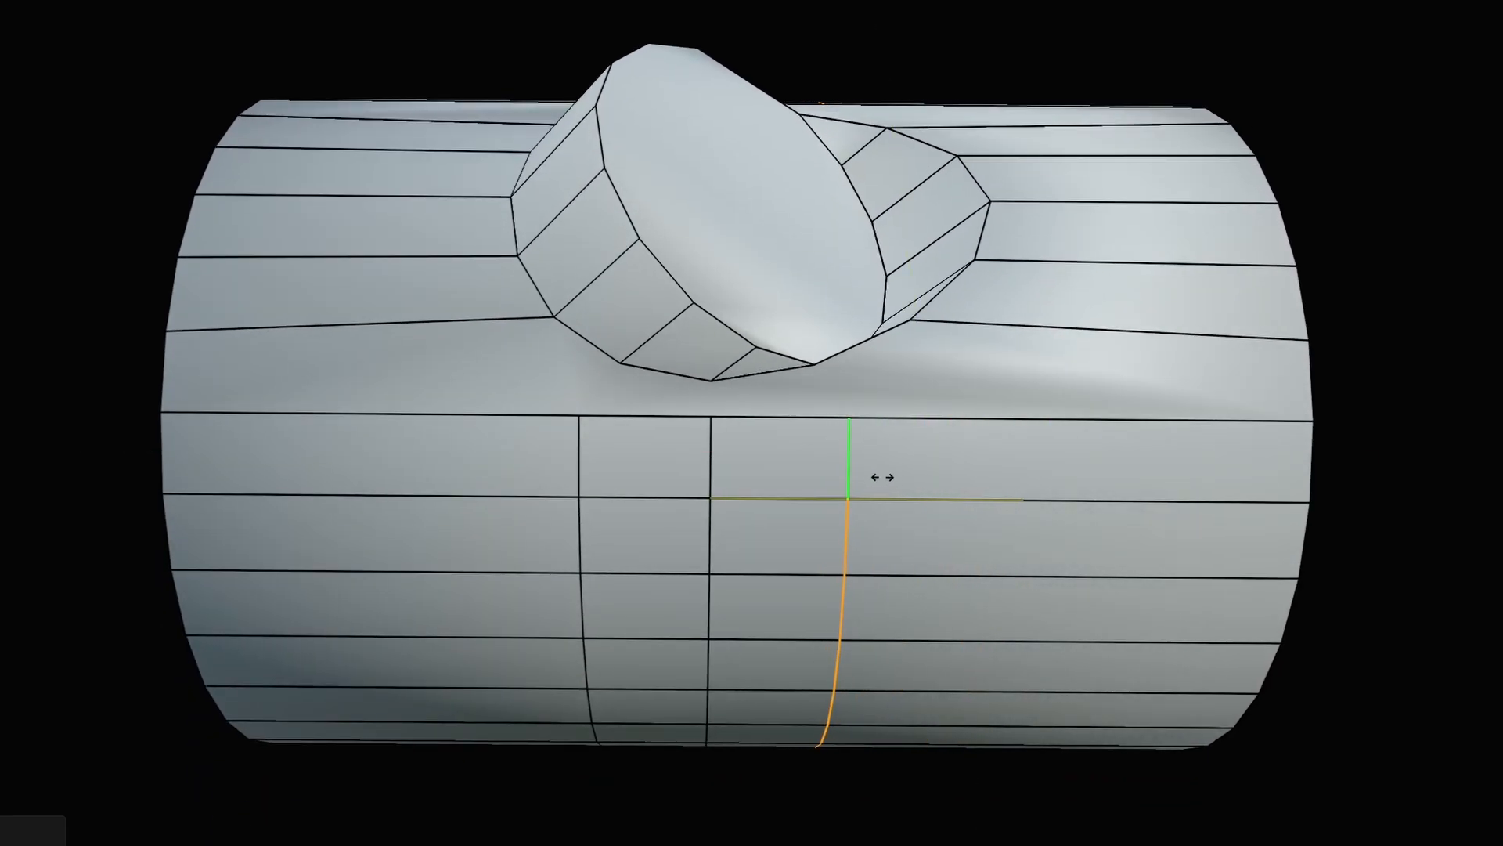
click(881, 477)
In vertex mode, join loop vertices to the junction ring vertices with new edges.
key(Tab)
click(733, 332)
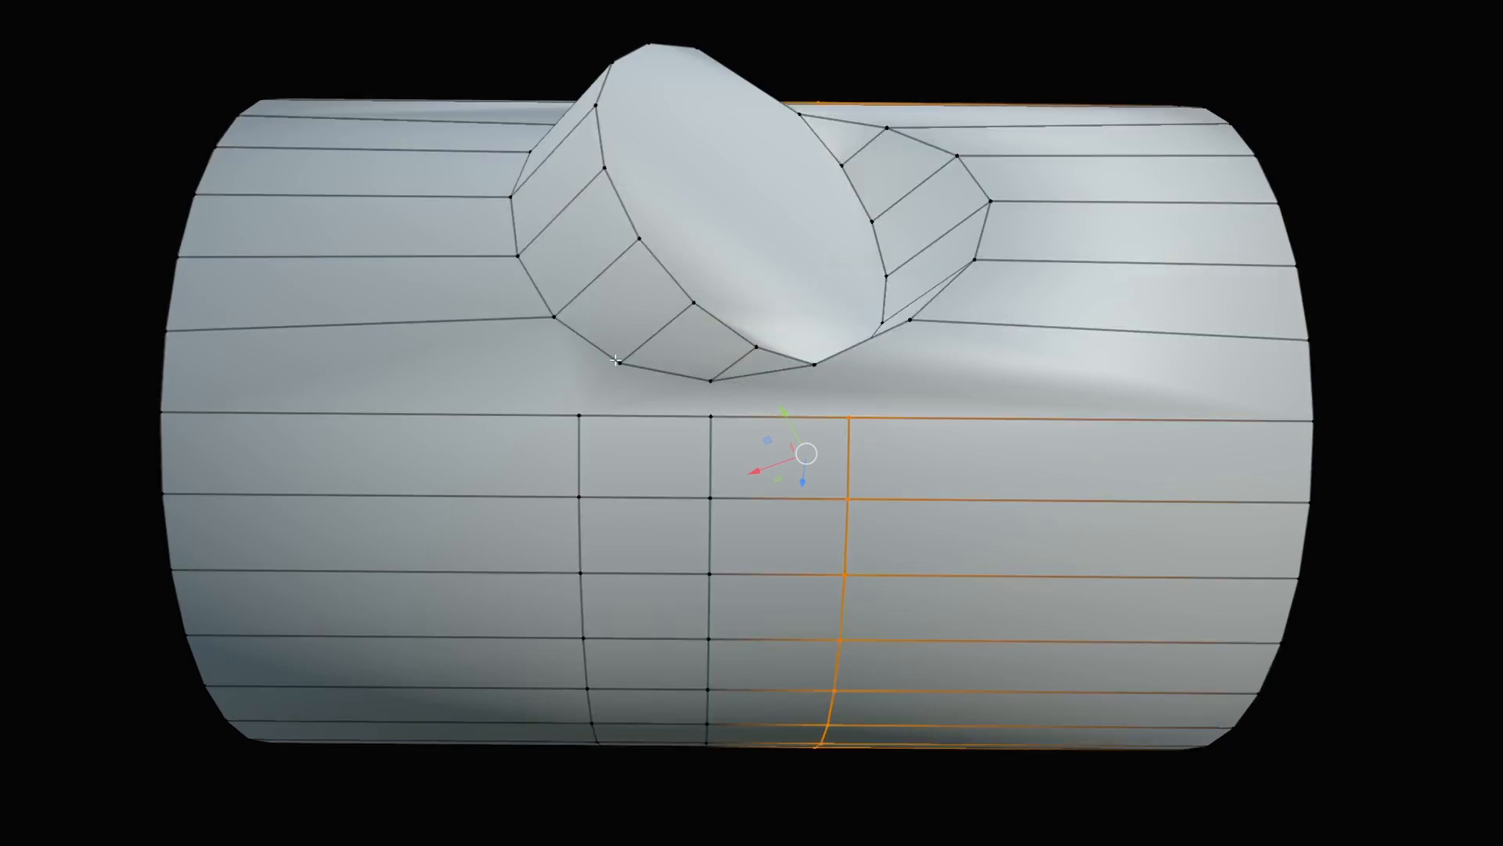
click(617, 361)
key(j)
click(709, 383)
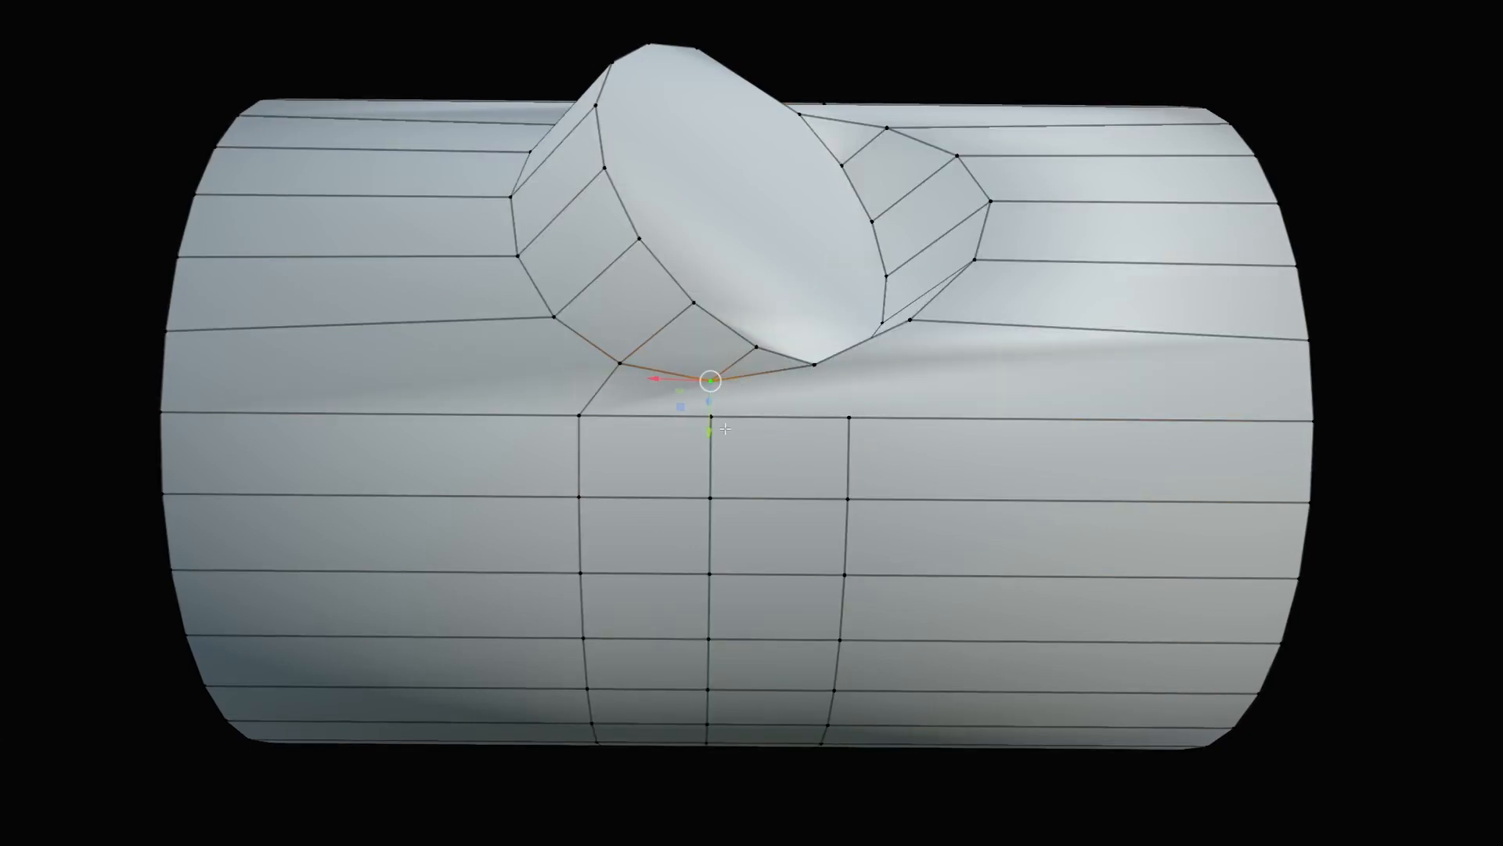
key(j)
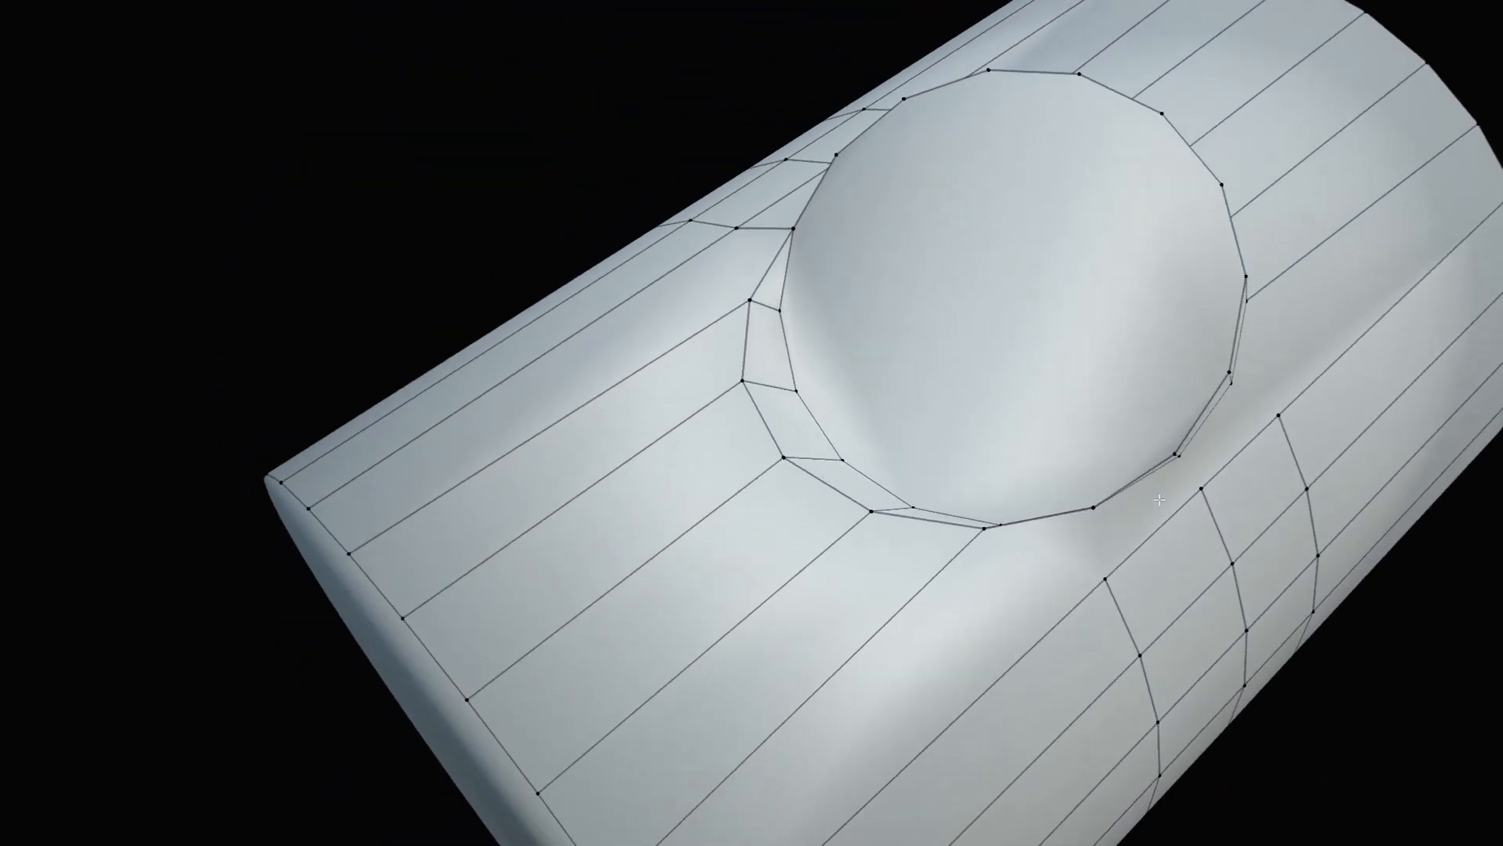
Connect the remaining vertex pairs on the far side of the junction.
middle_drag(1159, 500, 949, 440)
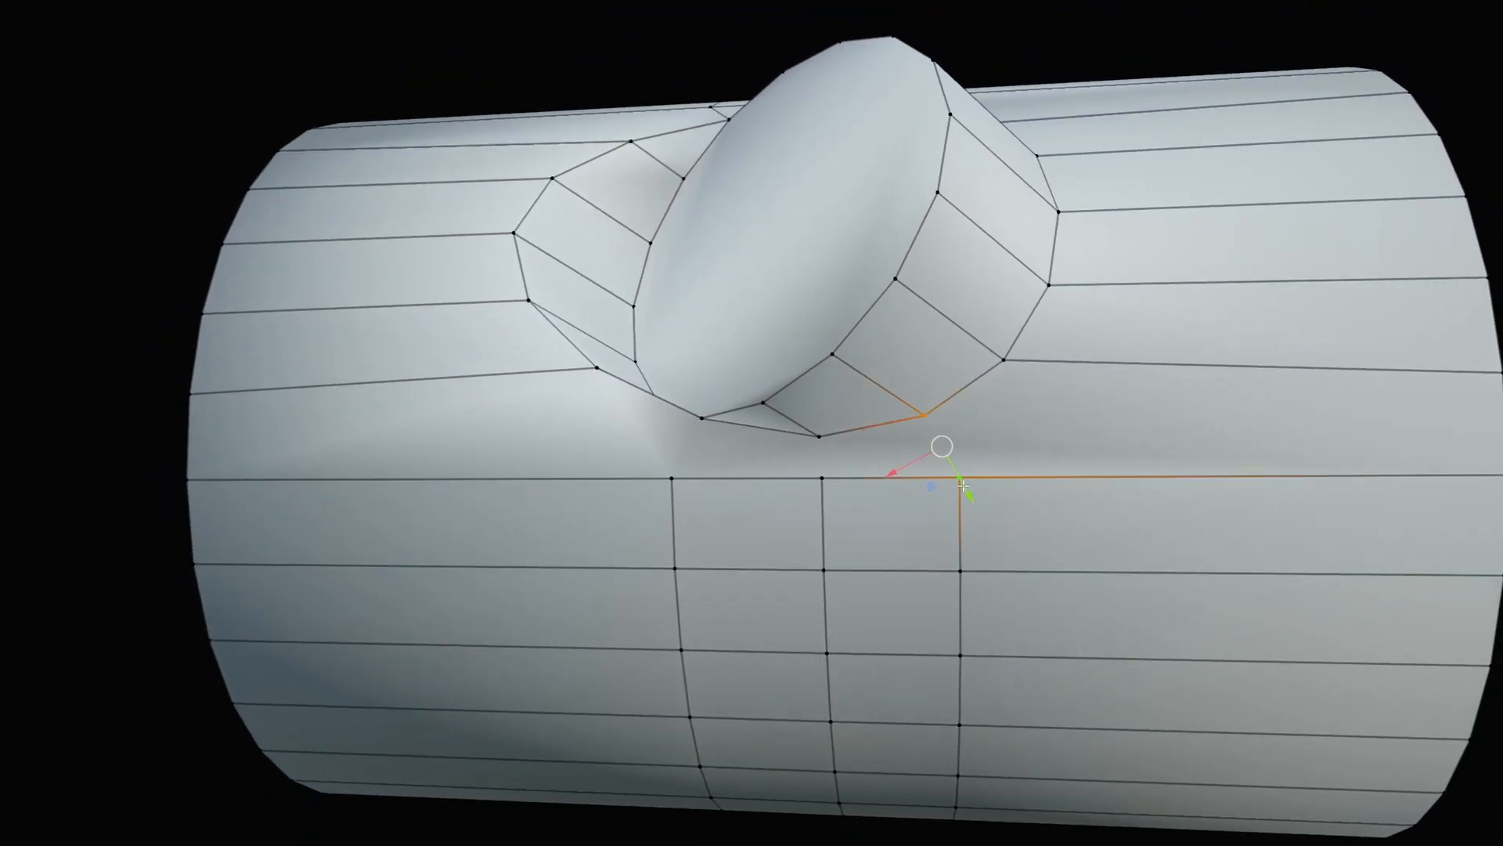
key(j)
click(800, 440)
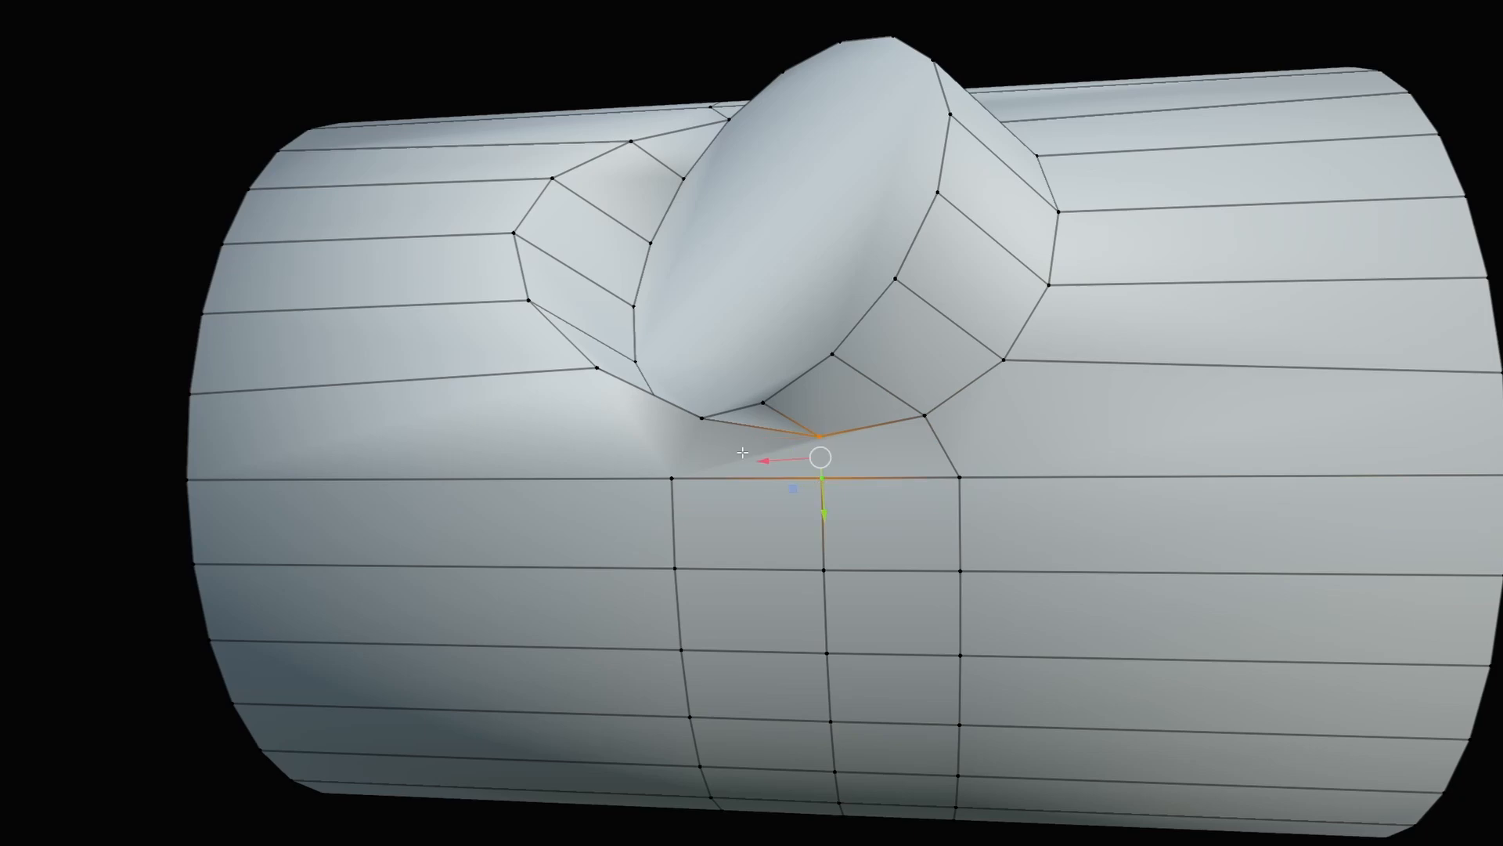
key(j)
key(j)
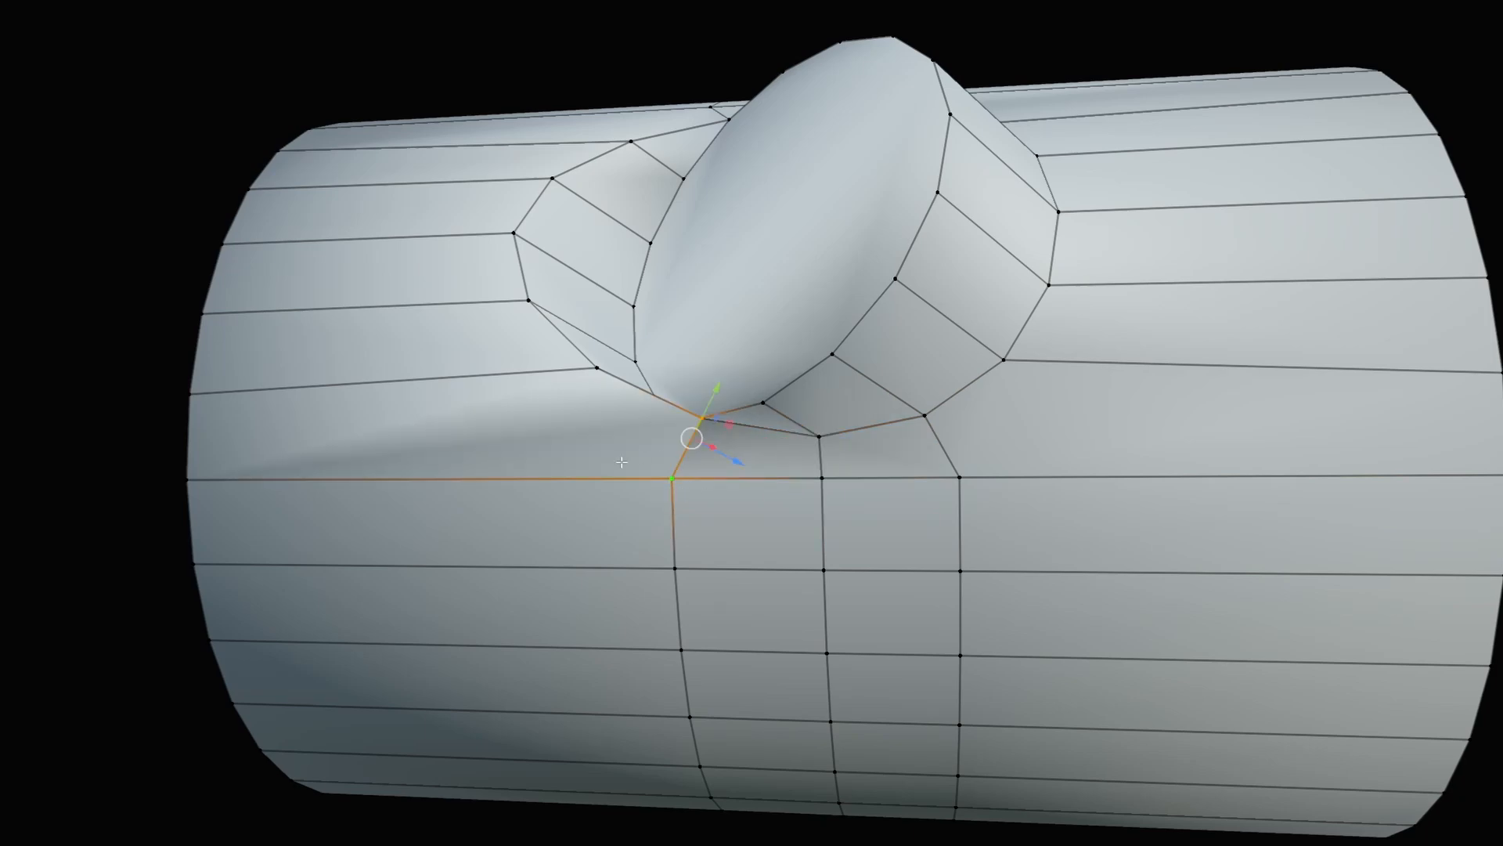
click(581, 458)
Inset a thin ring of faces into the stub's round cap face.
middle_drag(581, 458, 643, 497)
scroll(637, 480, down, 2)
key(Tab)
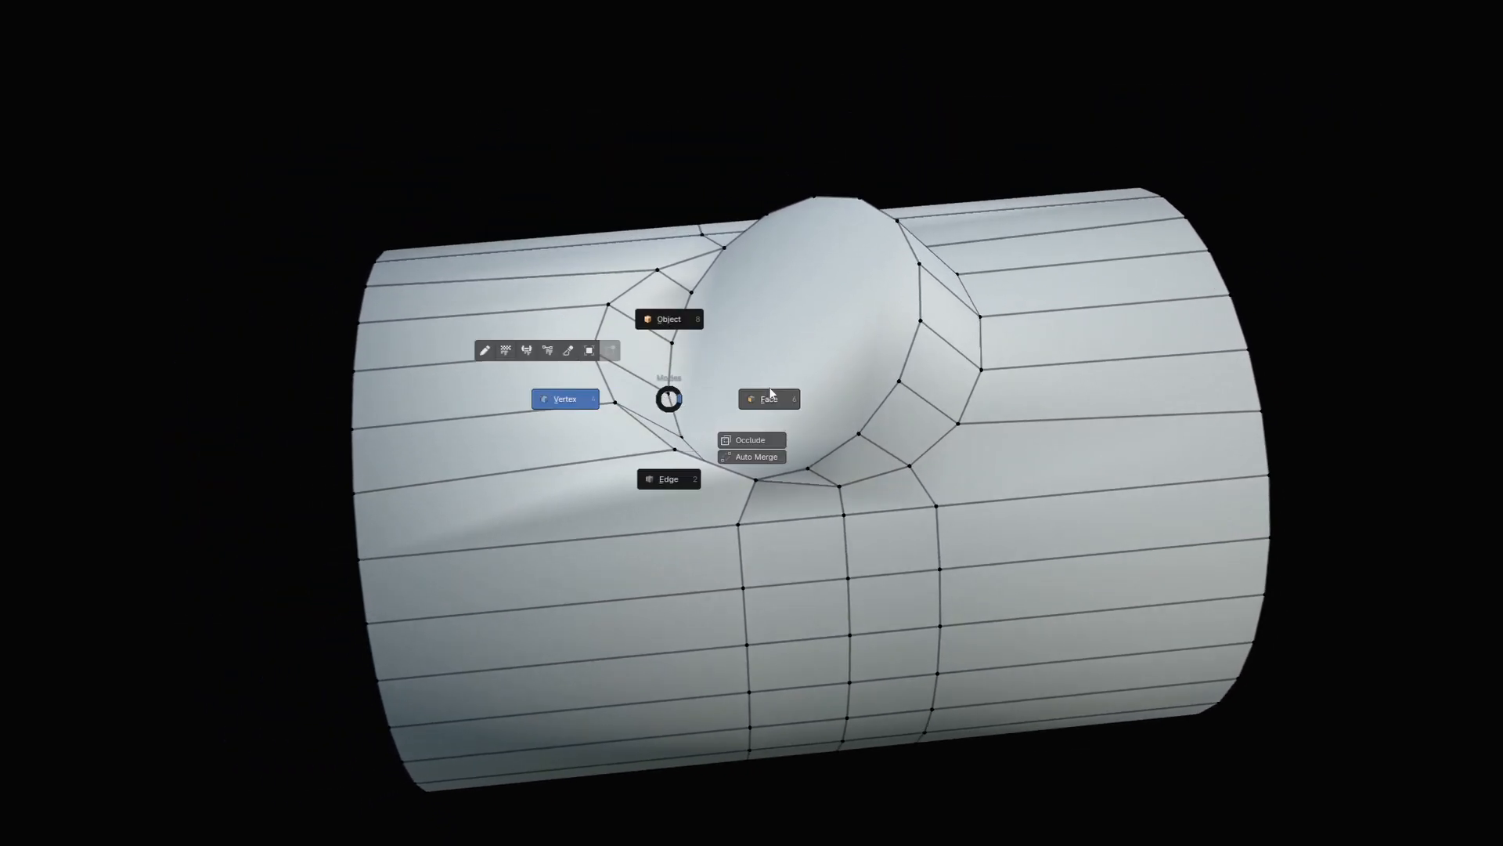
click(770, 396)
middle_drag(807, 572, 842, 596)
scroll(838, 580, up, 2)
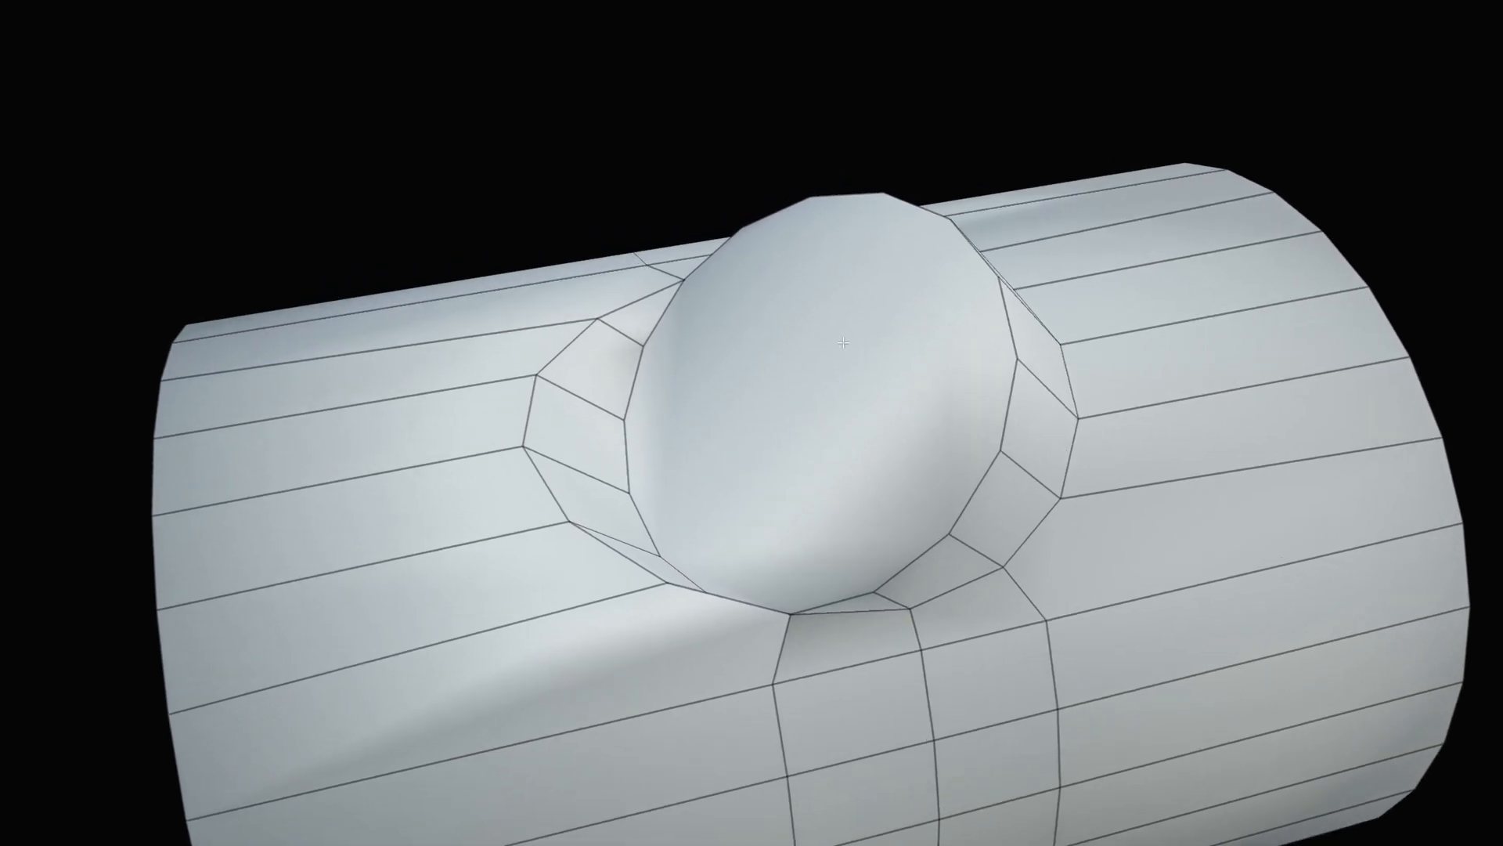
click(826, 335)
key(i)
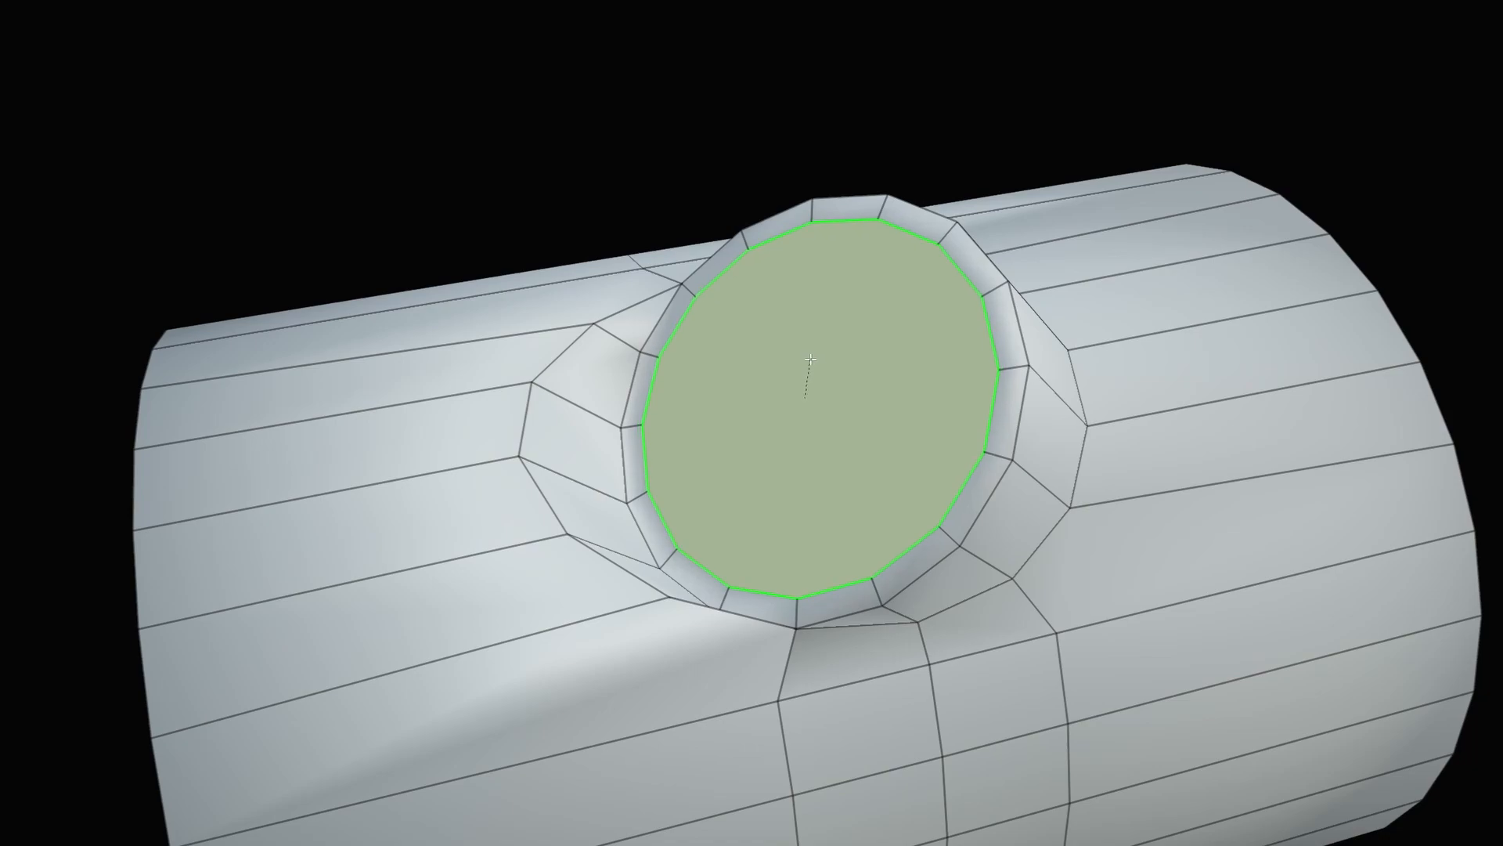
click(810, 357)
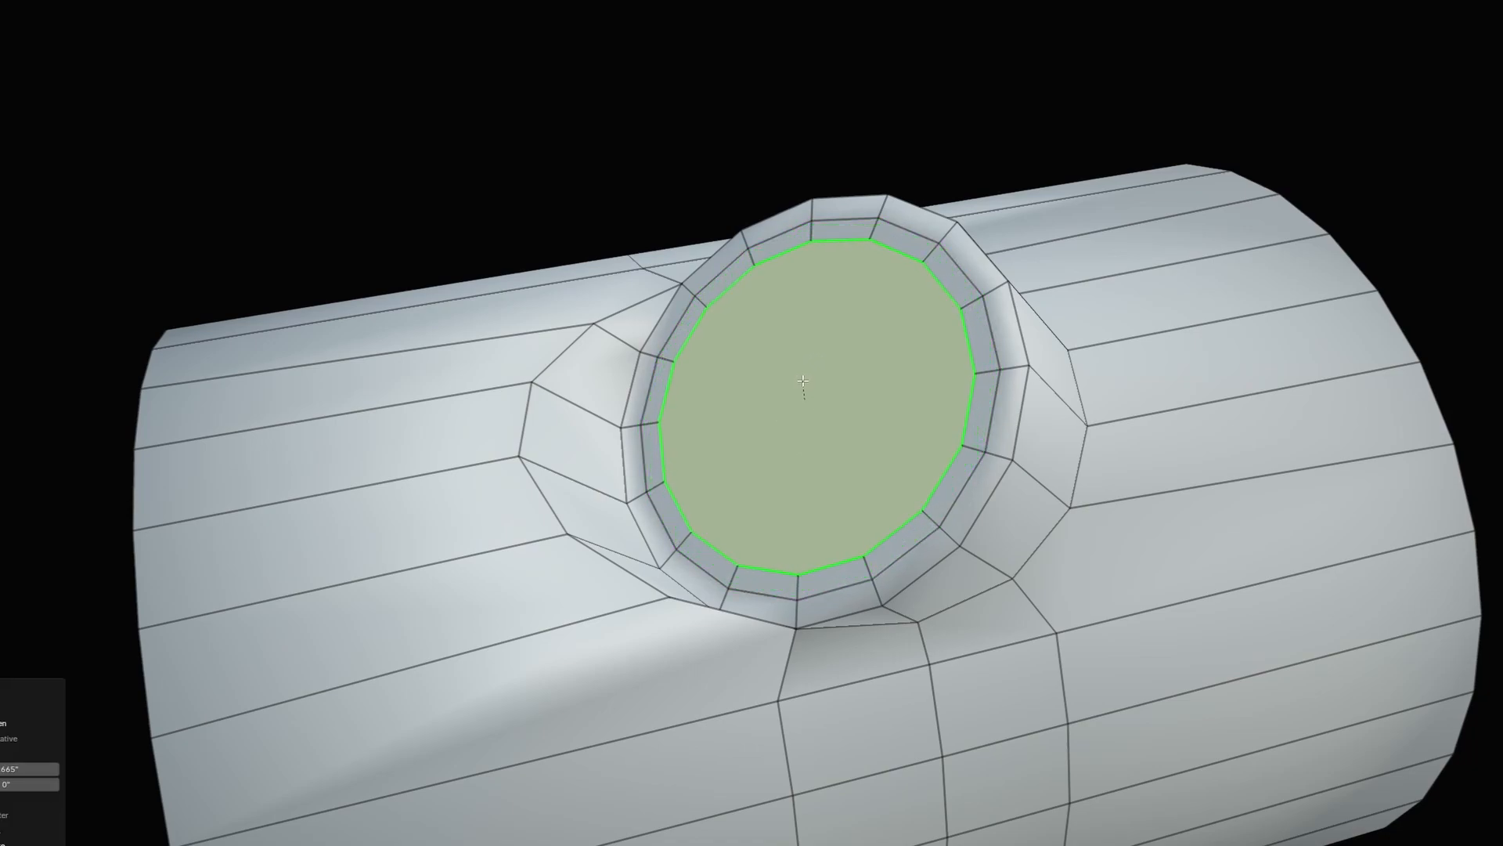
middle_drag(811, 344, 696, 258)
scroll(697, 258, down, 1)
key(Tab)
click(969, 523)
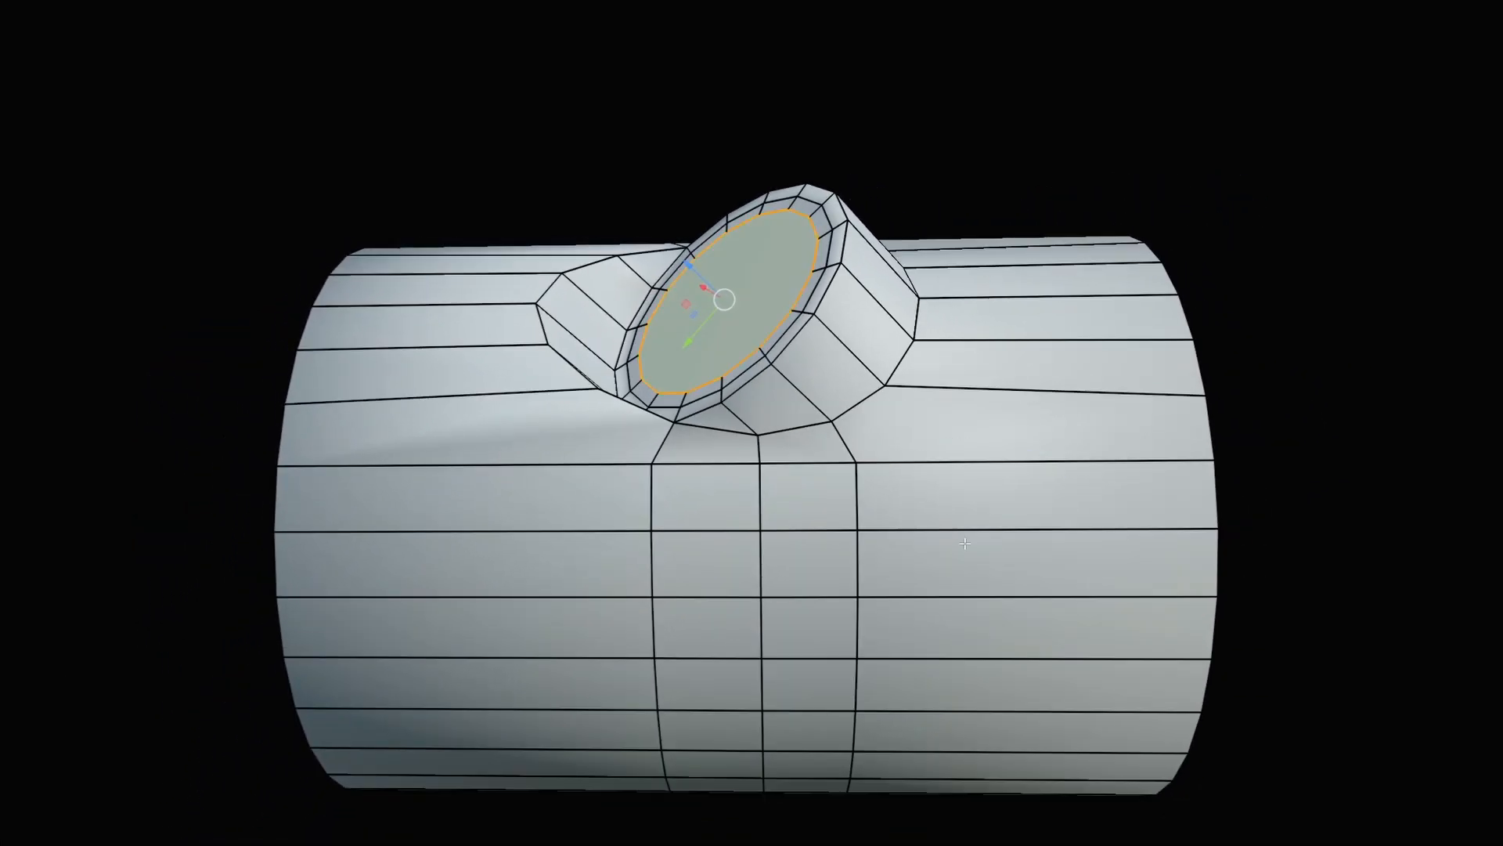
shift+middle_drag(922, 445, 960, 496)
scroll(959, 497, up, 1)
scroll(548, 305, up, 2)
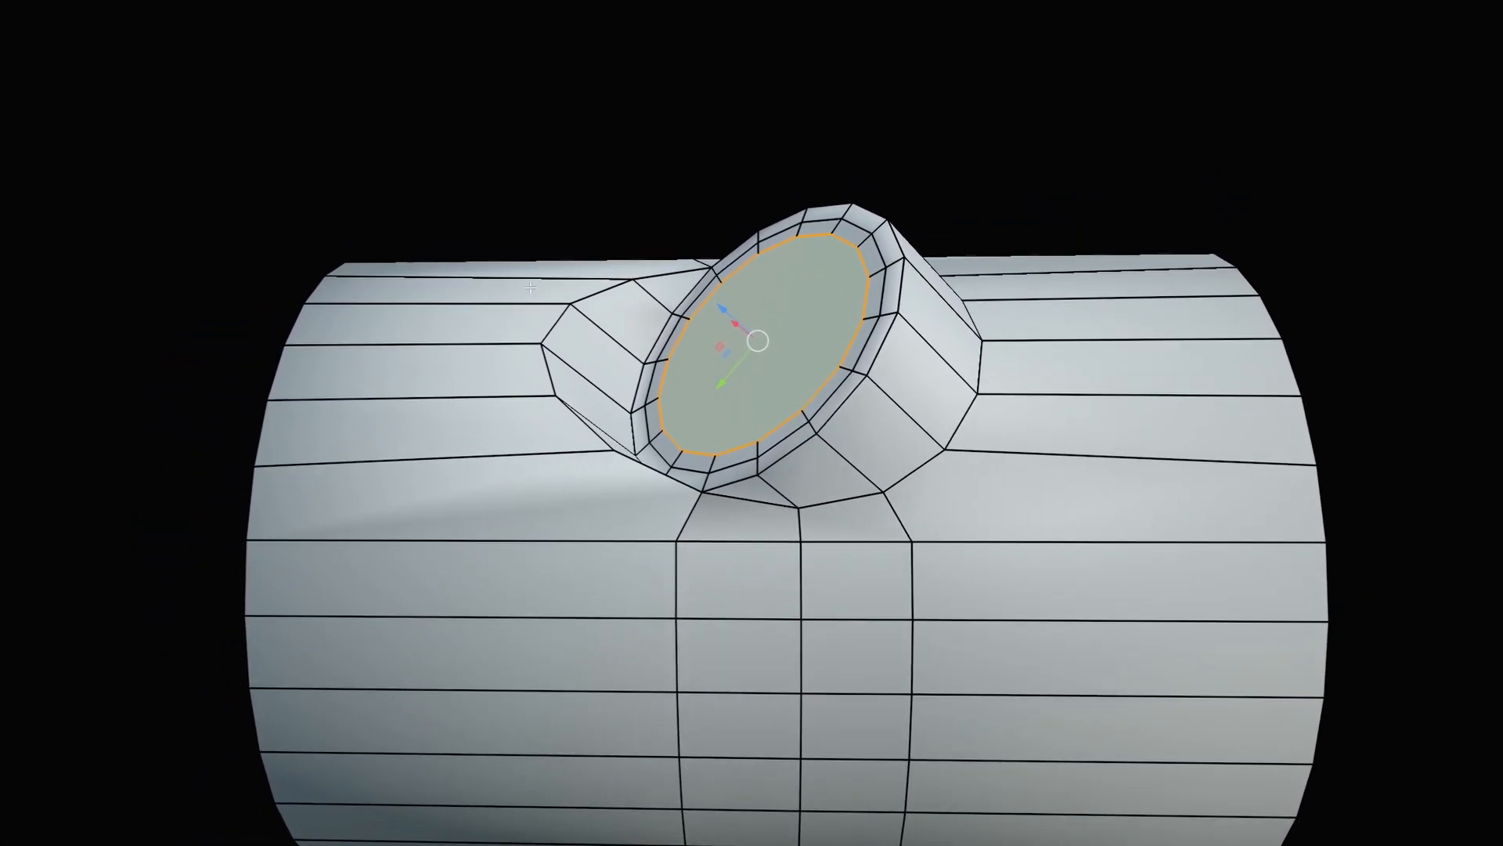
mouse_move(806, 208)
middle_down()
mouse_move(835, 229)
mouse_move(825, 221)
middle_up()
click(954, 415)
ctrl+alt+click(954, 418)
Subdivide the extended edge ring and edge-slide the new loop along the pipe.
ctrl+alt+shift+click(946, 468)
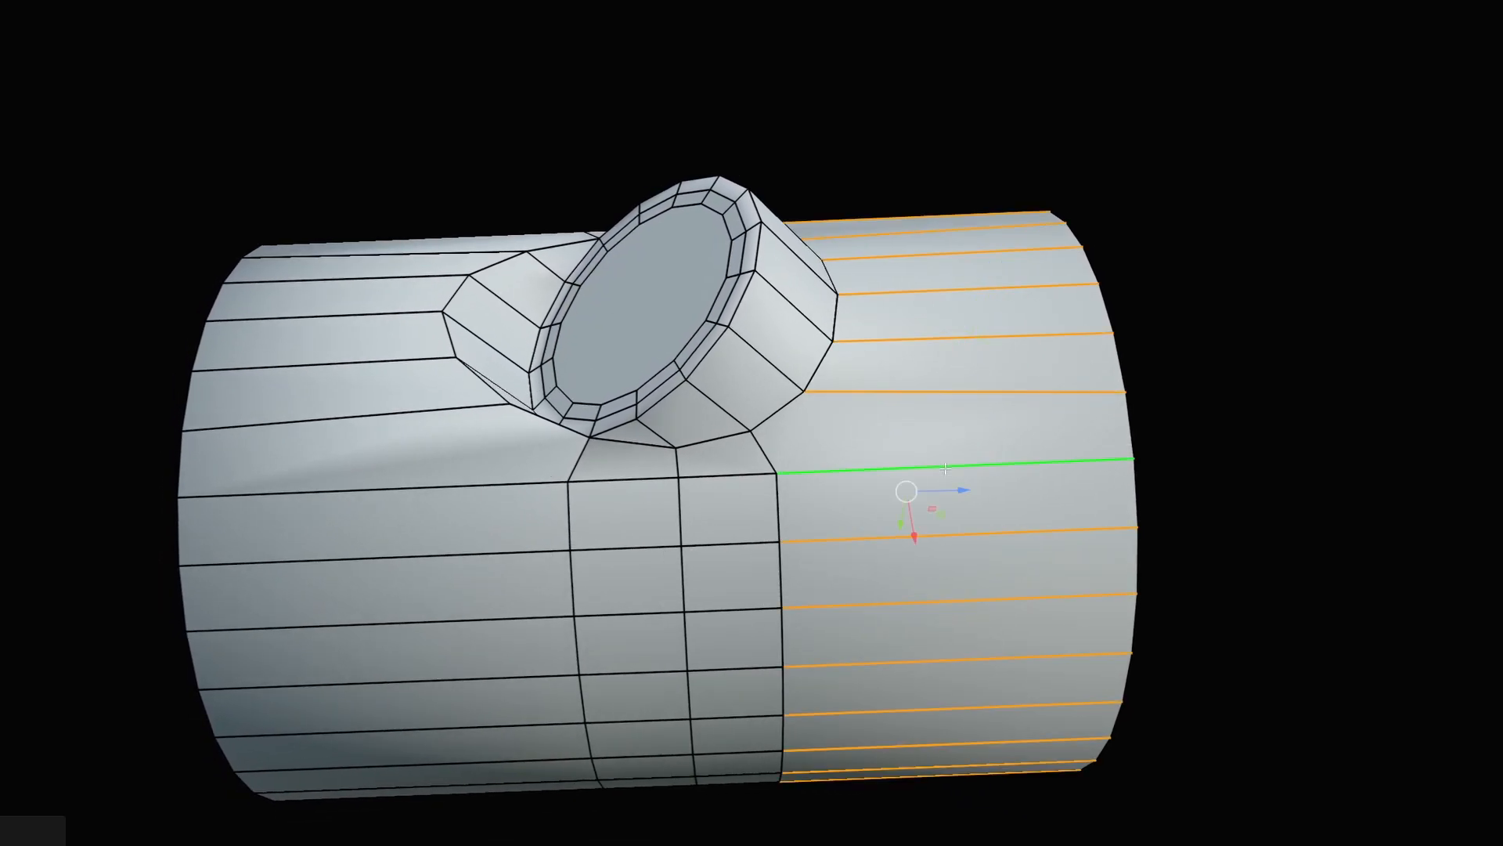
right_click(946, 468)
click(933, 468)
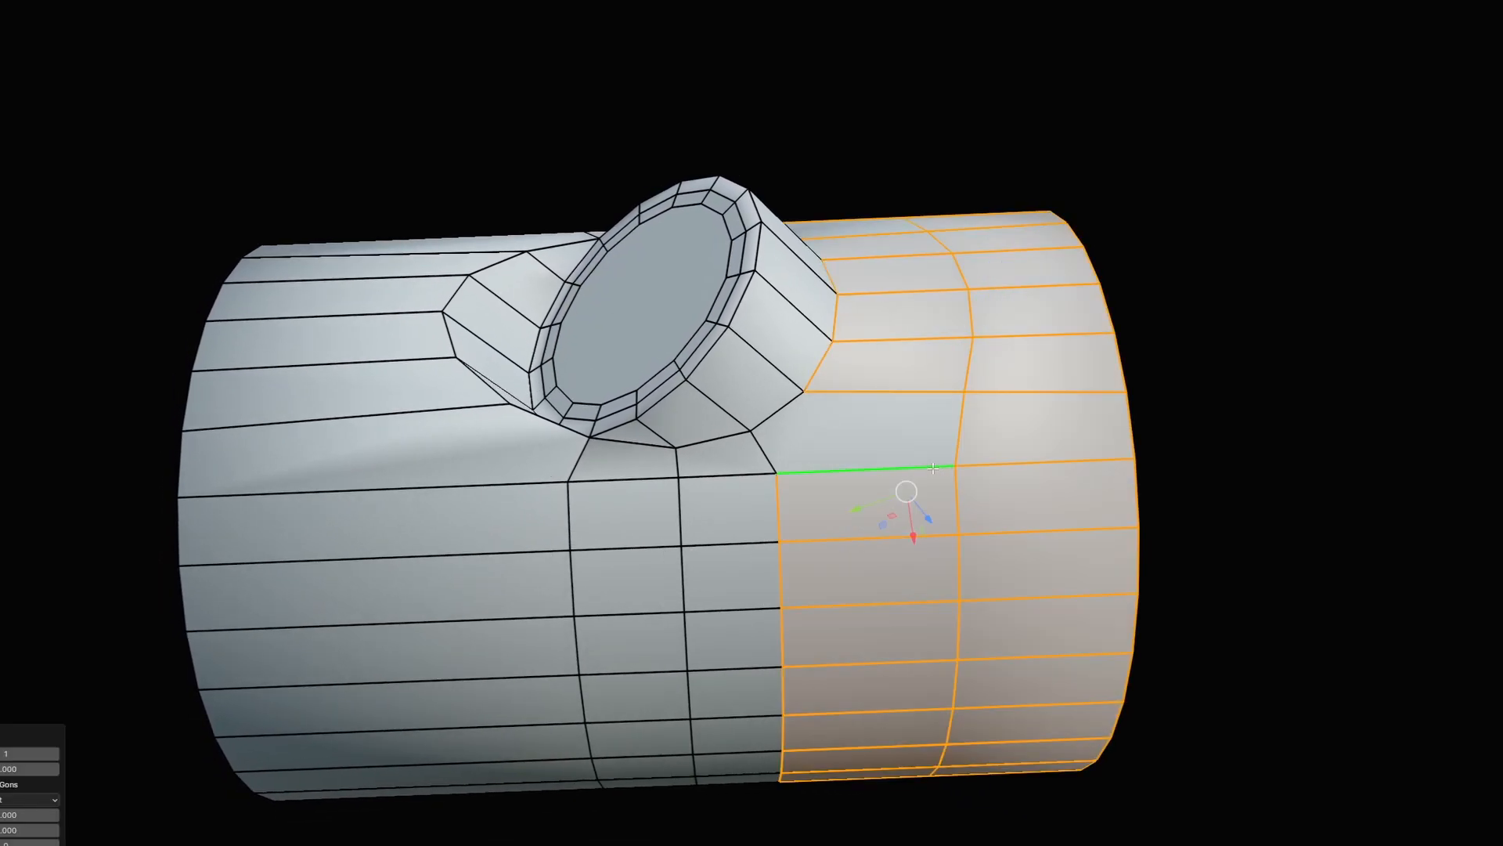
double_click(956, 496)
key(g)
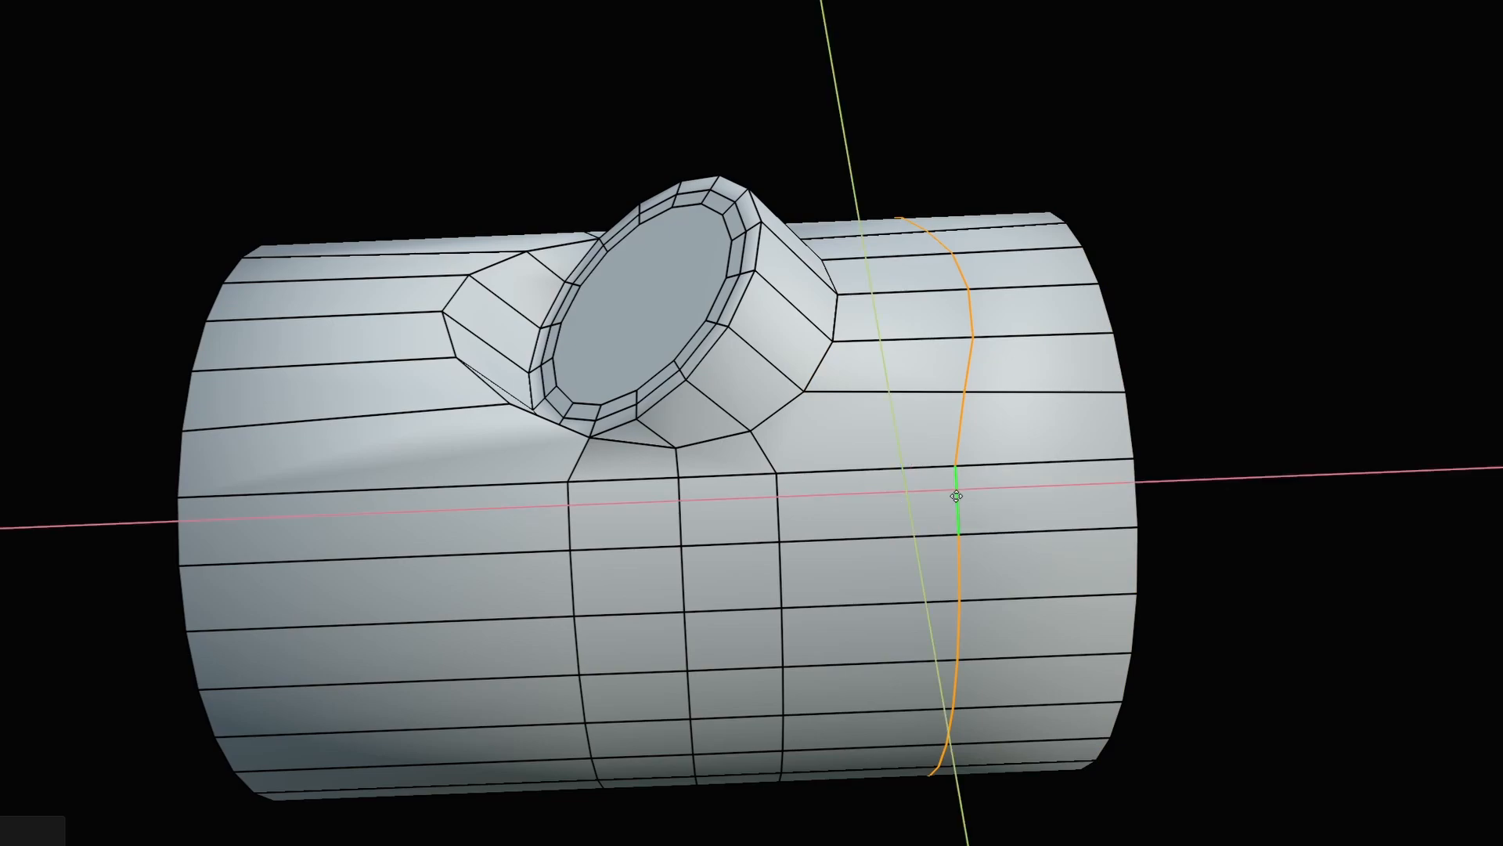
key(g)
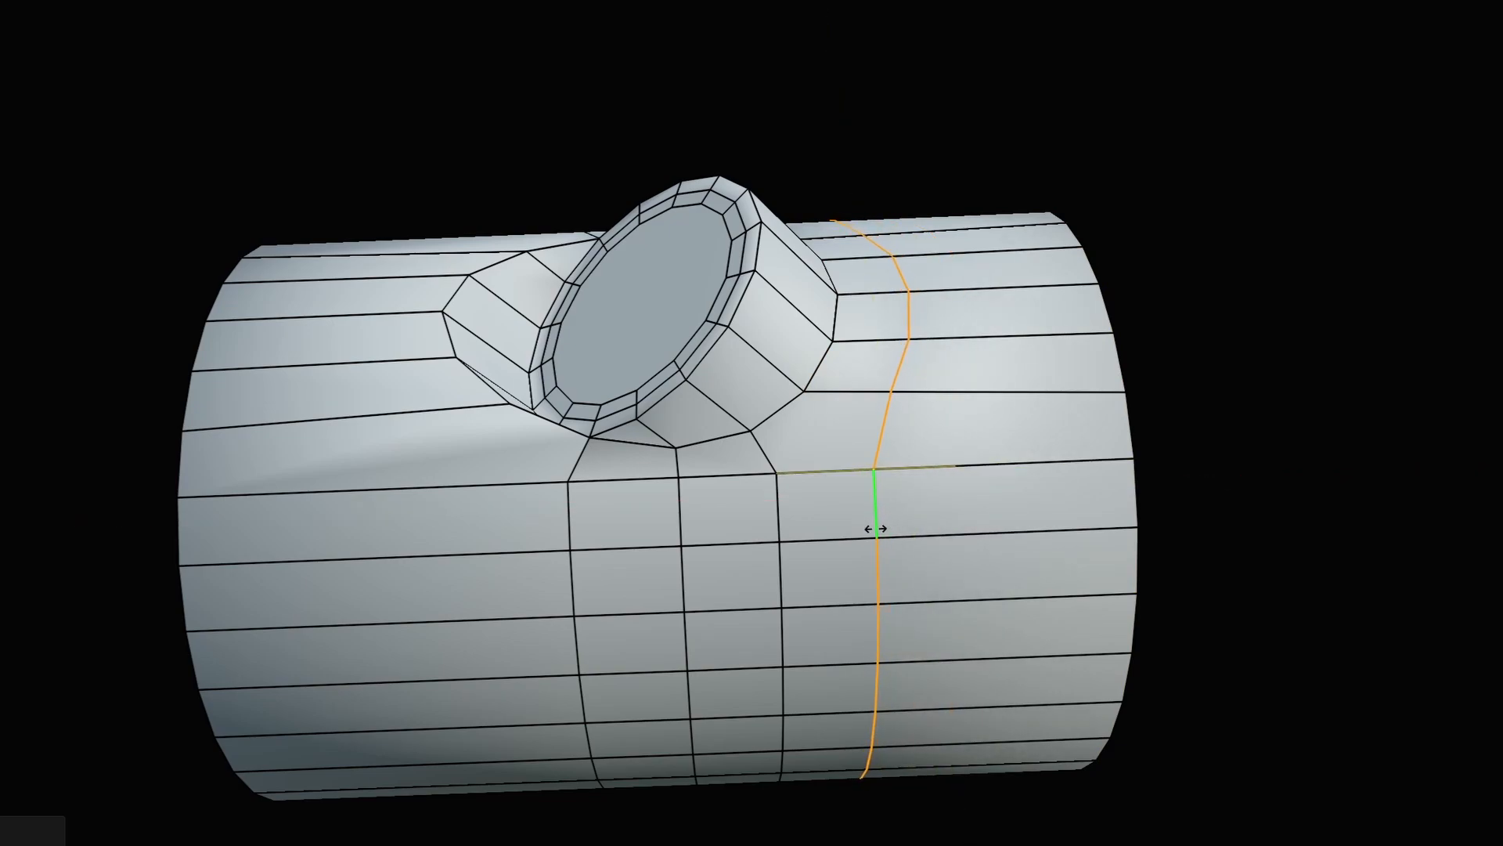
click(861, 536)
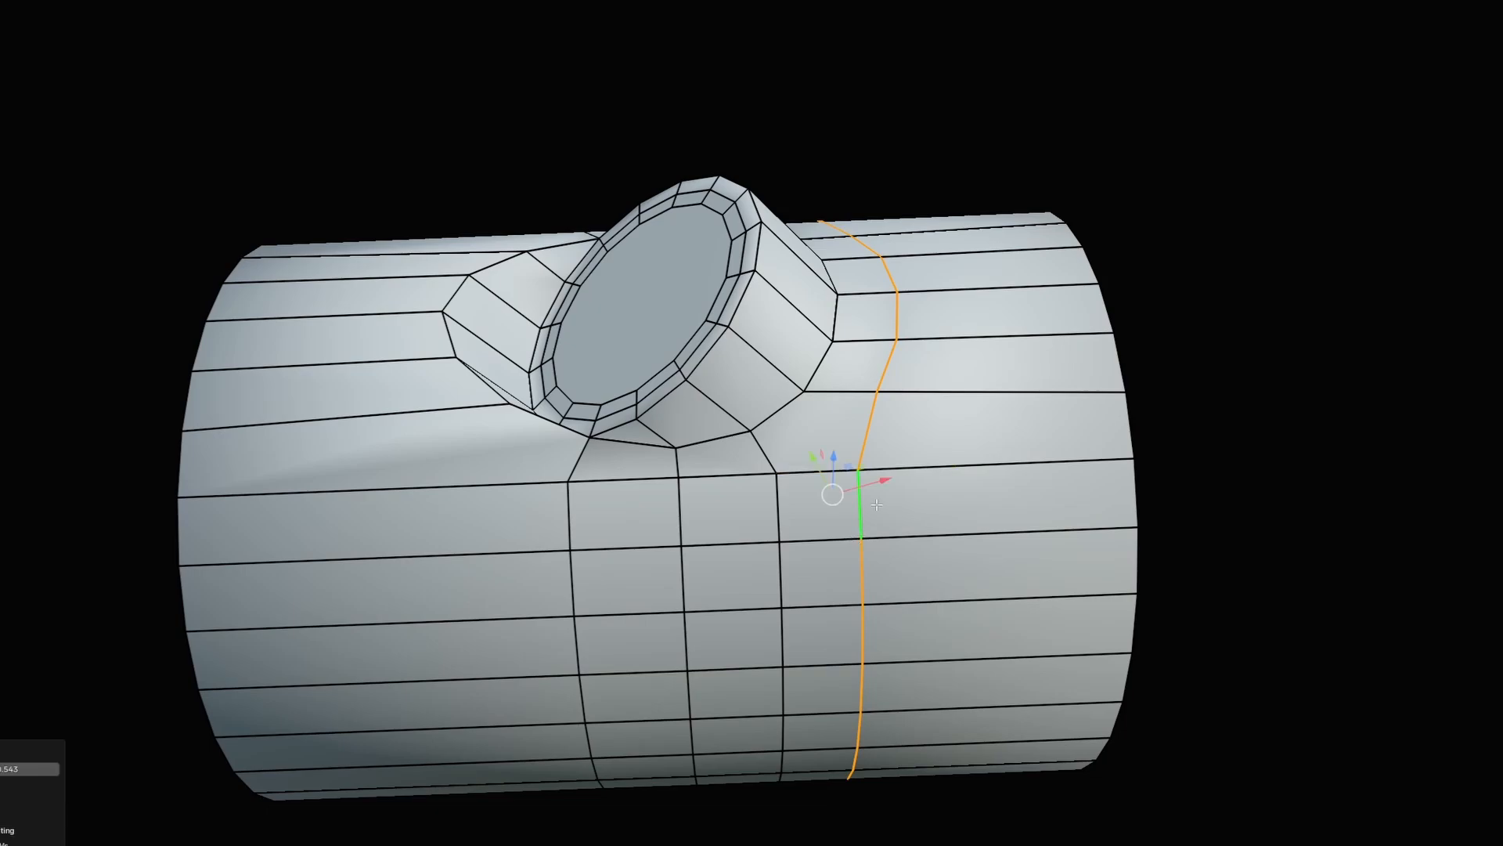
Edge-slide the loop right of the branch so it curves around the branch base.
scroll(858, 305, up, 5)
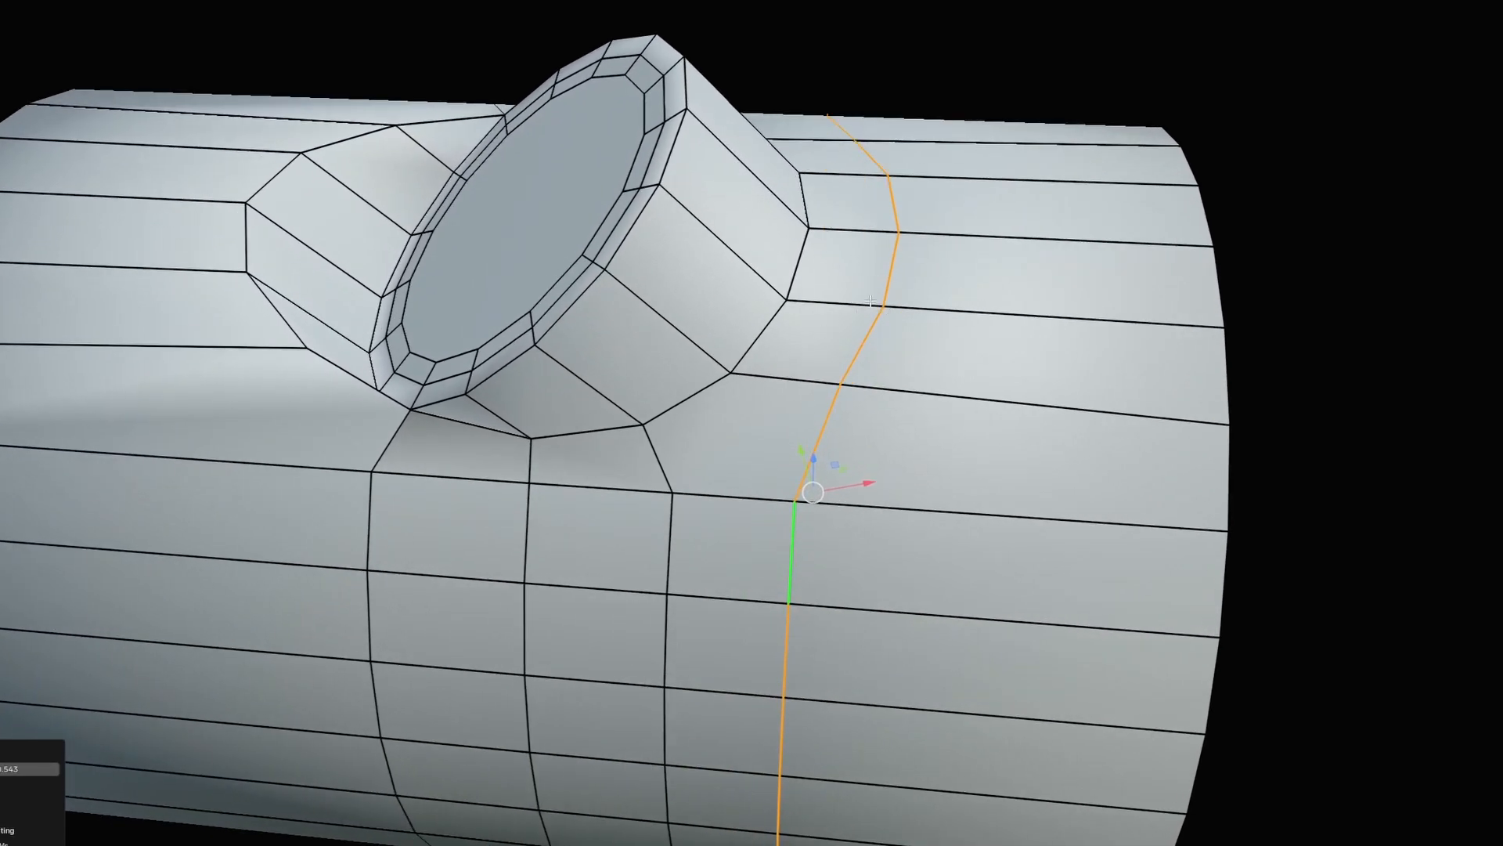
middle_drag(871, 300, 734, 374)
click(642, 463)
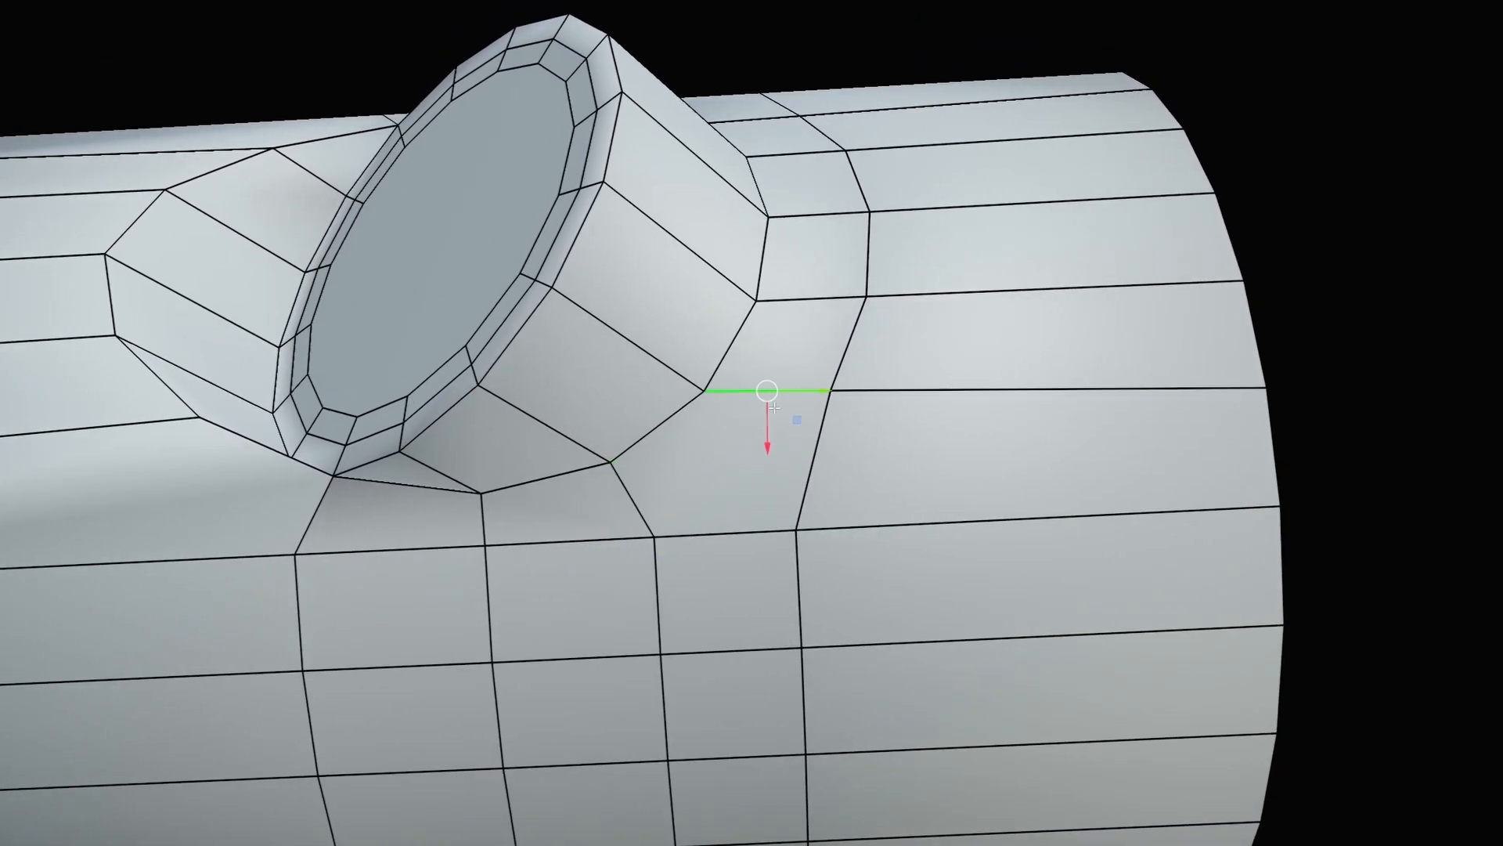
middle_drag(841, 422, 834, 430)
double_click(815, 451)
key(g)
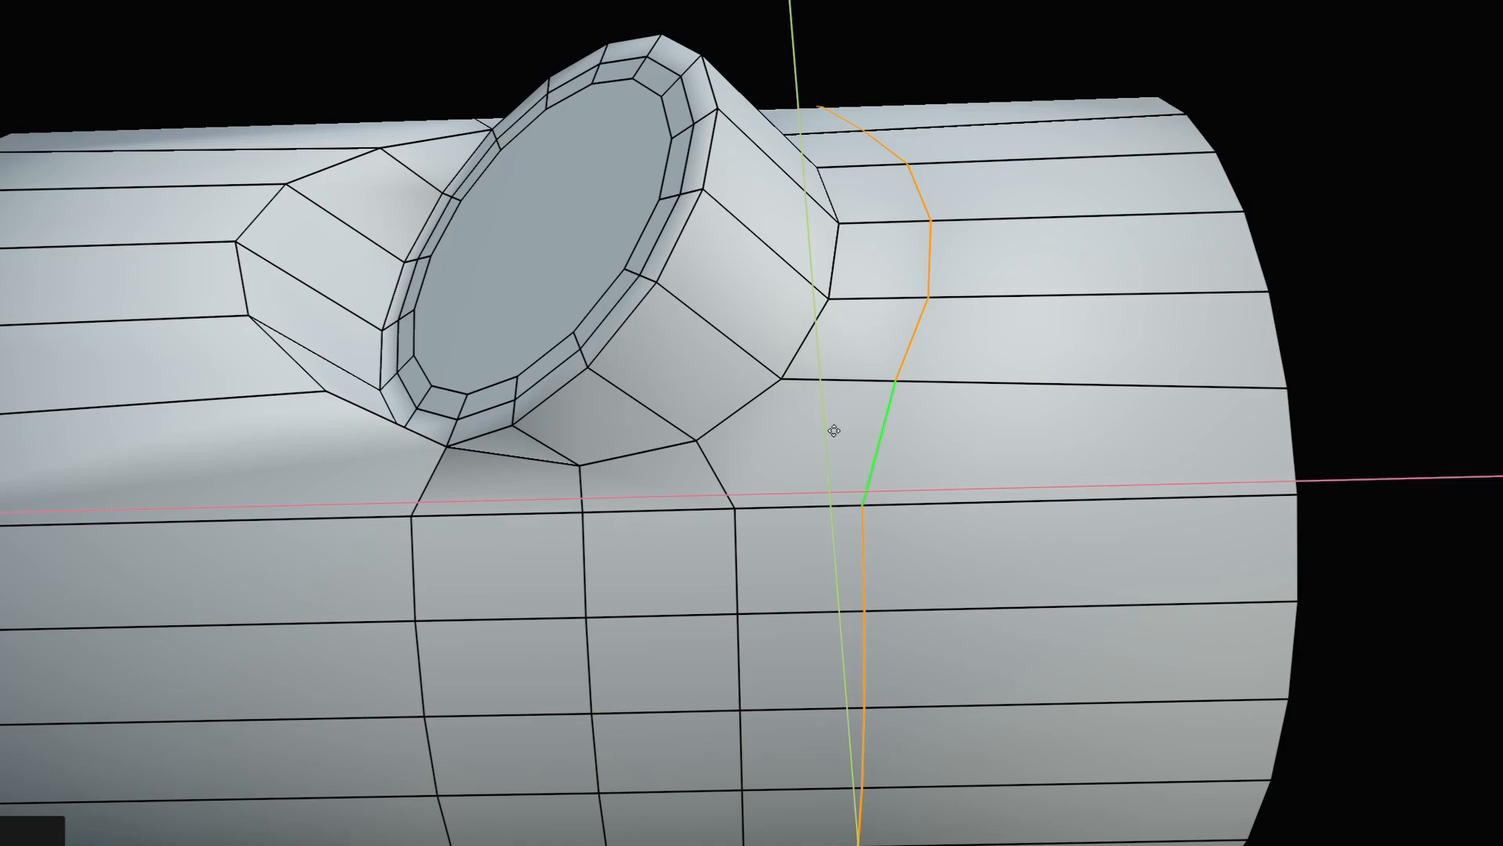
key(g)
click(801, 433)
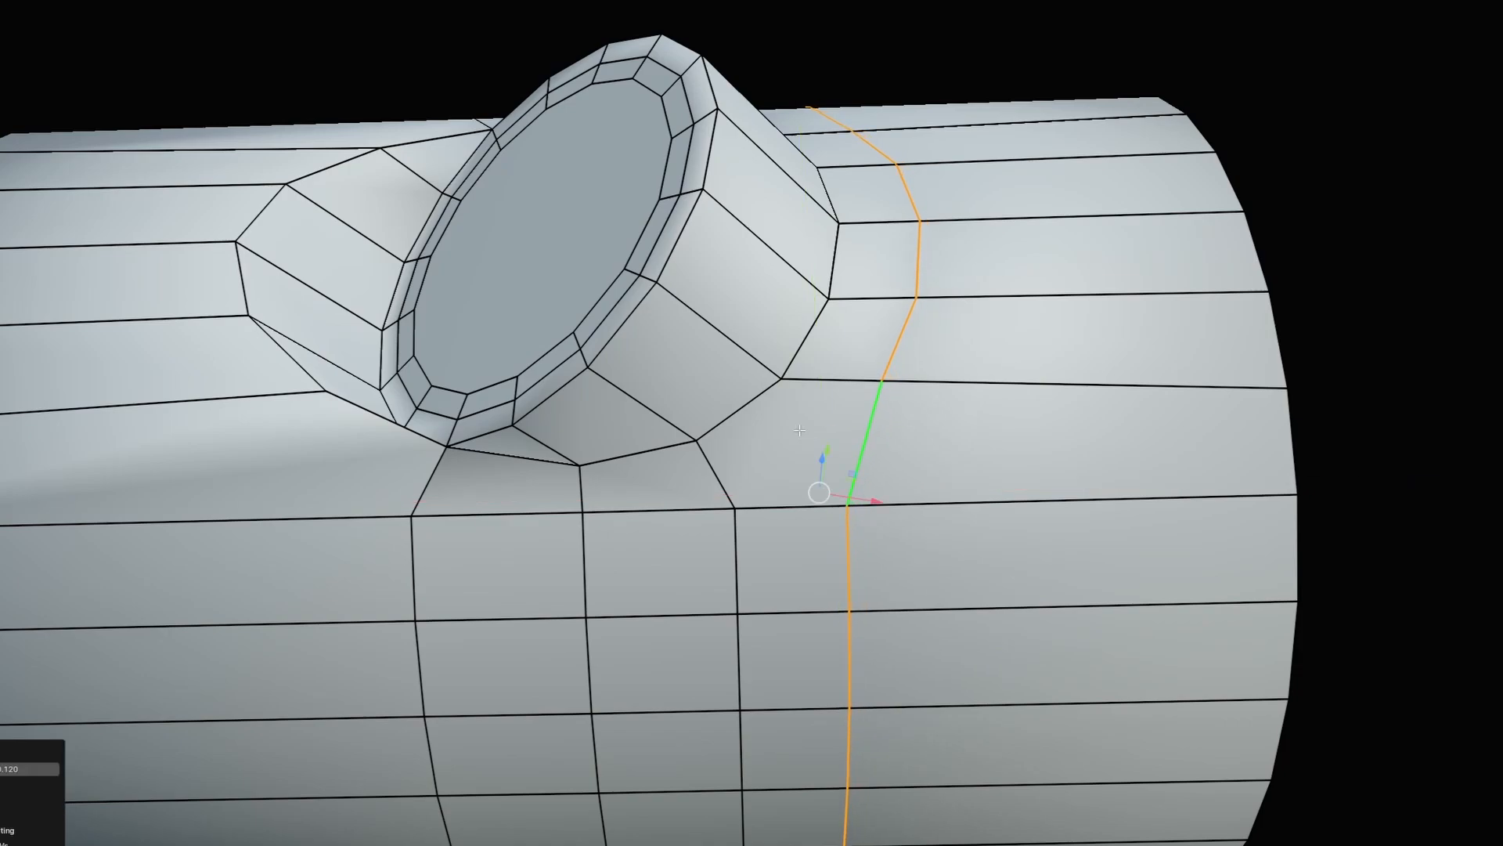
Subdivide the edge ring left of the branch and select the new loop.
click(834, 383)
mouse_move(712, 473)
middle_down()
mouse_move(702, 462)
mouse_move(728, 454)
middle_up()
scroll(797, 405, up, 1)
middle_drag(821, 409, 771, 410)
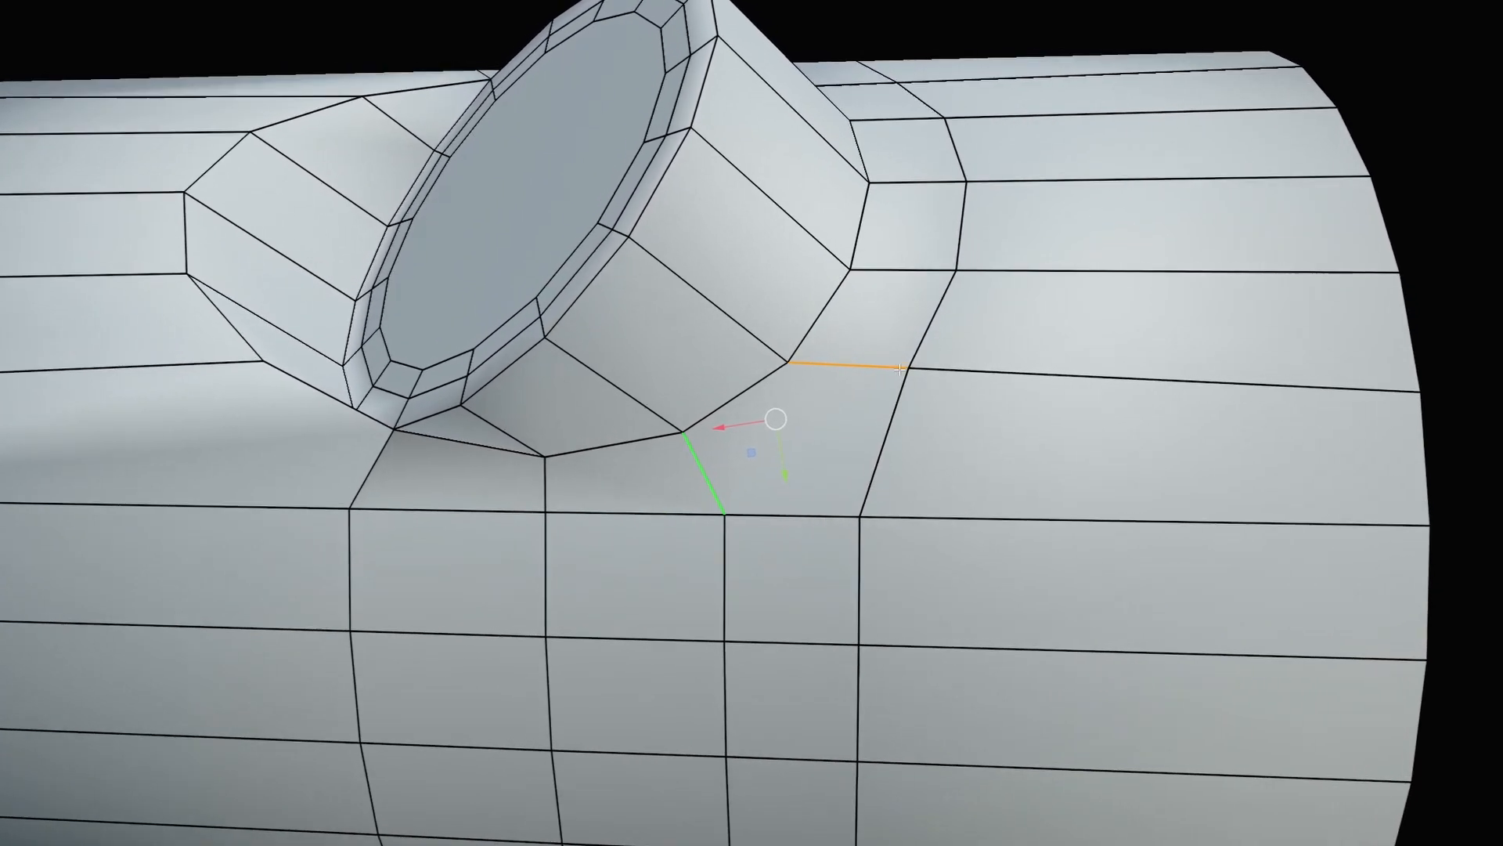
scroll(704, 399, down, 1)
mouse_move(654, 389)
middle_down()
mouse_move(732, 400)
mouse_move(686, 410)
mouse_move(639, 366)
middle_up()
click(686, 395)
ctrl+alt+click(685, 394)
shift+click(668, 401)
ctrl+alt+shift+click(668, 402)
key(shift+r)
click(653, 365)
alt+click(639, 365)
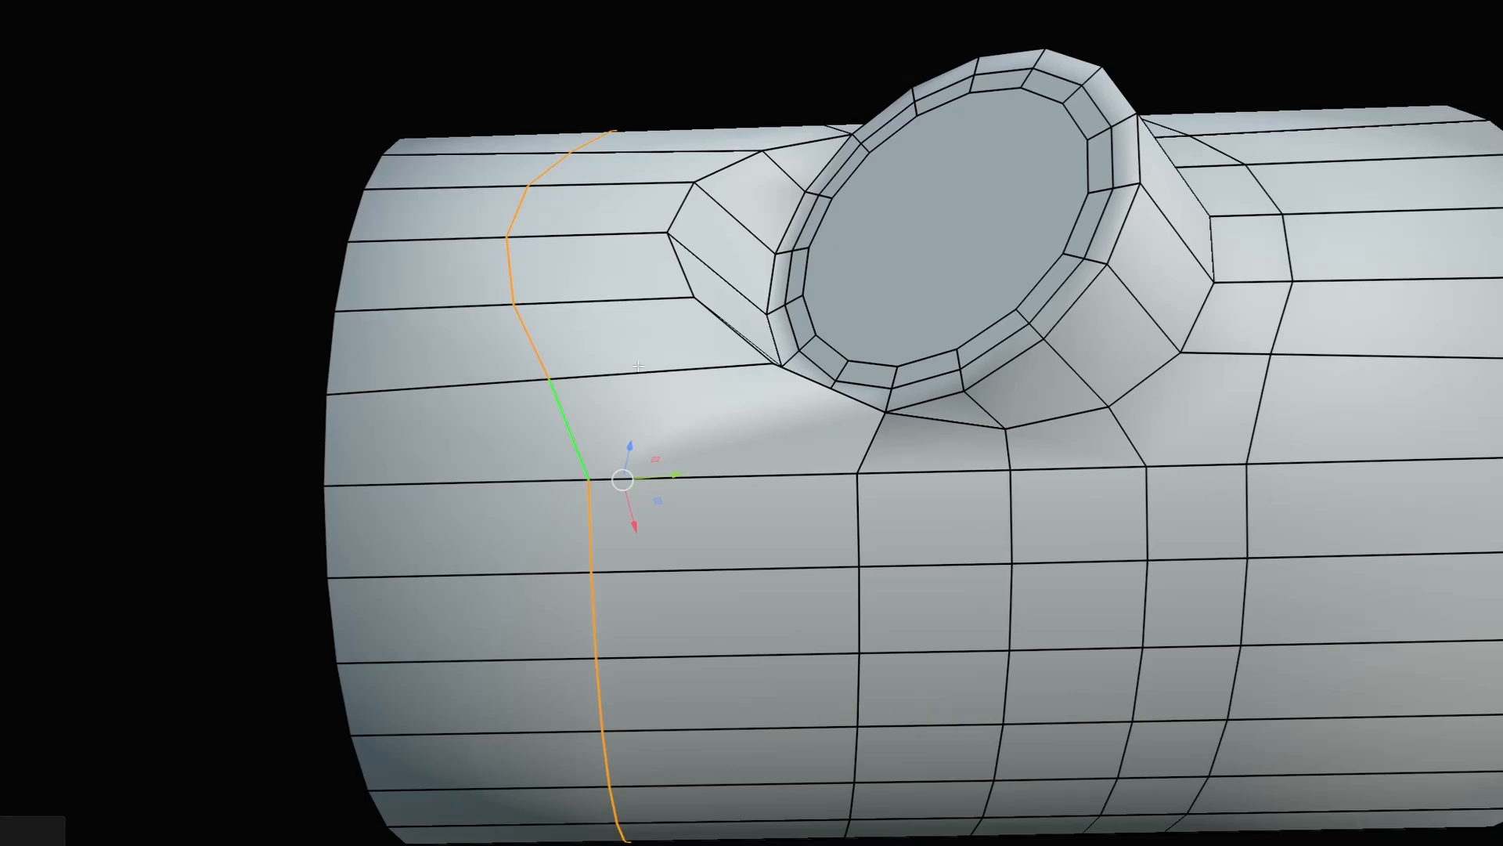
Edge-slide the new left loop toward the branch base.
key(g)
key(g)
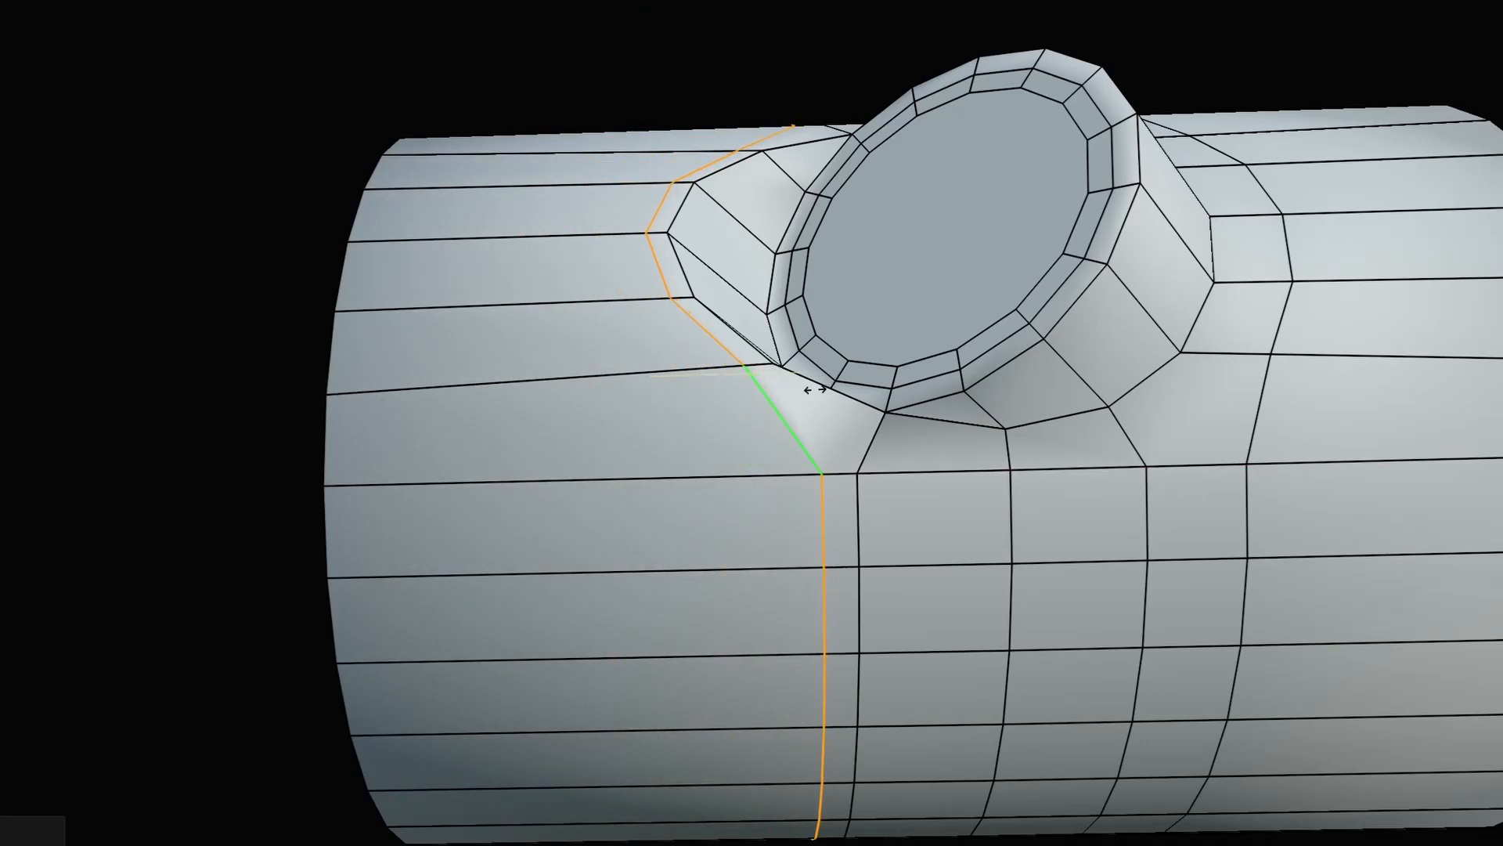
click(834, 387)
middle_drag(834, 388, 750, 507)
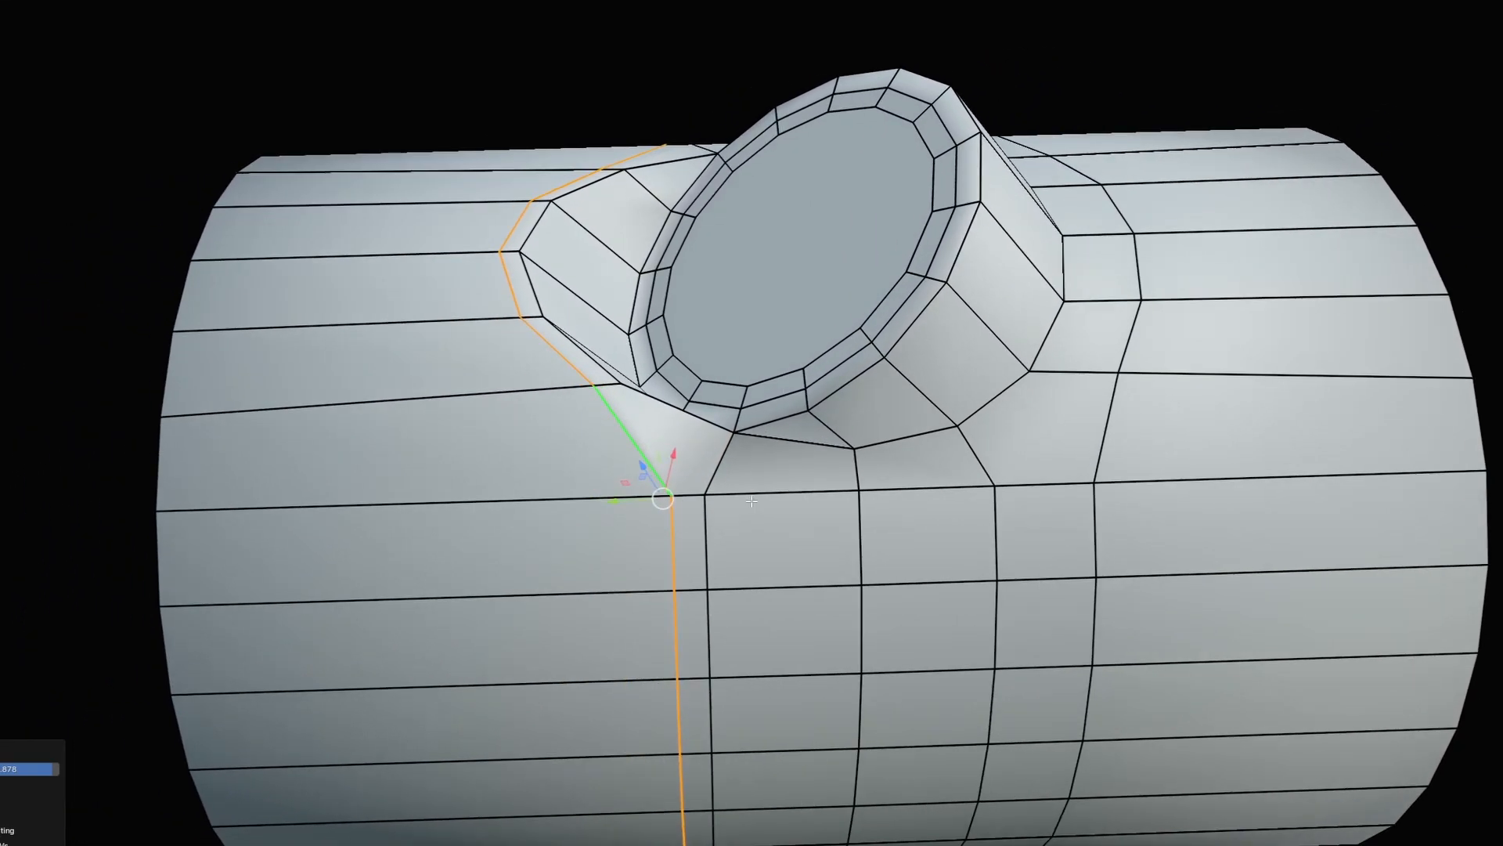
In vertex mode, reposition a junction vertex beneath the branch for smoother flow.
key(Tab)
click(651, 501)
middle_drag(597, 400, 738, 418)
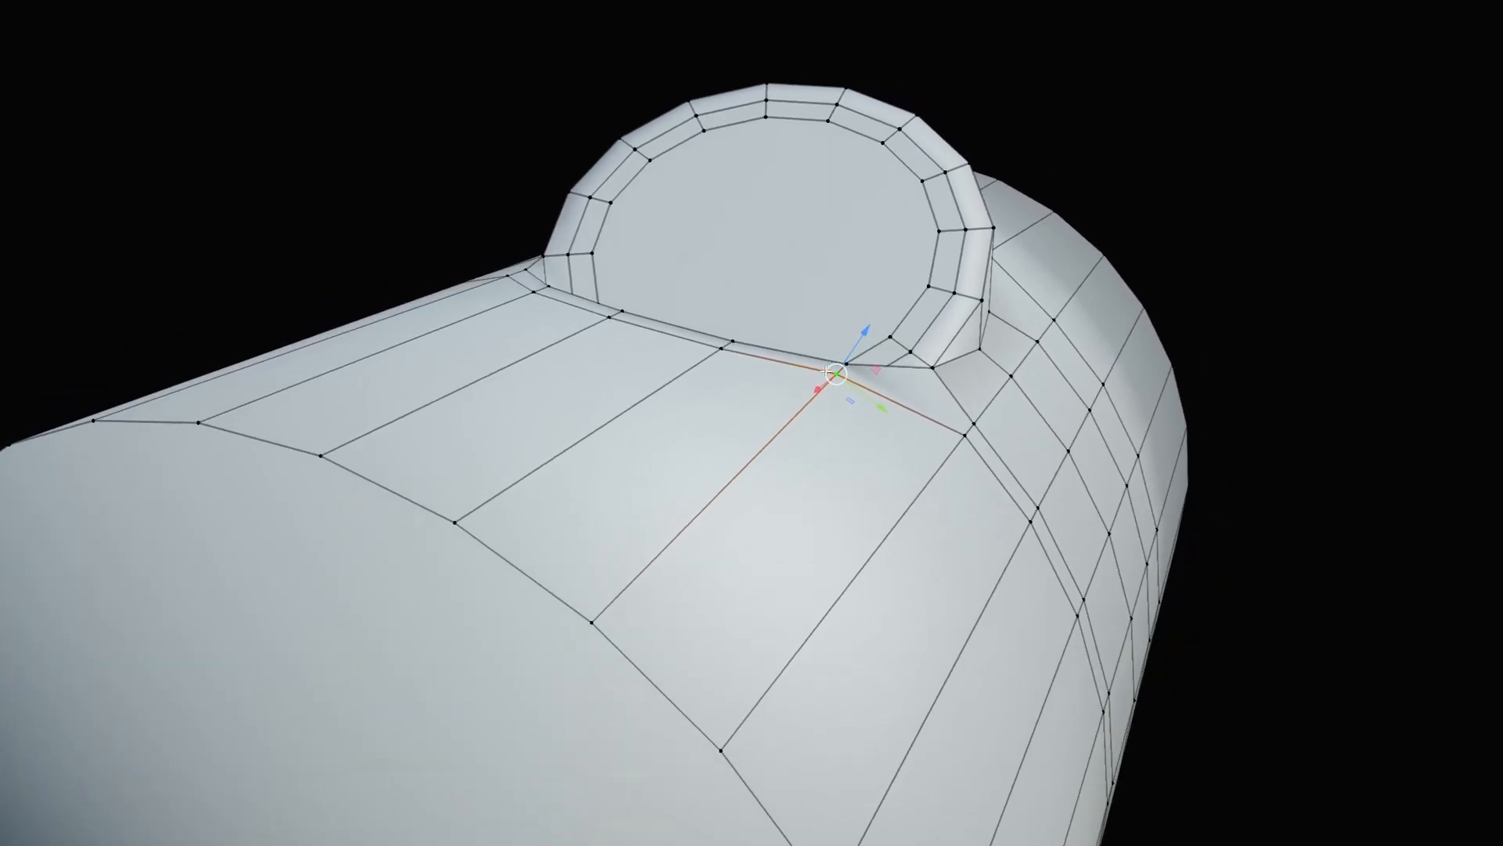
middle_drag(783, 400, 908, 233)
middle_drag(757, 302, 645, 407)
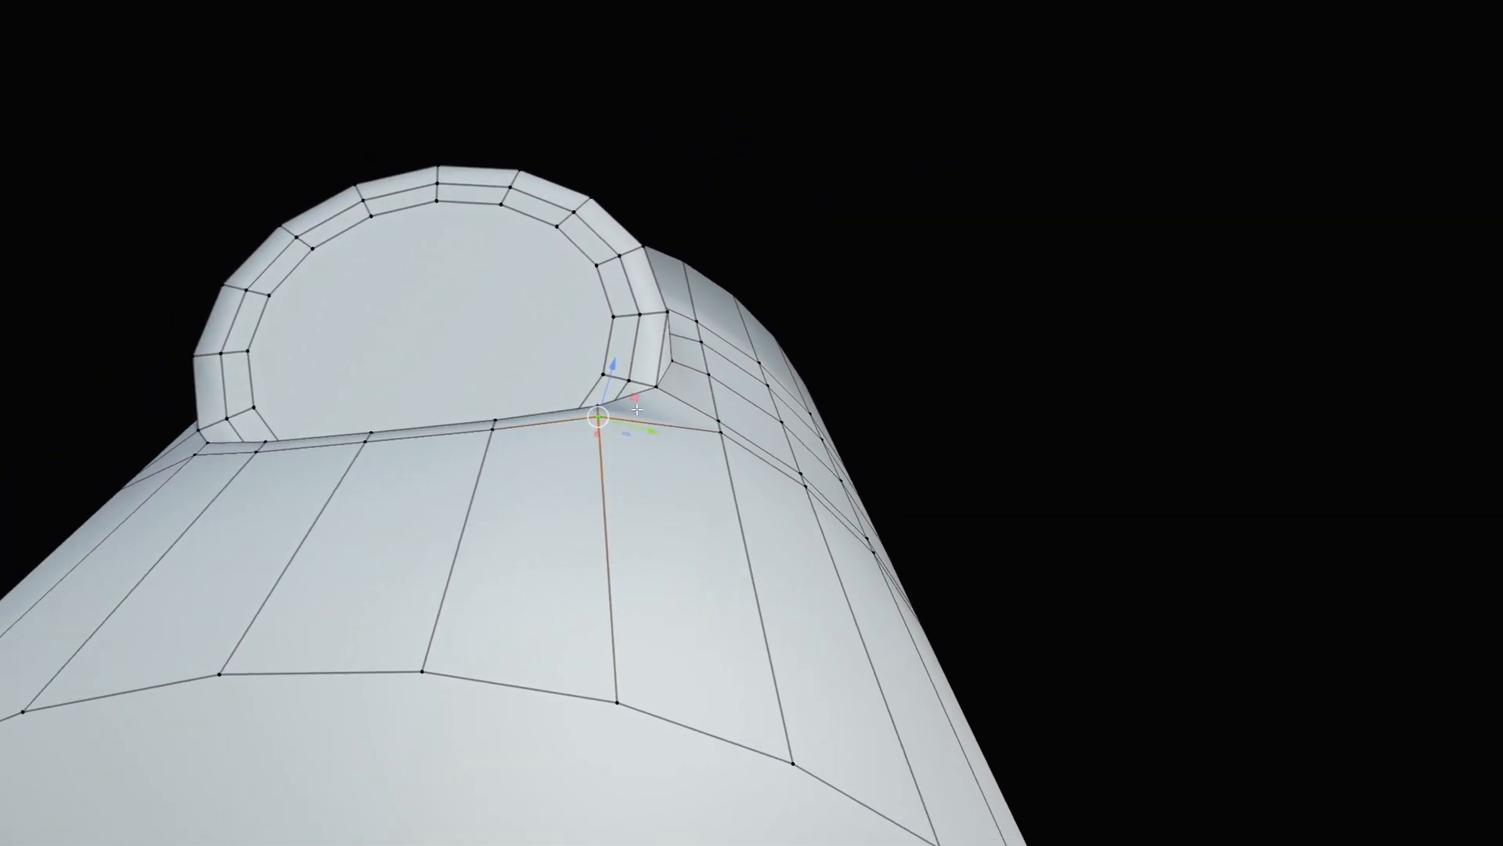
mouse_move(638, 398)
mouse_down()
mouse_move(635, 663)
mouse_move(661, 401)
mouse_up()
scroll(592, 595, down, 1)
middle_drag(592, 595, 683, 423)
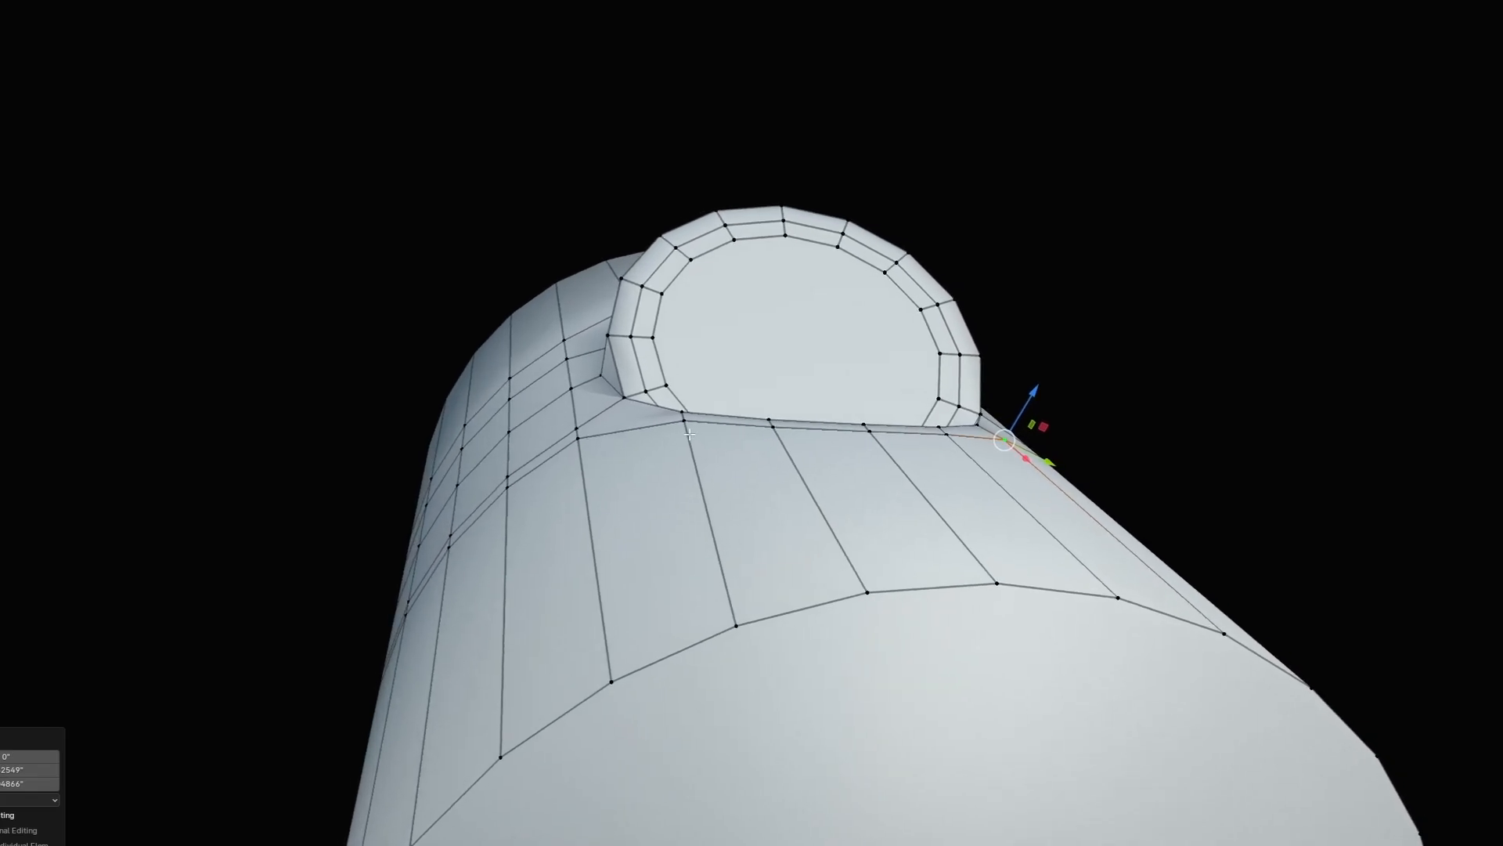
drag(647, 401, 629, 407)
Move two more junction vertices on either side of the branch into cleaner positions.
middle_drag(629, 408, 757, 589)
click(759, 586)
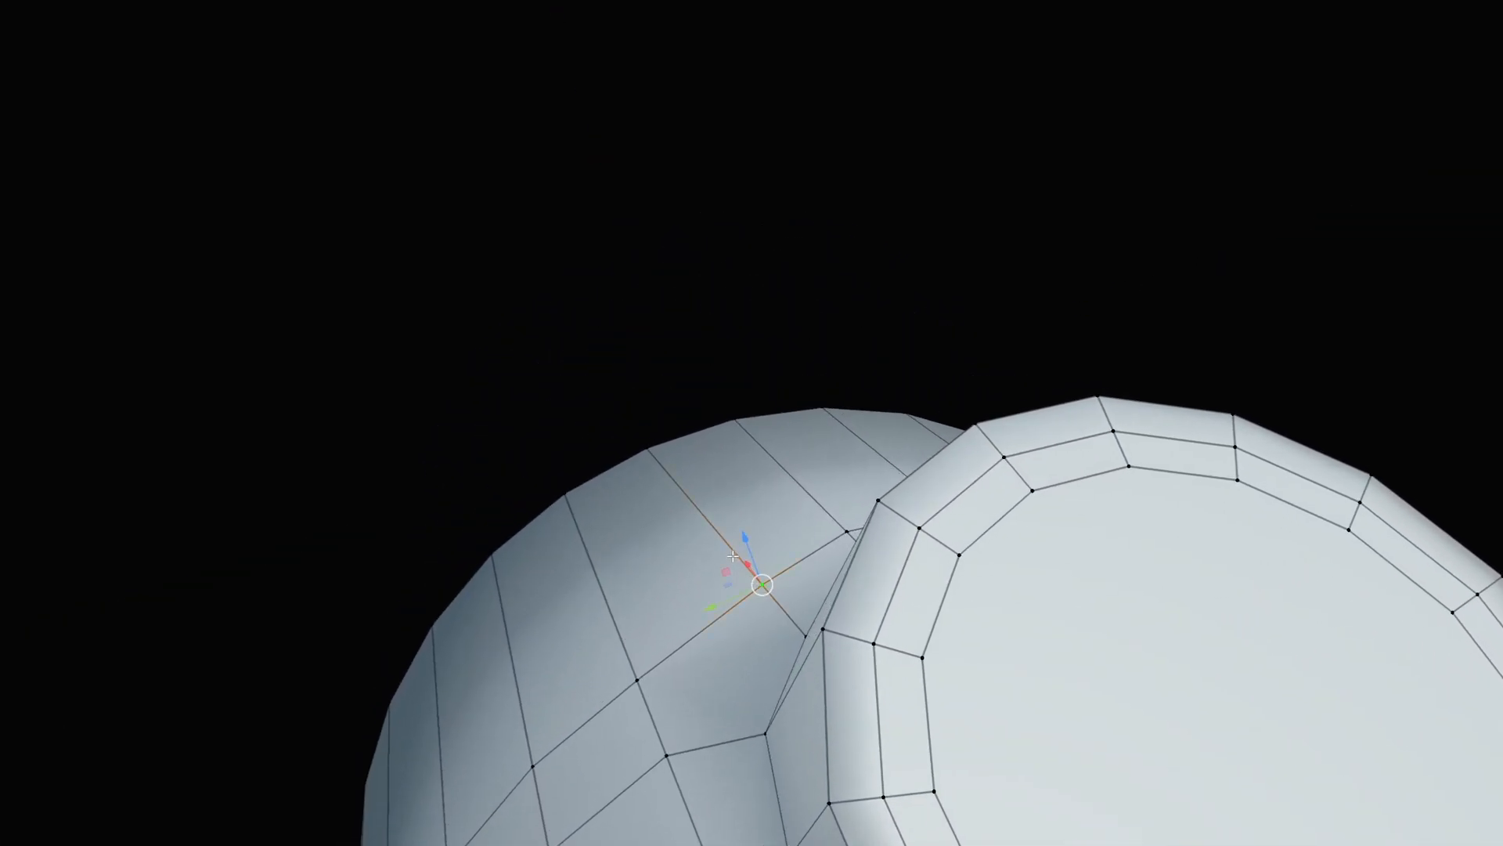
drag(722, 572, 636, 459)
middle_drag(636, 459, 442, 470)
click(555, 509)
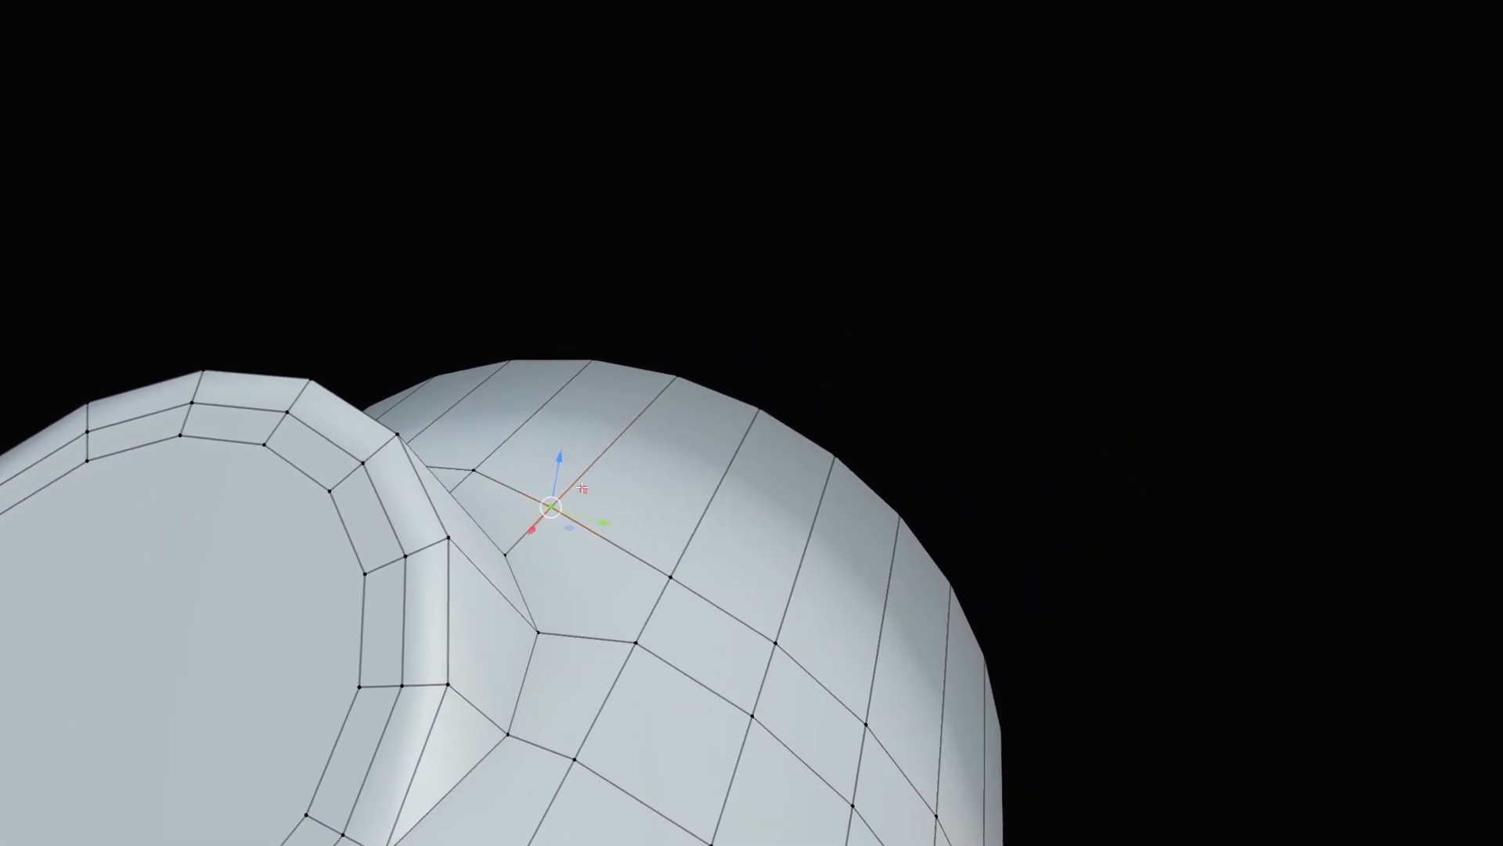
drag(582, 489, 674, 389)
Select the edge ring around the right pipe end.
middle_drag(674, 389, 904, 441)
key(Tab)
click(897, 541)
middle_drag(897, 541, 894, 398)
click(911, 518)
ctrl+alt+click(911, 519)
Select both pipe end cap faces in face mode.
key(Tab)
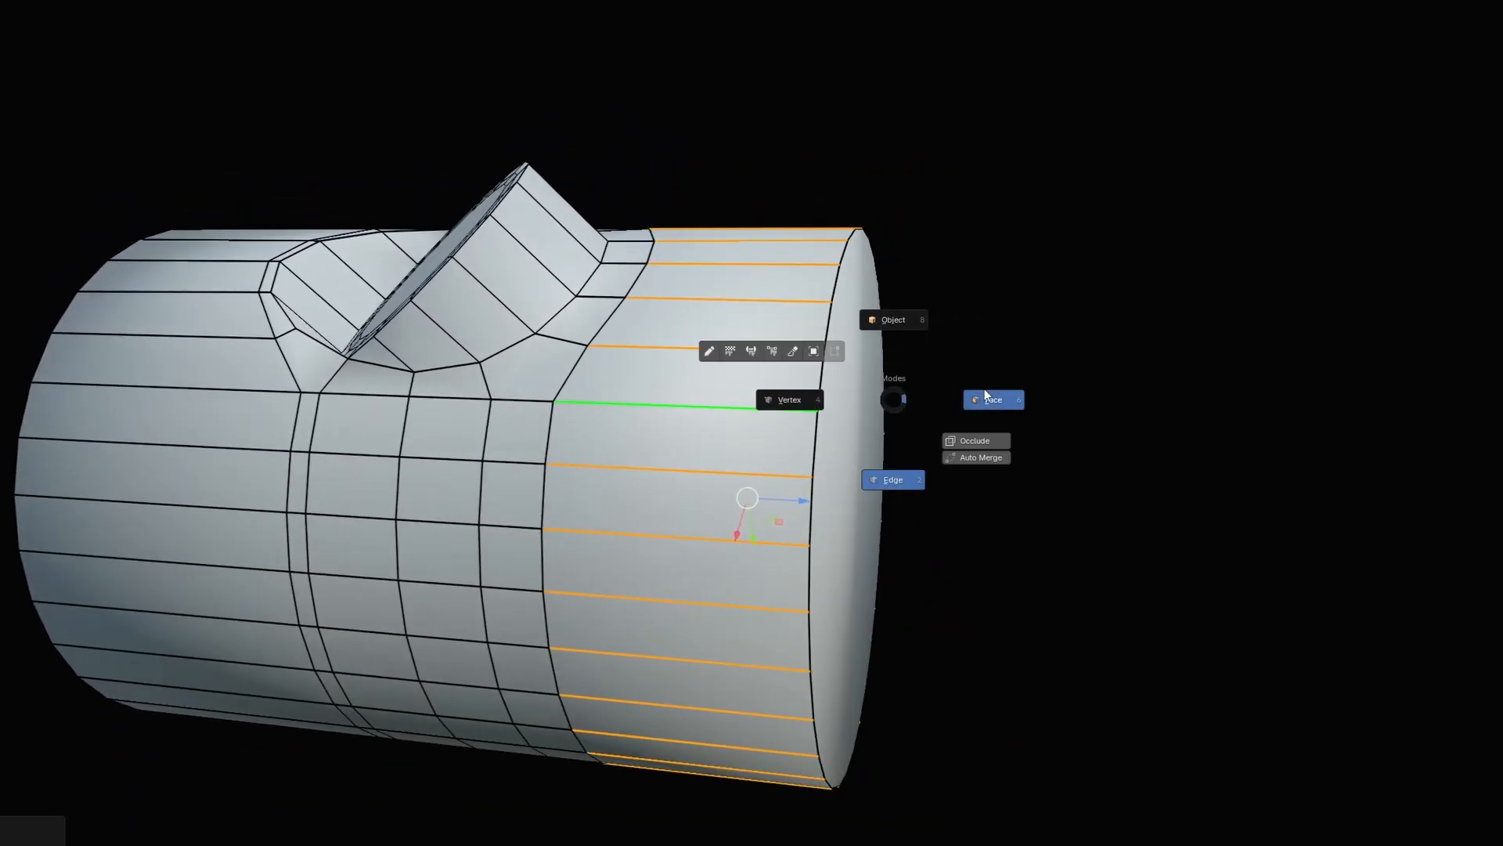
click(985, 395)
middle_drag(985, 399, 959, 439)
click(952, 470)
middle_drag(877, 470, 949, 433)
middle_drag(783, 462, 845, 486)
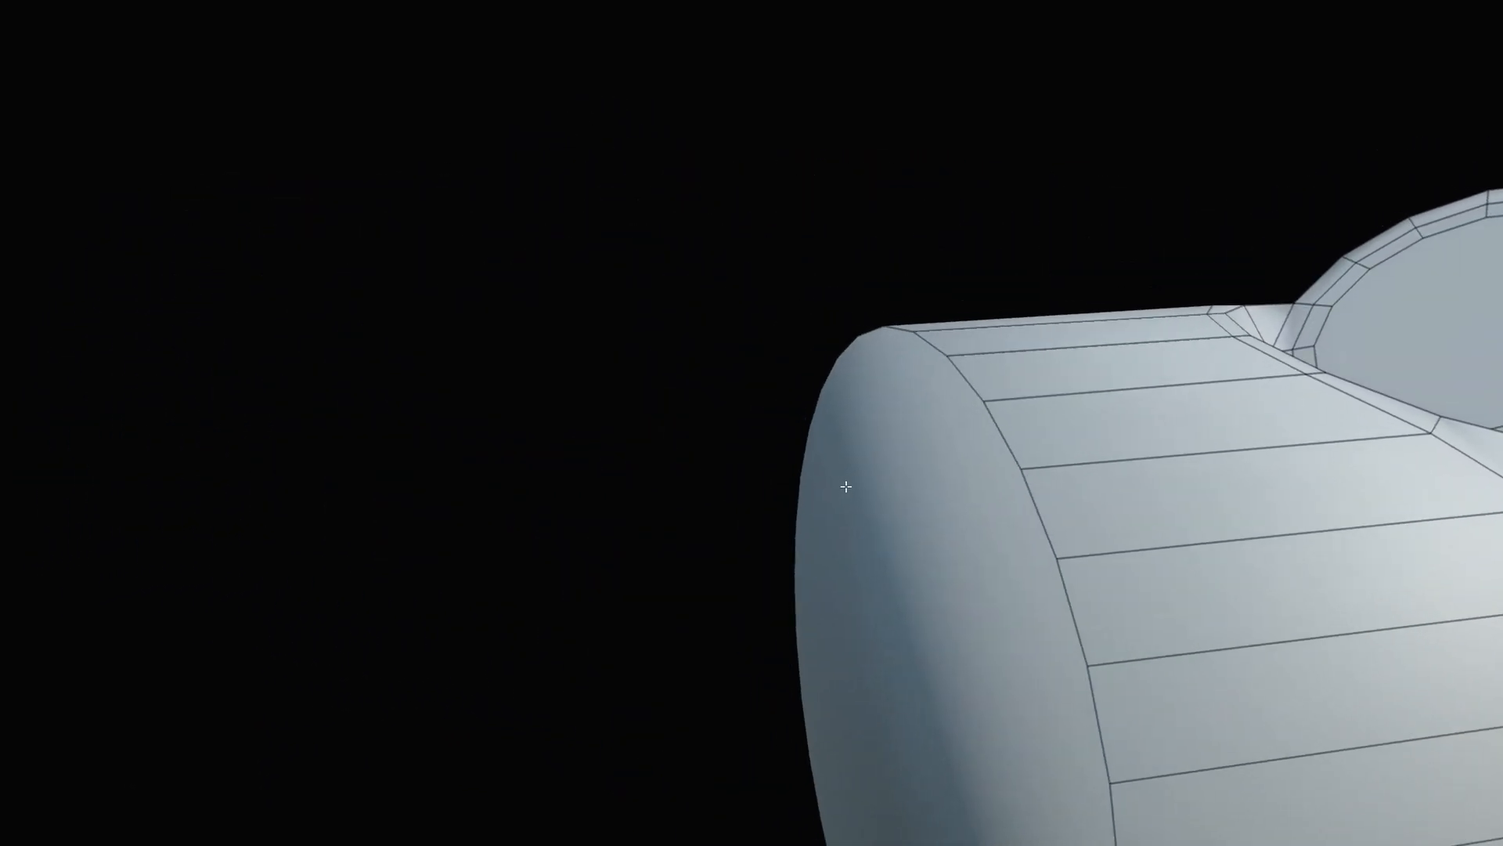
shift+click(846, 486)
Delete the end cap face to open the tube.
key(x)
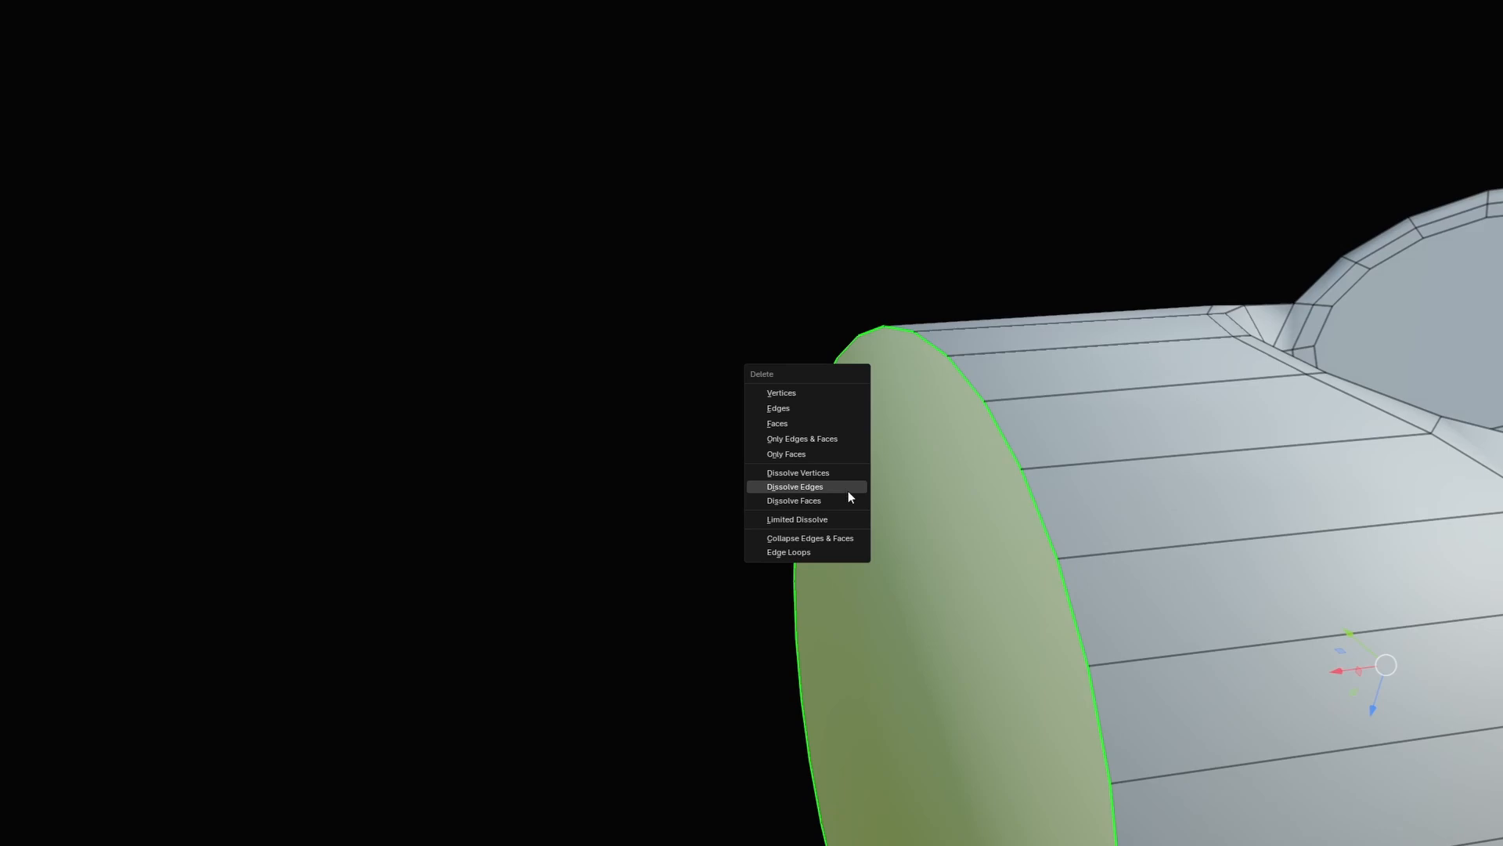
click(792, 423)
scroll(567, 463, down, 5)
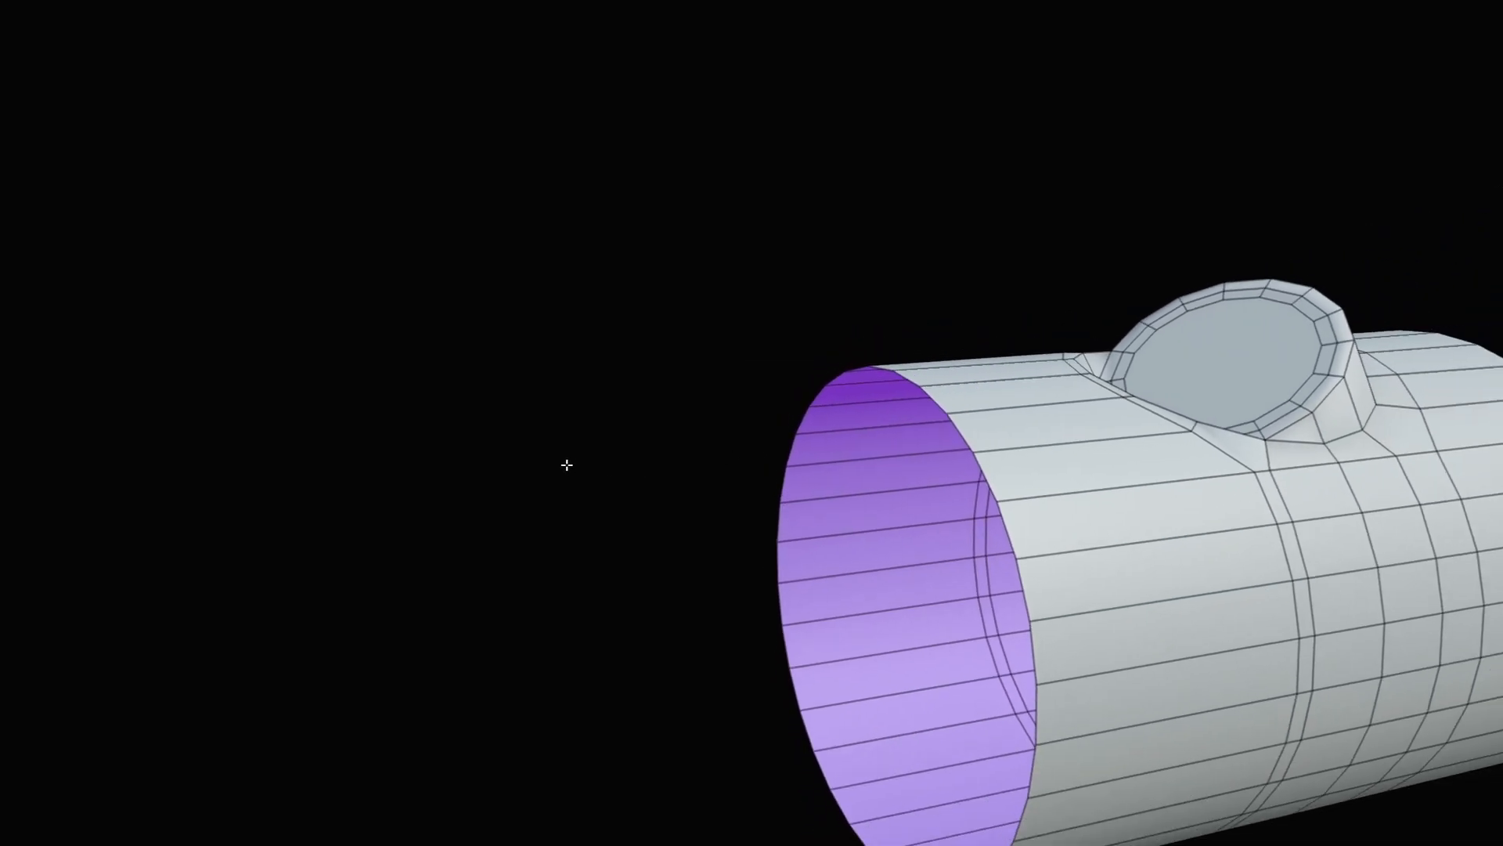
scroll(926, 498, up, 3)
scroll(818, 430, up, 2)
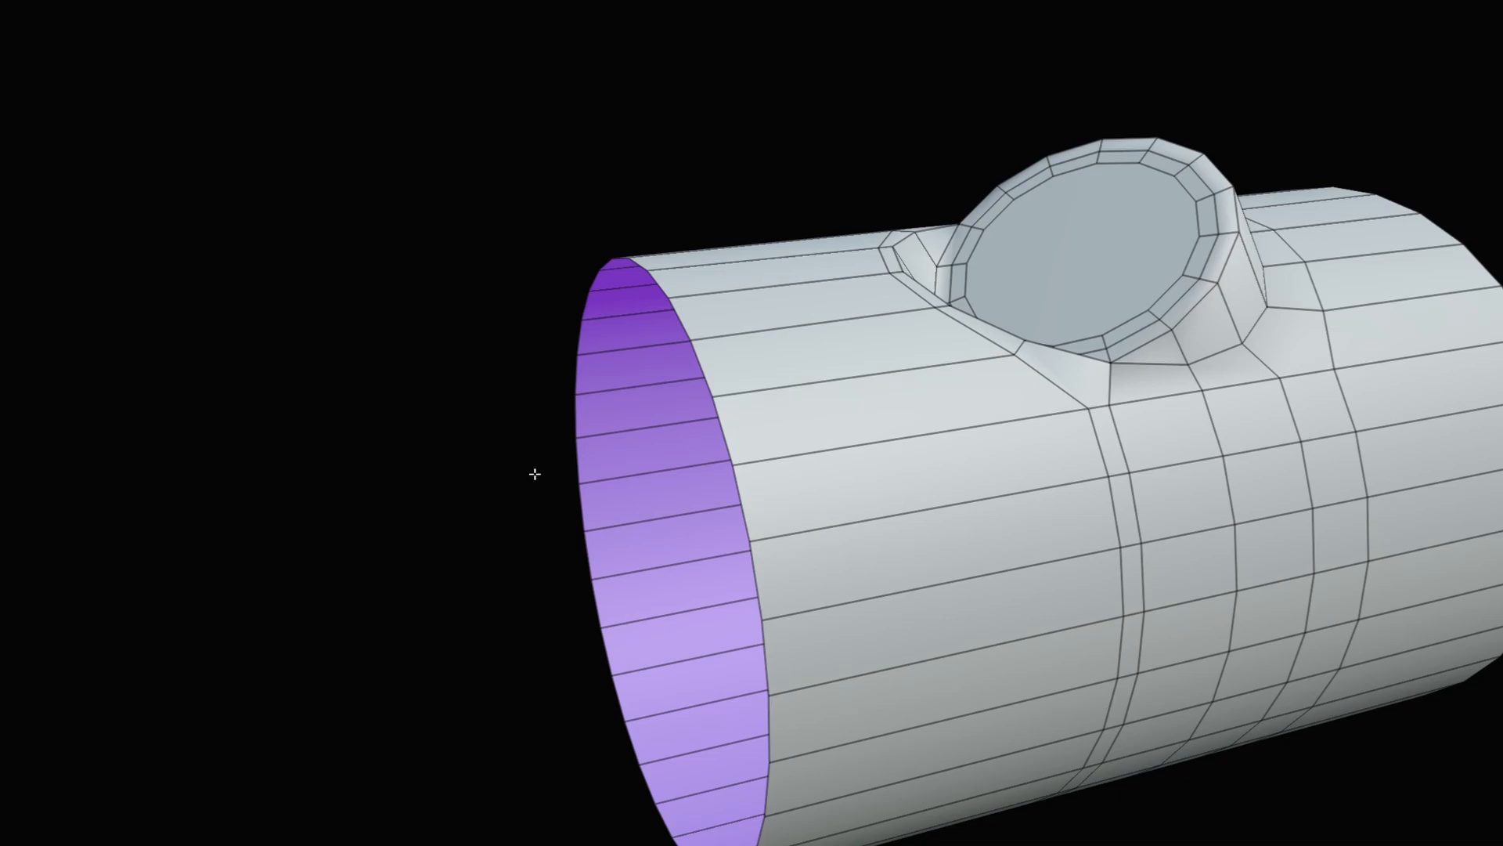
In edge select mode, select the edge ring on the right section and add a new loop cut.
key(ctrl+Tab)
click(706, 536)
middle_drag(706, 536, 724, 489)
click(724, 479)
ctrl+alt+click(724, 489)
scroll(724, 489, down, 2)
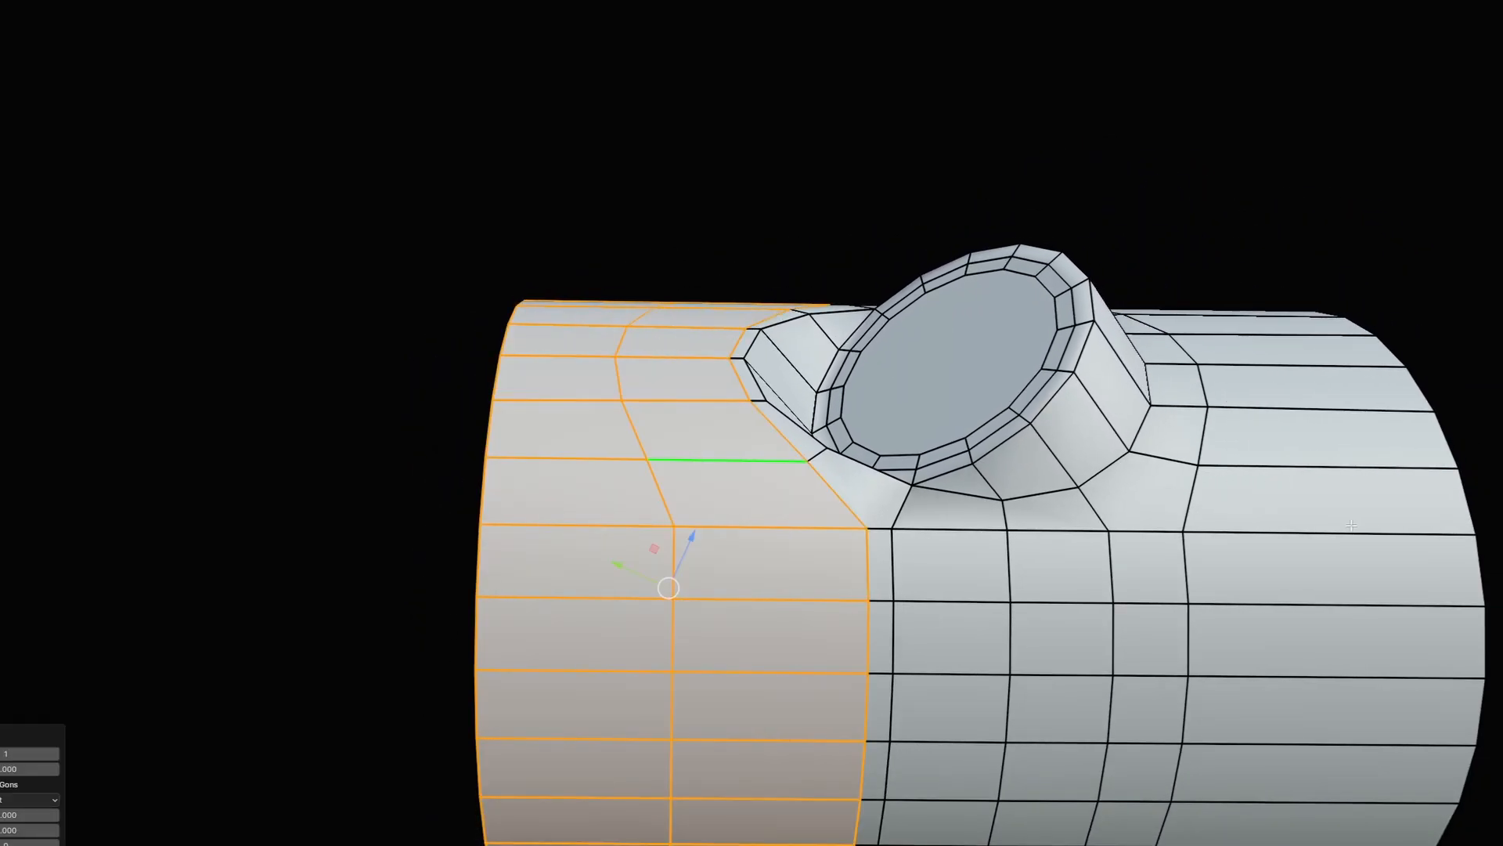
ctrl+alt+click(1352, 529)
key(shift+r)
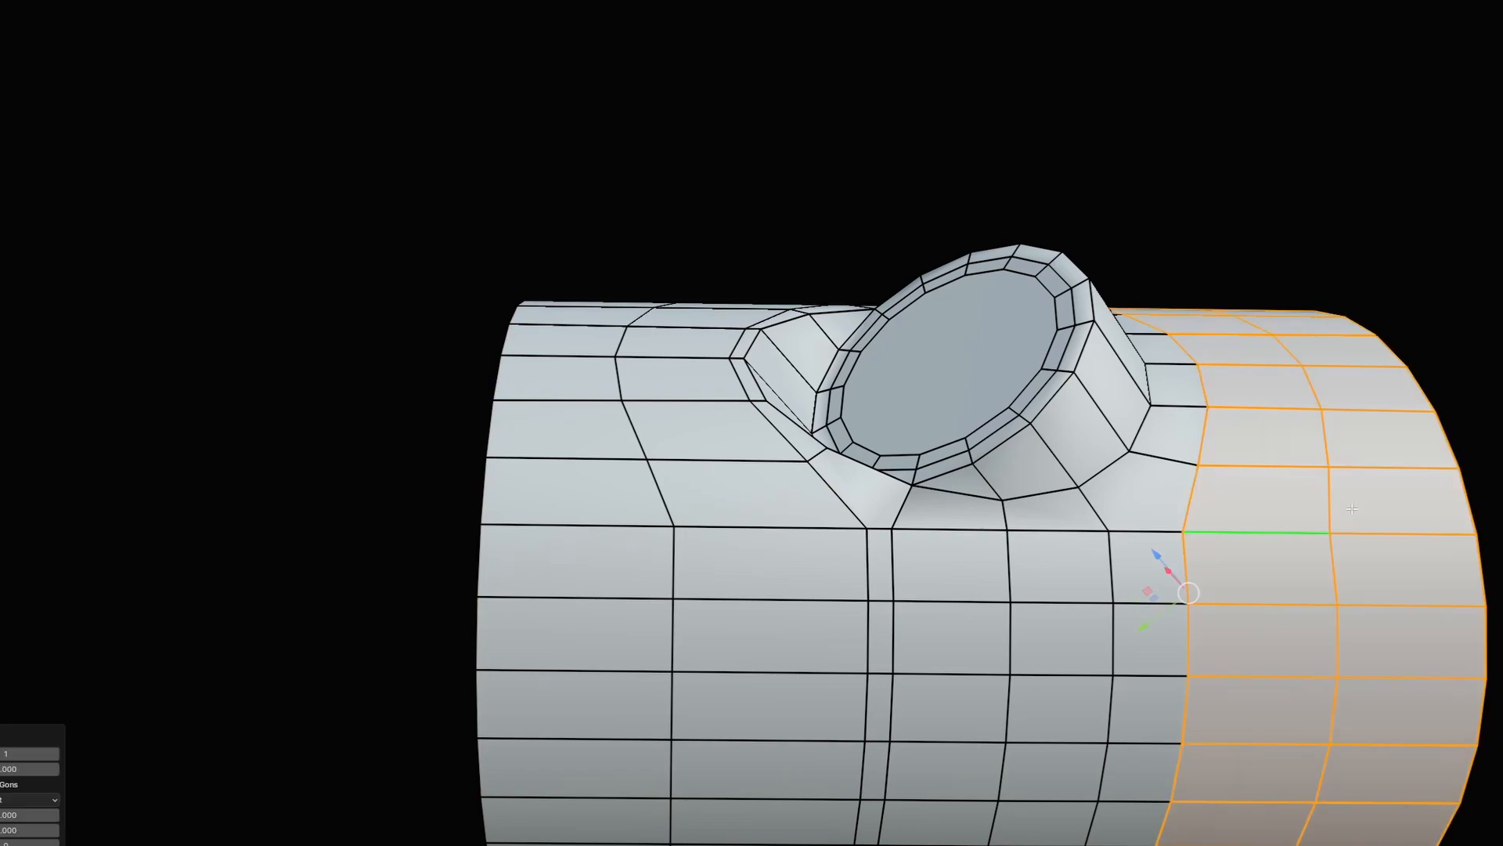
Slide the new right-side loop in toward the branch.
alt+click(1341, 499)
middle_drag(1341, 498, 1175, 464)
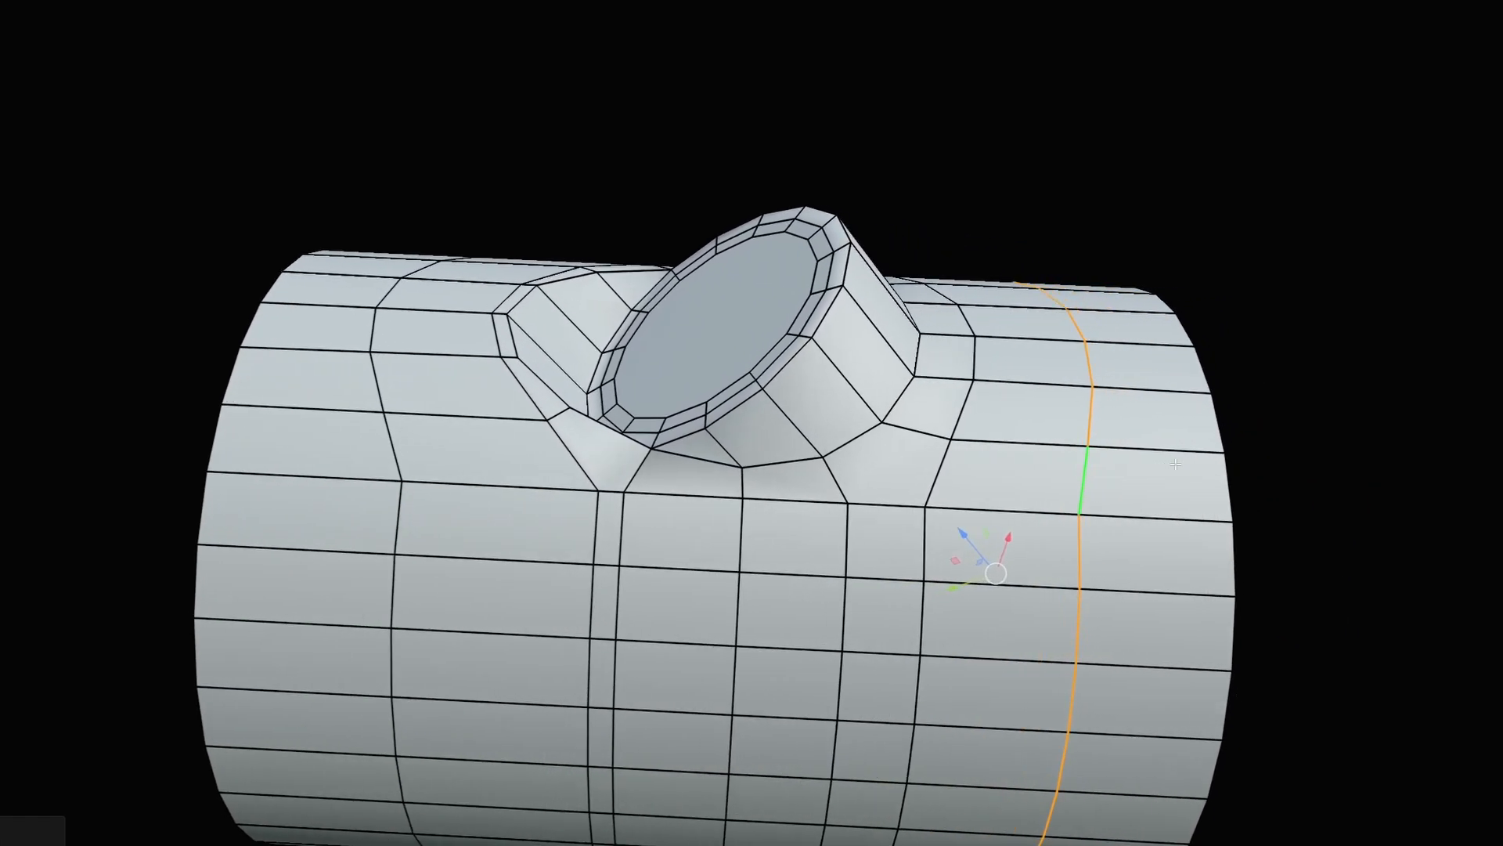
key(g)
key(g)
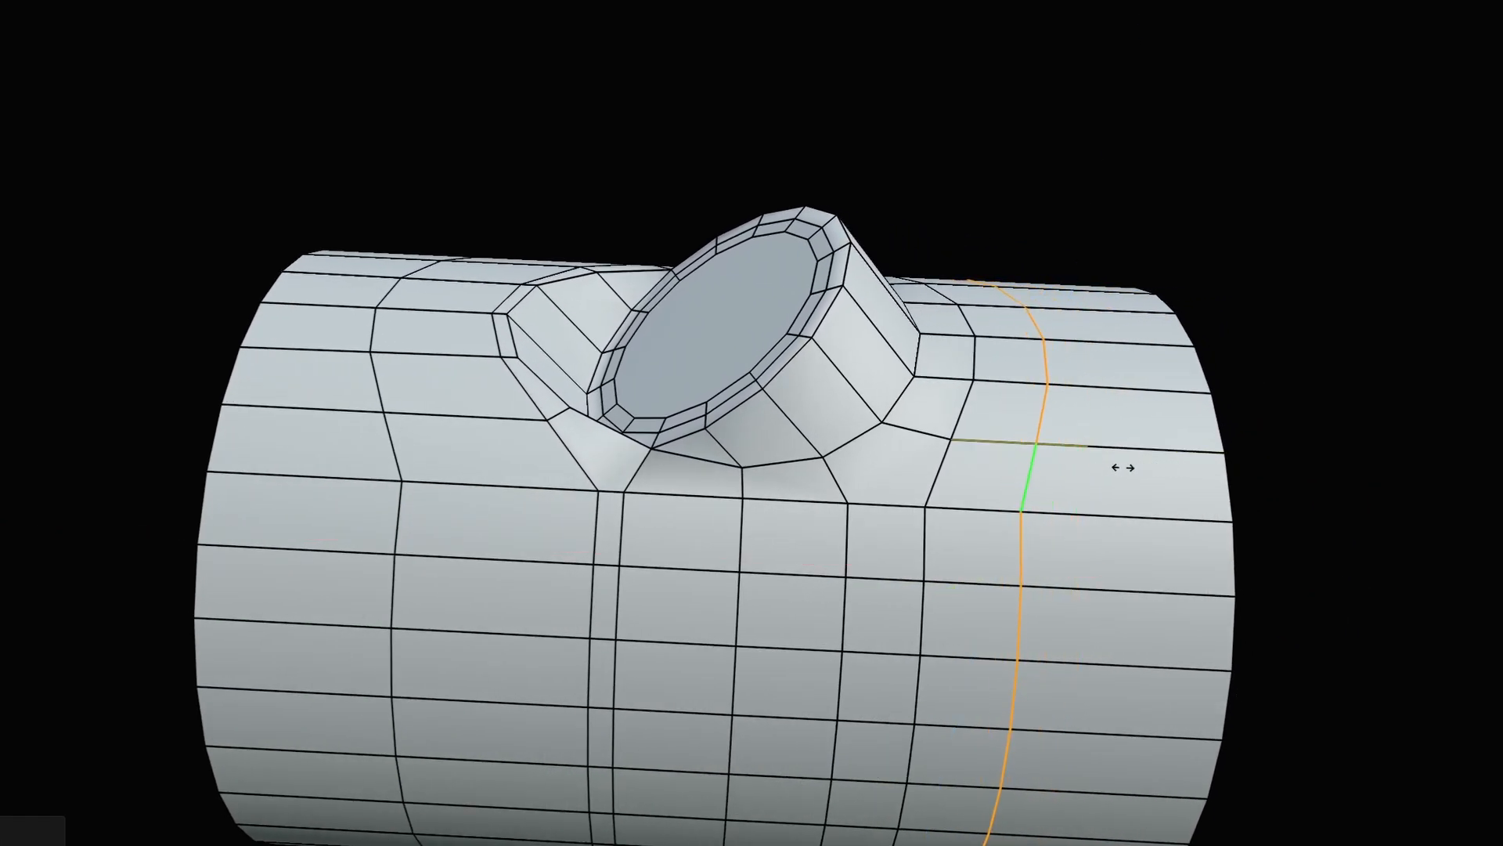
click(1109, 465)
middle_drag(1104, 465, 799, 441)
Slide the loop left of the branch close against the branch base, then deselect.
alt+click(674, 453)
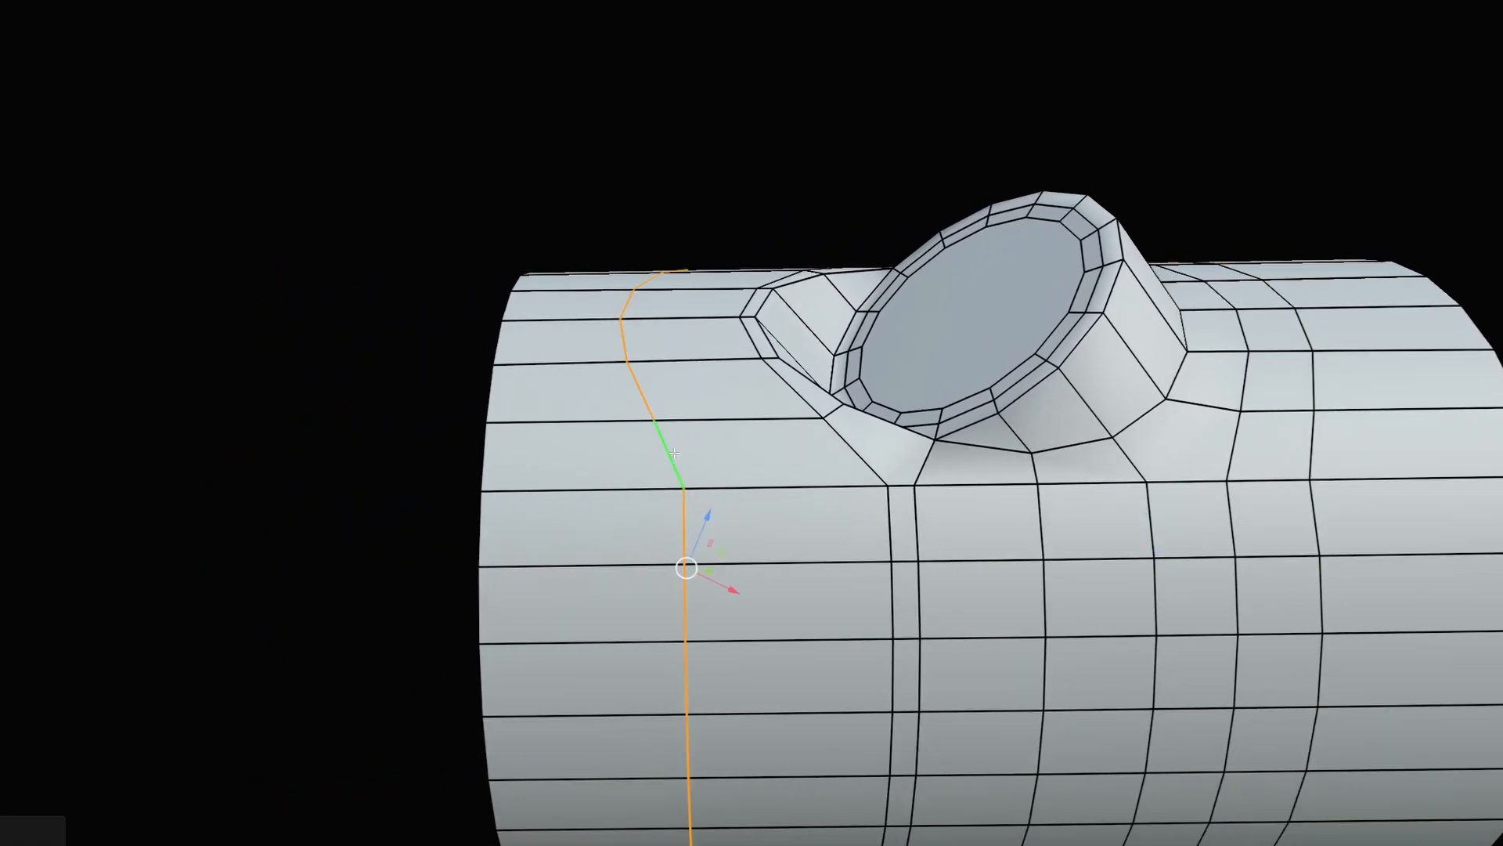
key(g)
key(g)
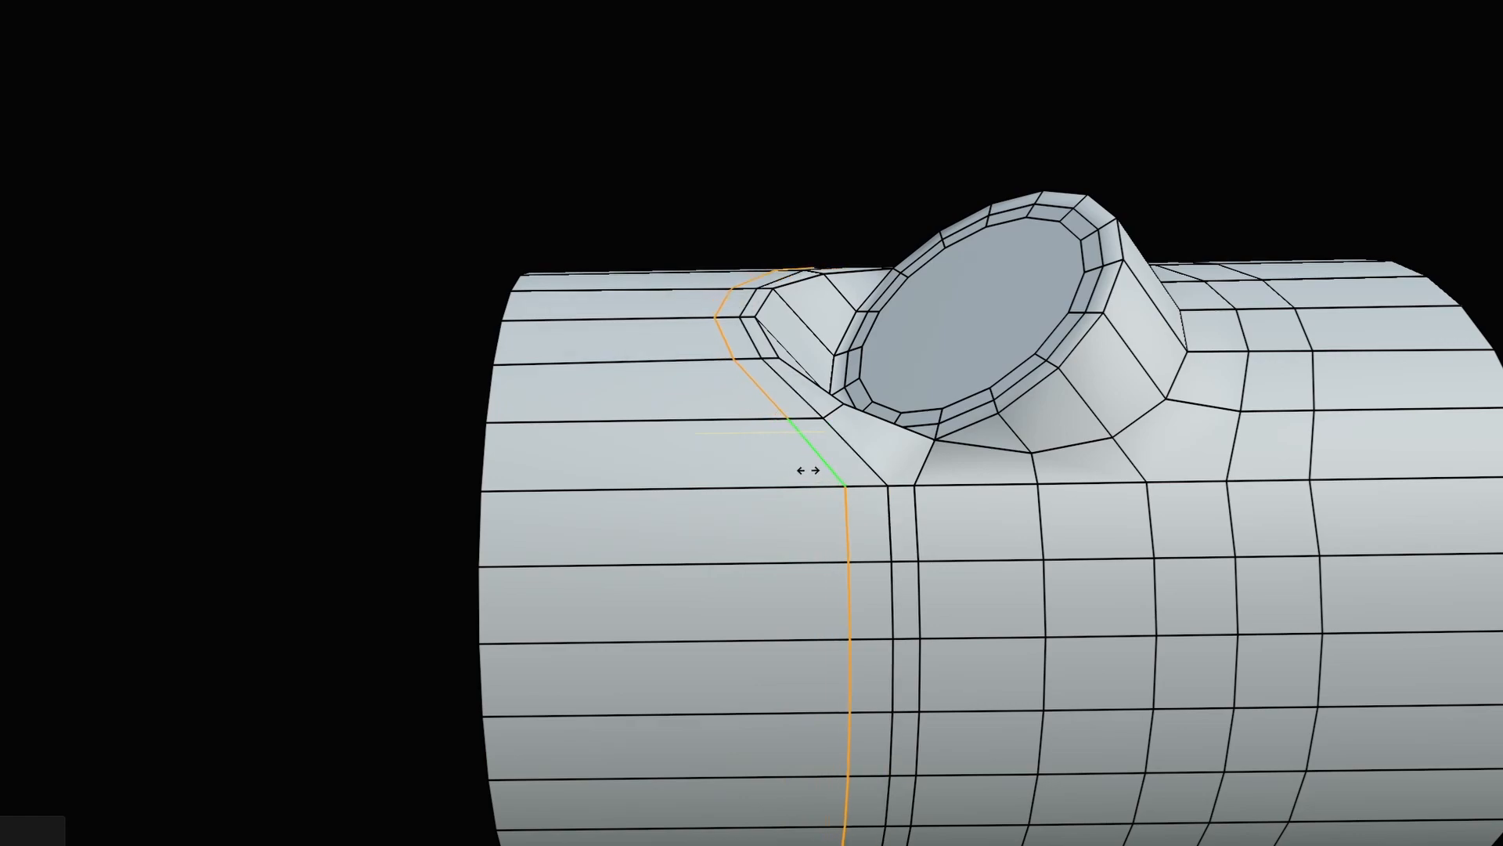
click(801, 470)
middle_drag(802, 470, 791, 209)
click(792, 209)
Orbit around the pipe to inspect the junction from below and above.
middle_drag(709, 501, 698, 564)
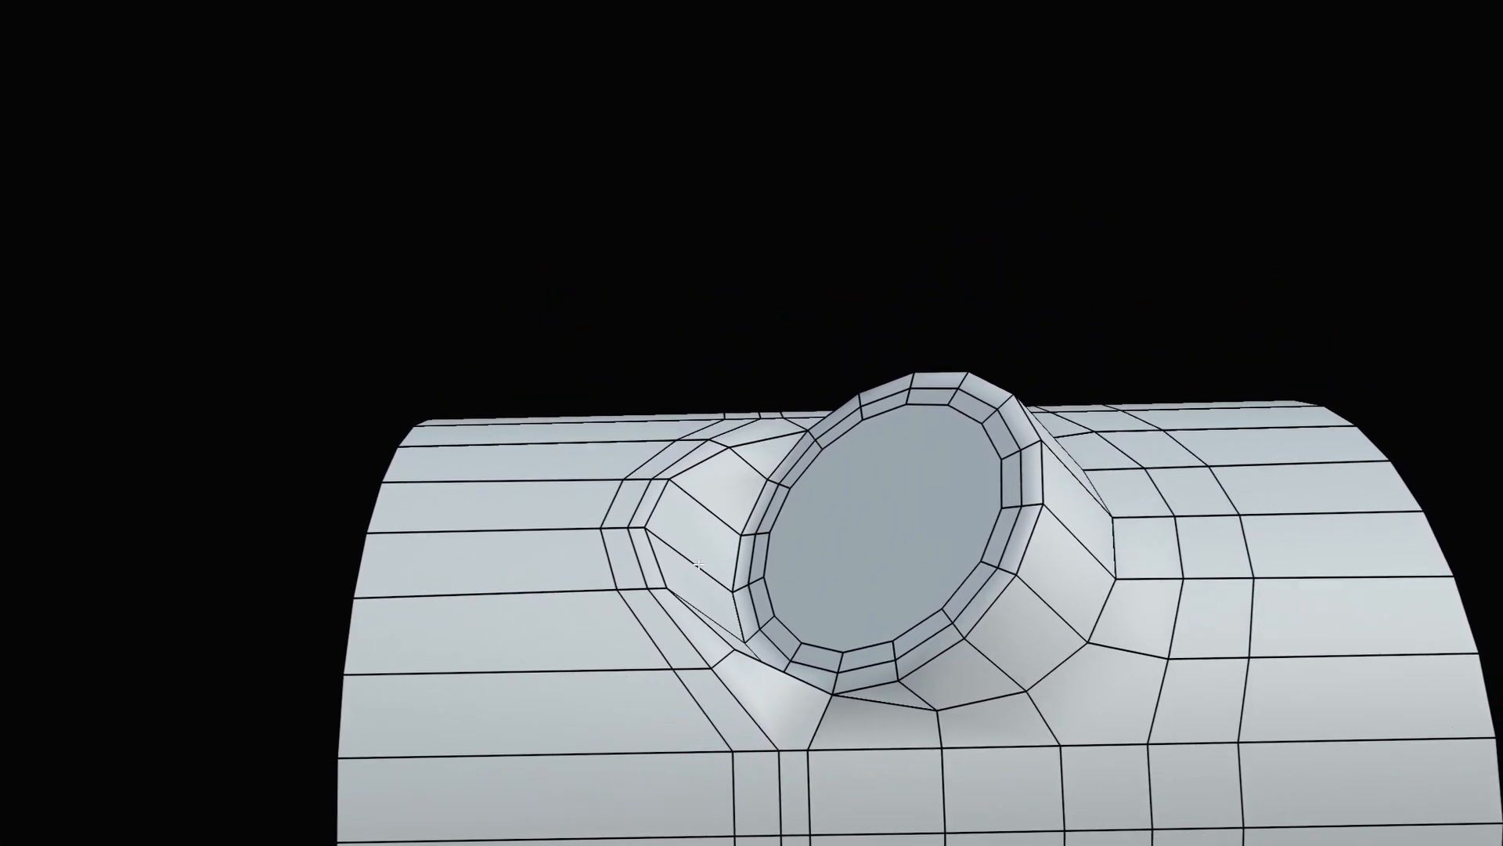
middle_drag(633, 479, 575, 450)
scroll(595, 485, up, 3)
middle_drag(626, 540, 914, 436)
middle_drag(584, 570, 626, 568)
scroll(666, 569, down, 1)
shift+middle_drag(705, 571, 740, 453)
Return to Object Mode, add a Subdivision Surface modifier and raise its viewport level.
key(Tab)
click(740, 378)
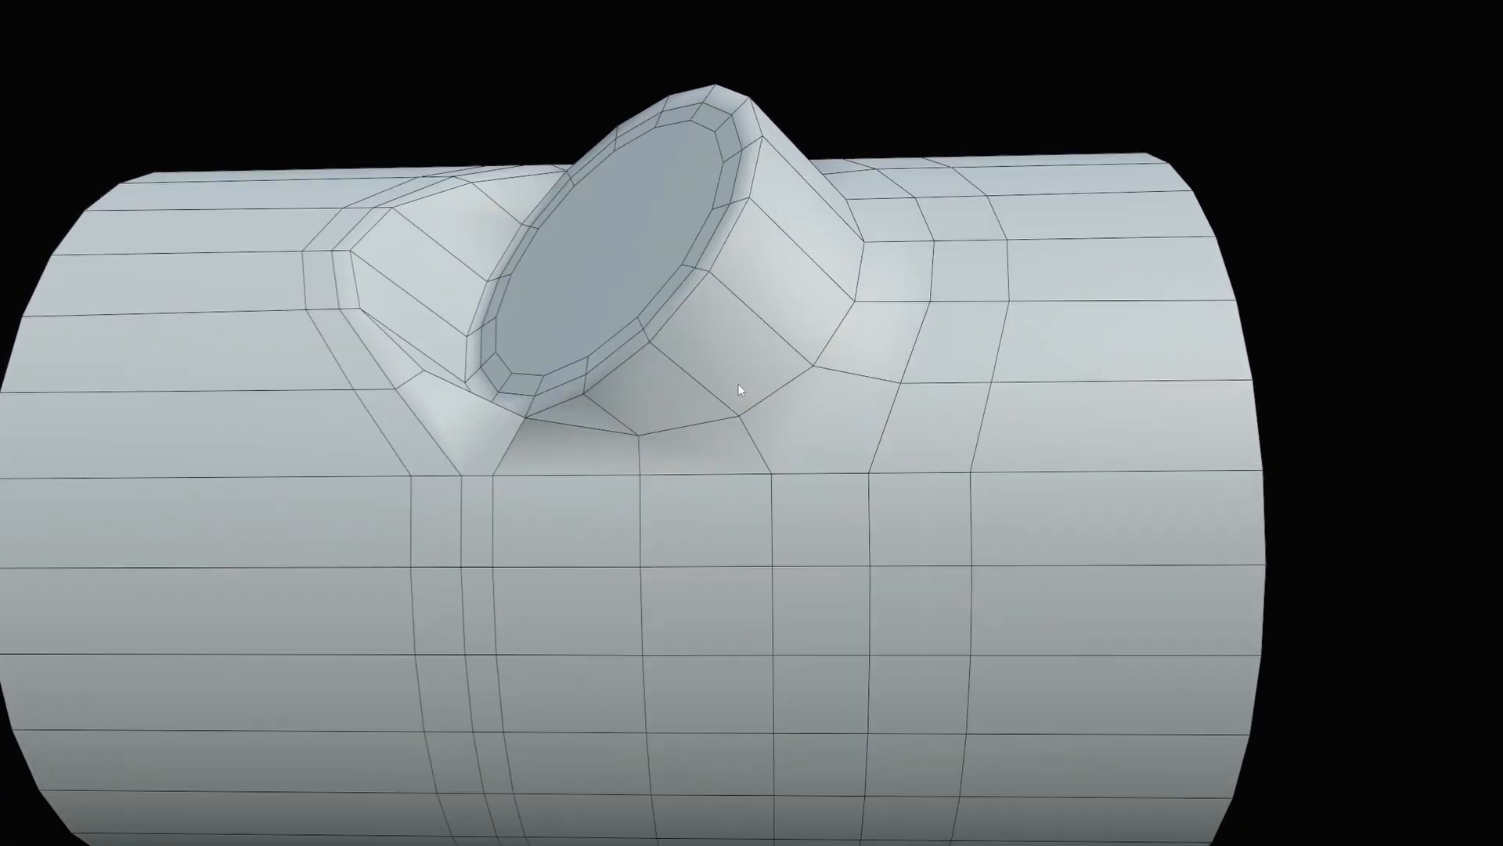
click(1502, 317)
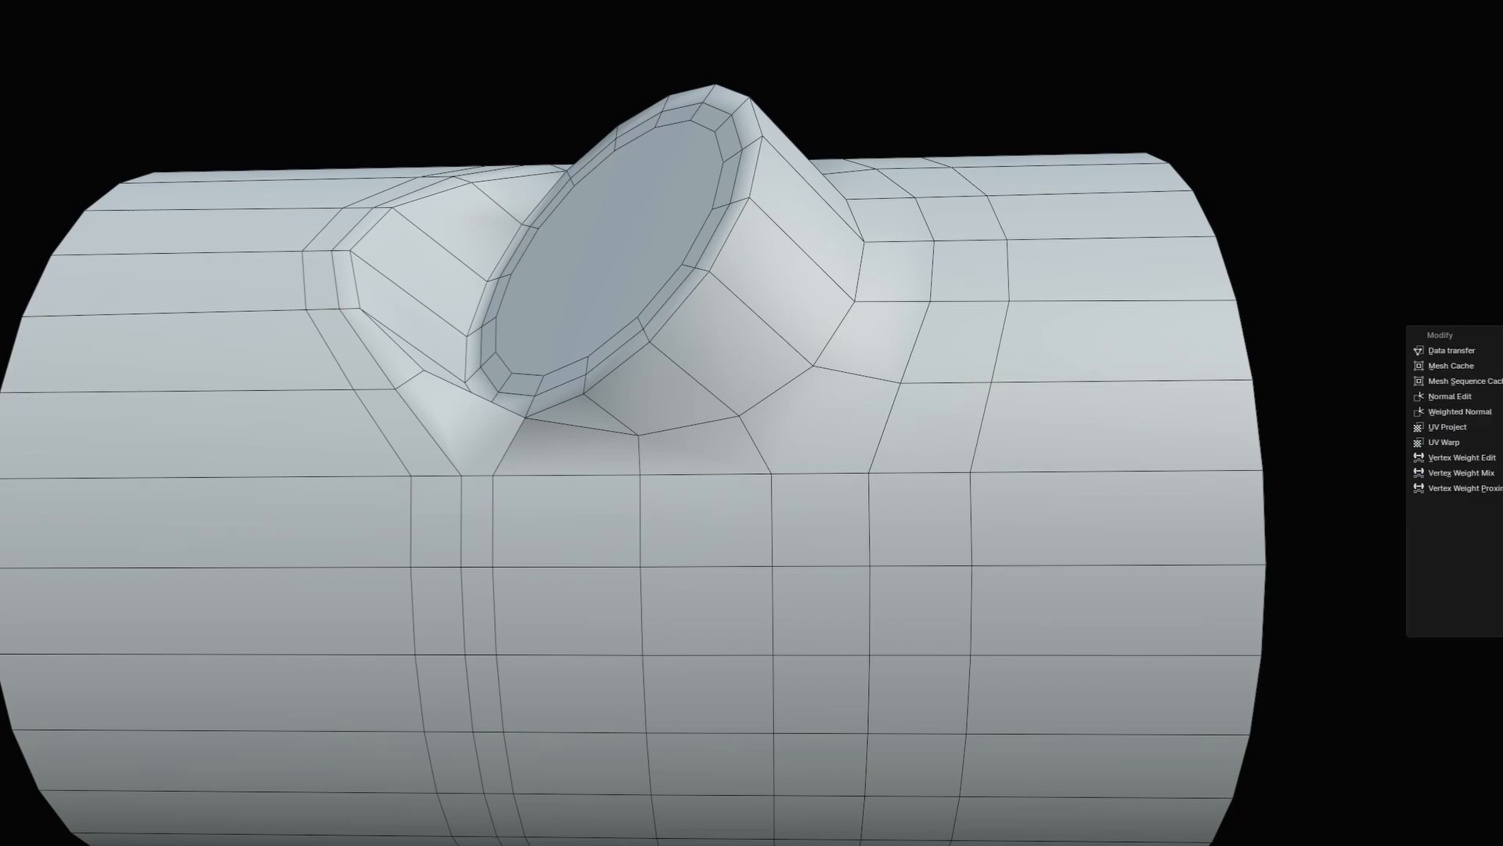
click(1502, 564)
middle_drag(1356, 454, 1354, 444)
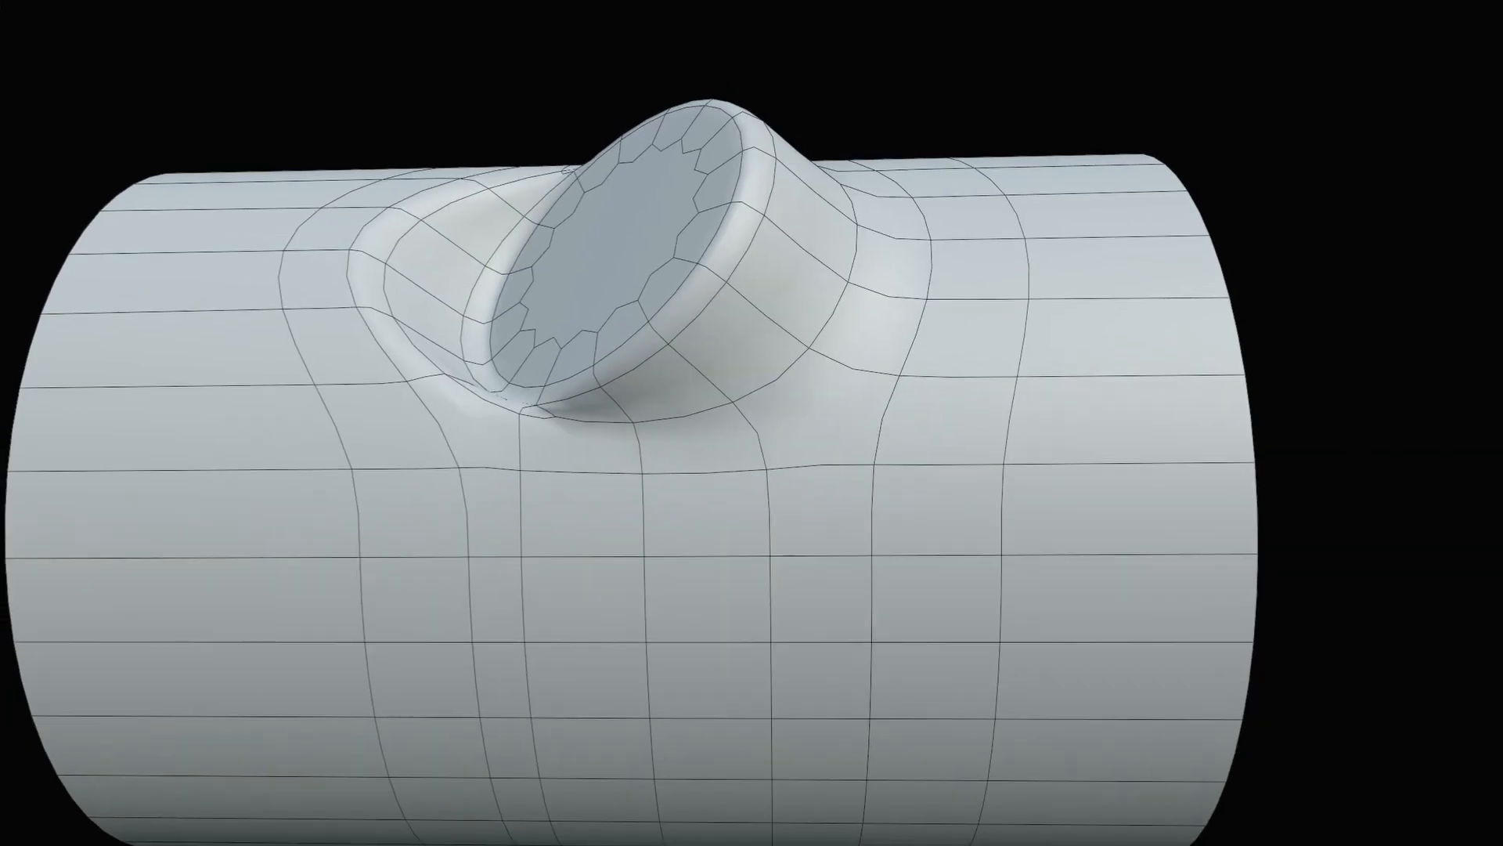
click(1502, 399)
middle_drag(1368, 354, 1395, 374)
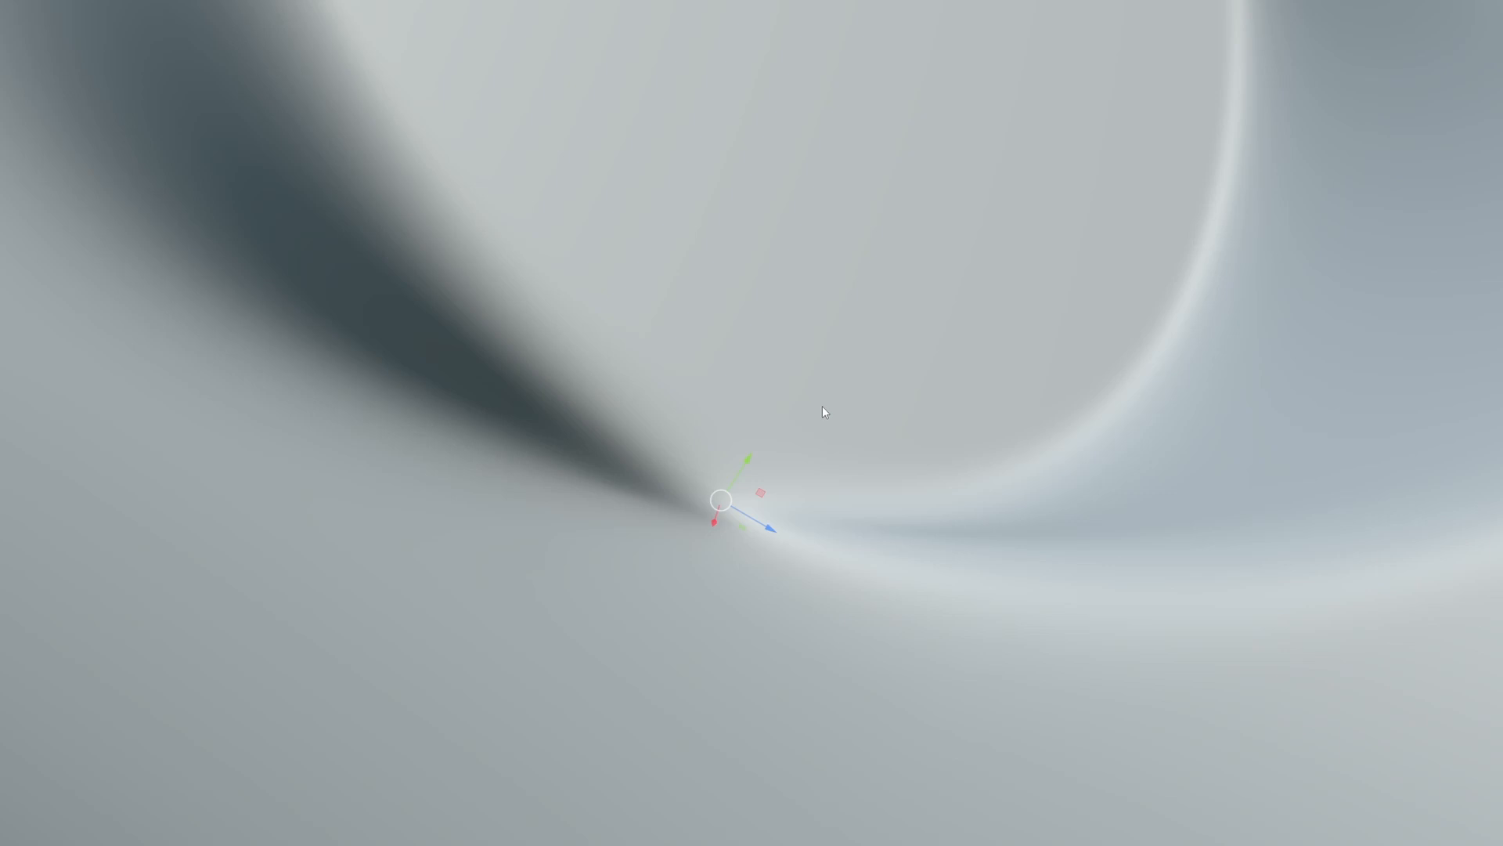
Show the wireframe, then merge the pinched corner vertices by distance with a wider merge distance.
scroll(822, 405, down, 1)
key(shift+alt+z)
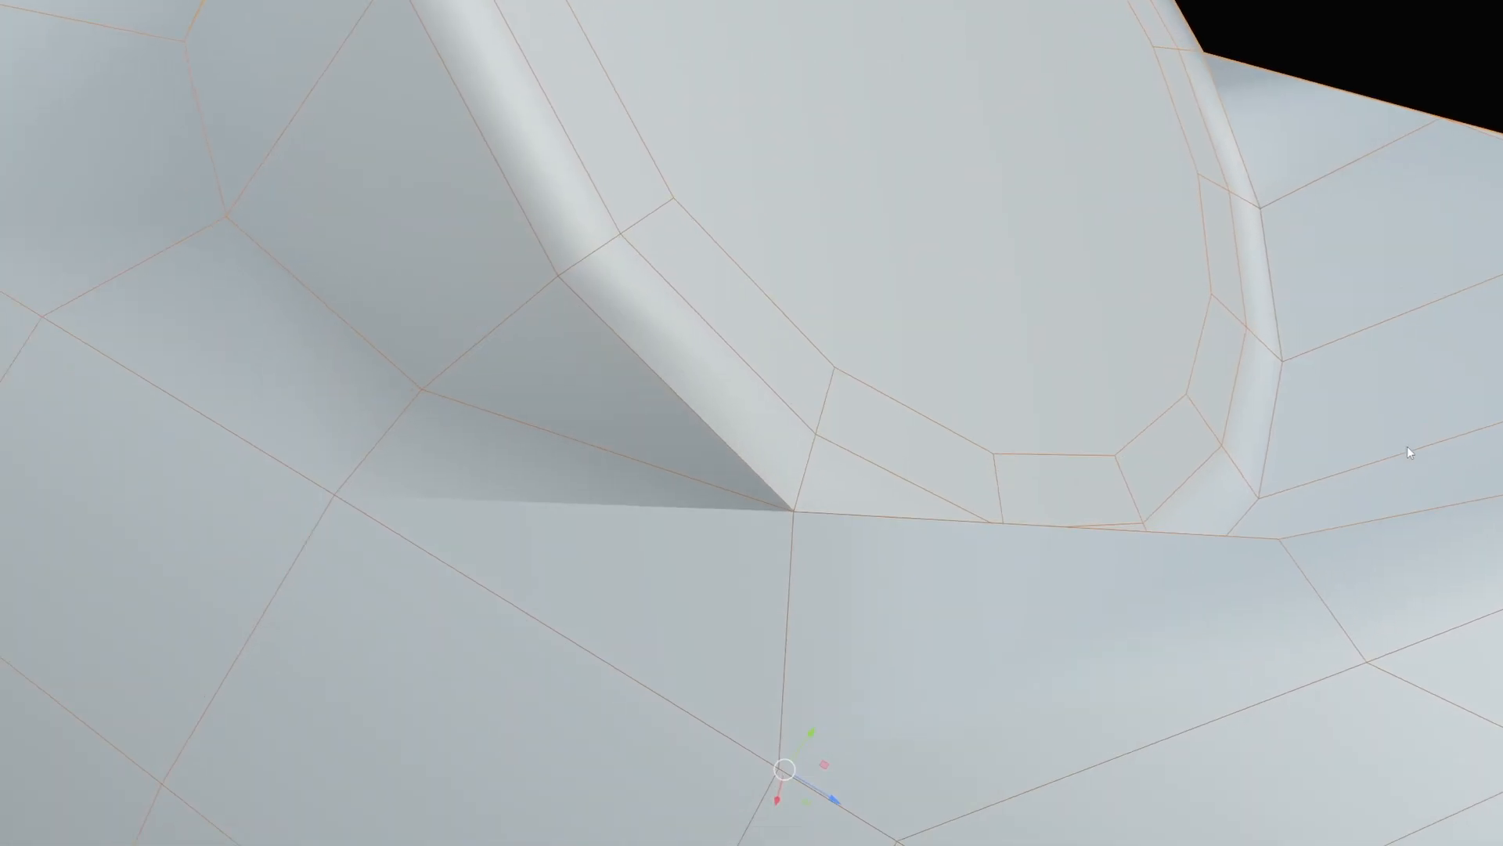
key(Tab)
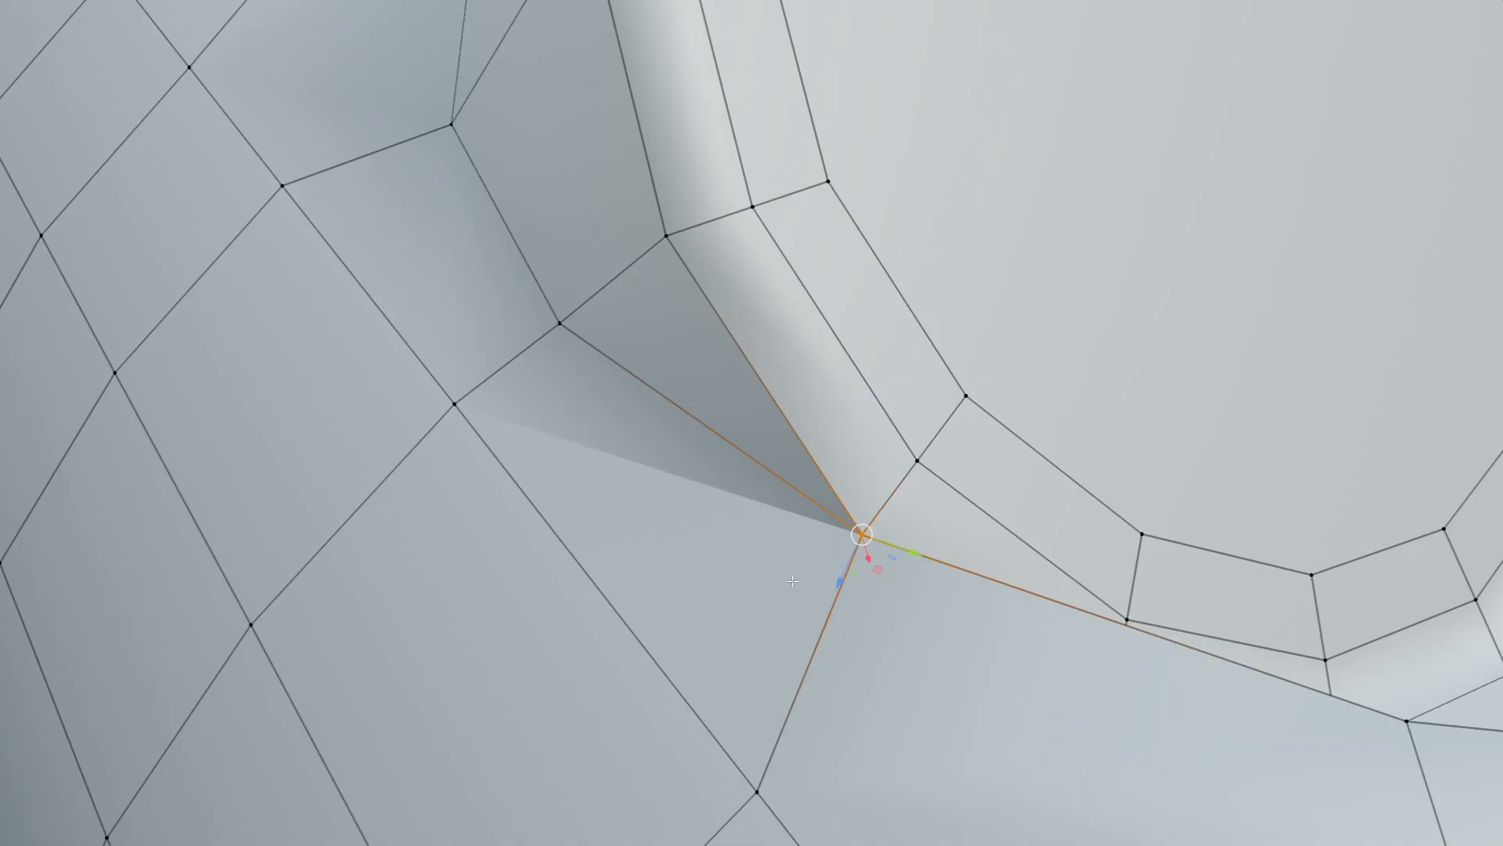
middle_drag(792, 581, 798, 550)
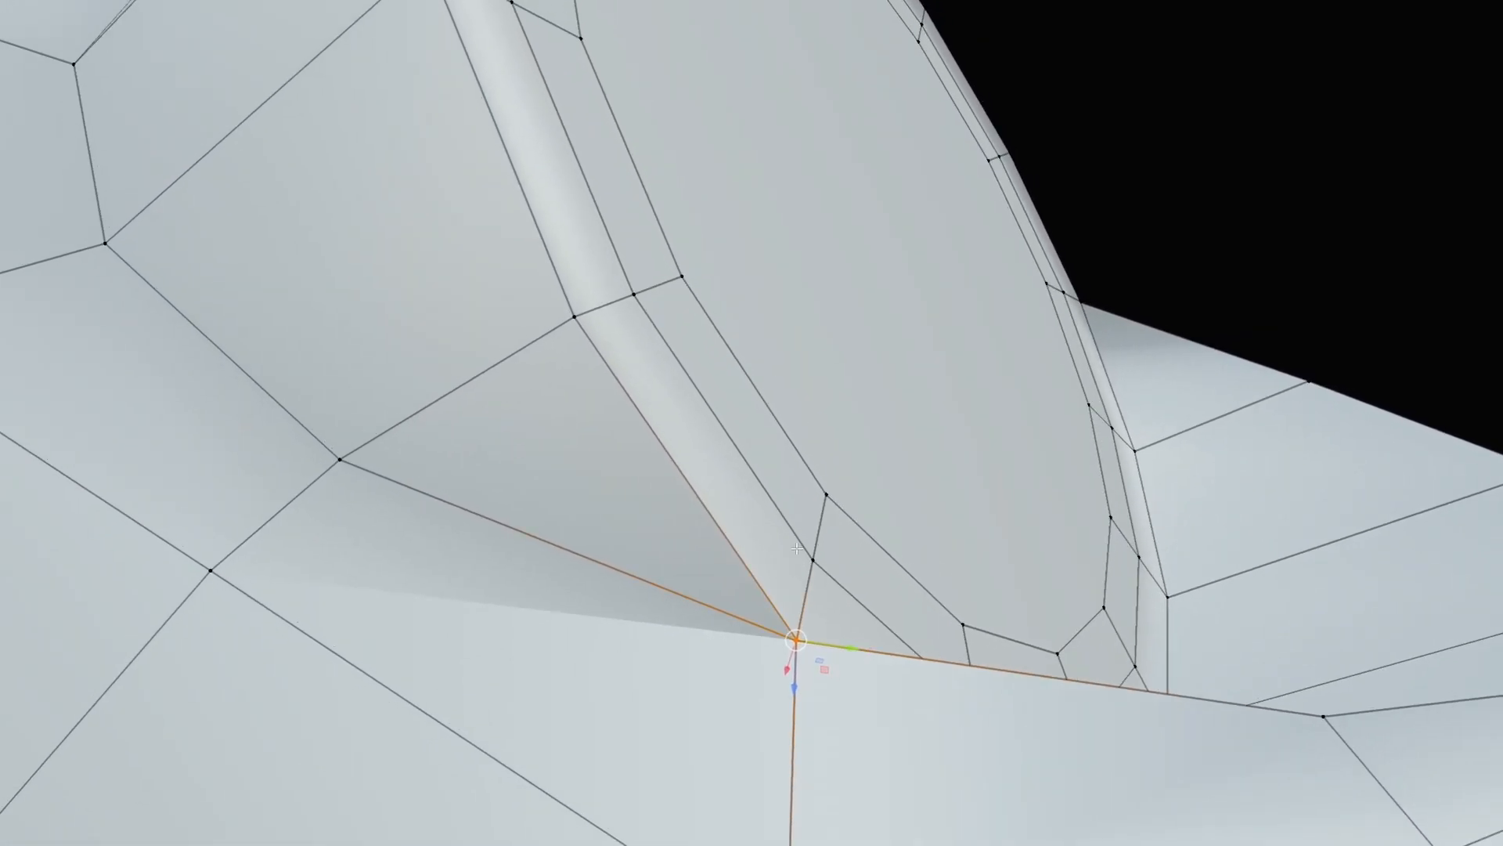
right_click(796, 548)
click(761, 624)
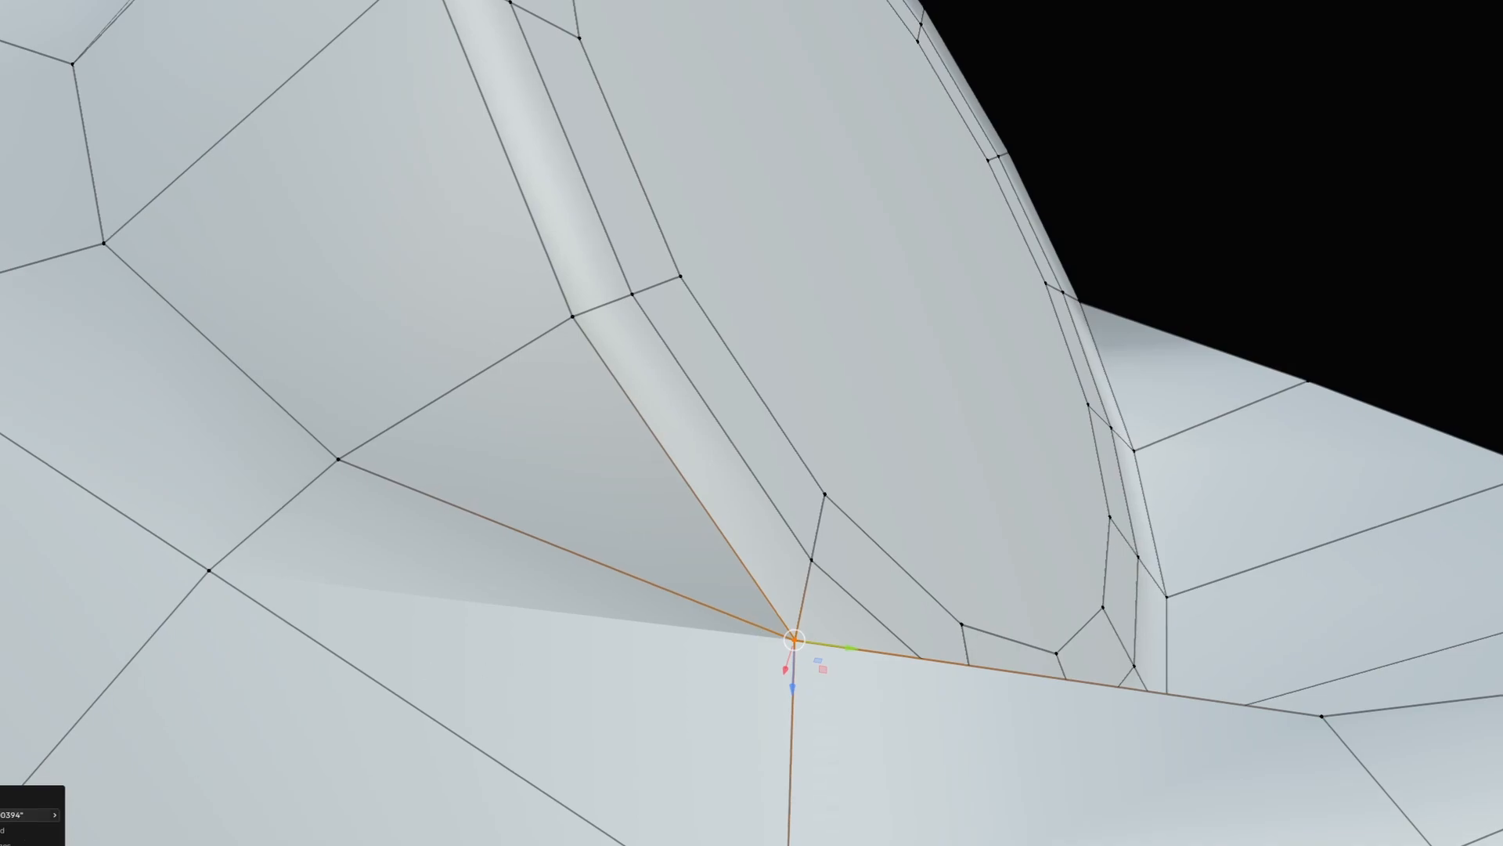
drag(6, 815, 30, 815)
Merge the pinched vertices at the other corner, then check the mirrored hole on the opposite side.
middle_drag(1206, 477, 704, 501)
click(700, 502)
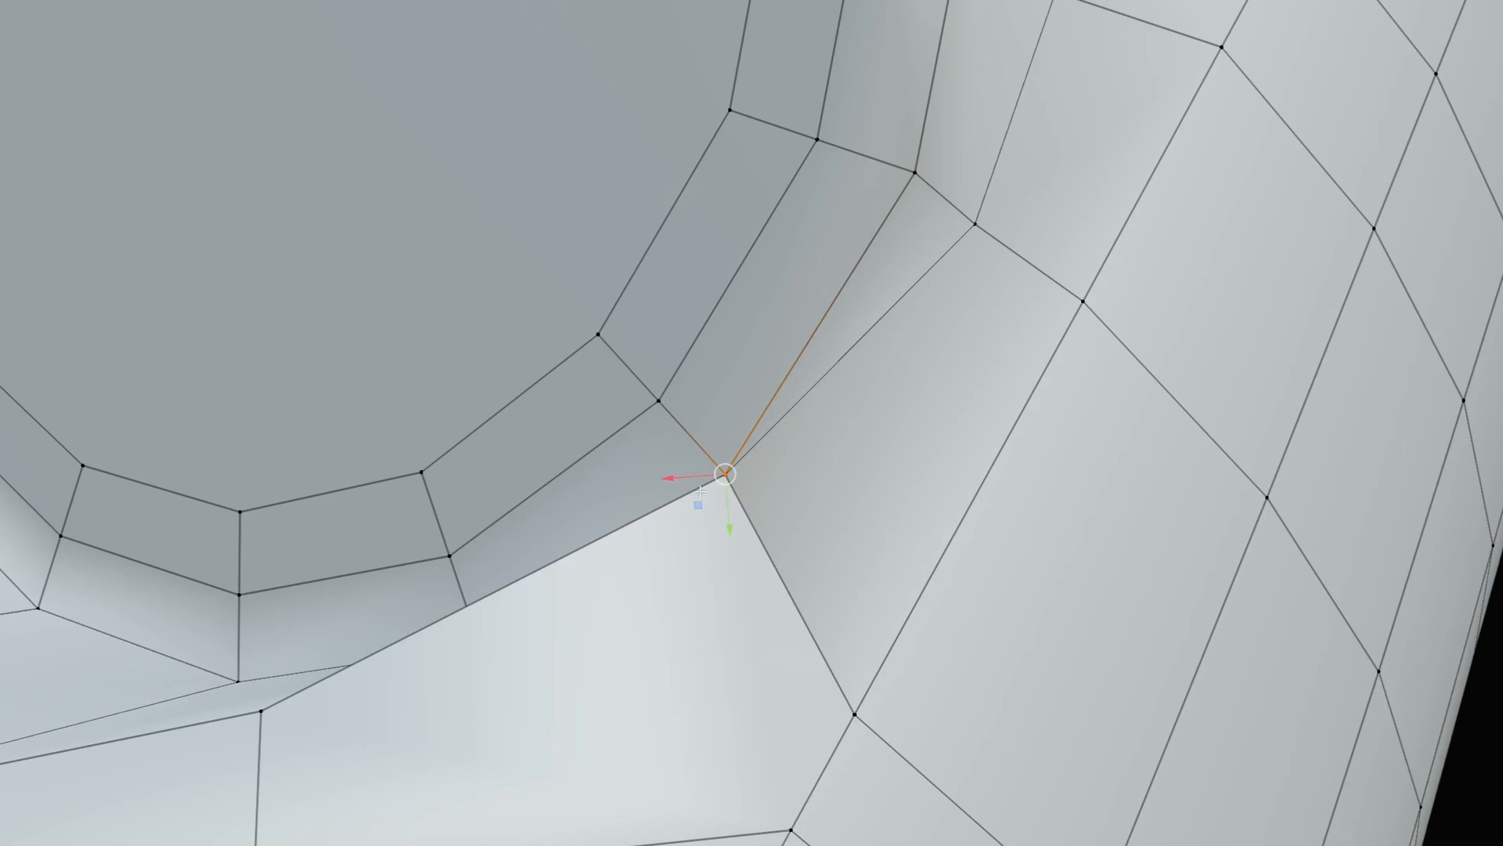
right_click(699, 491)
click(700, 490)
scroll(759, 493, down, 2)
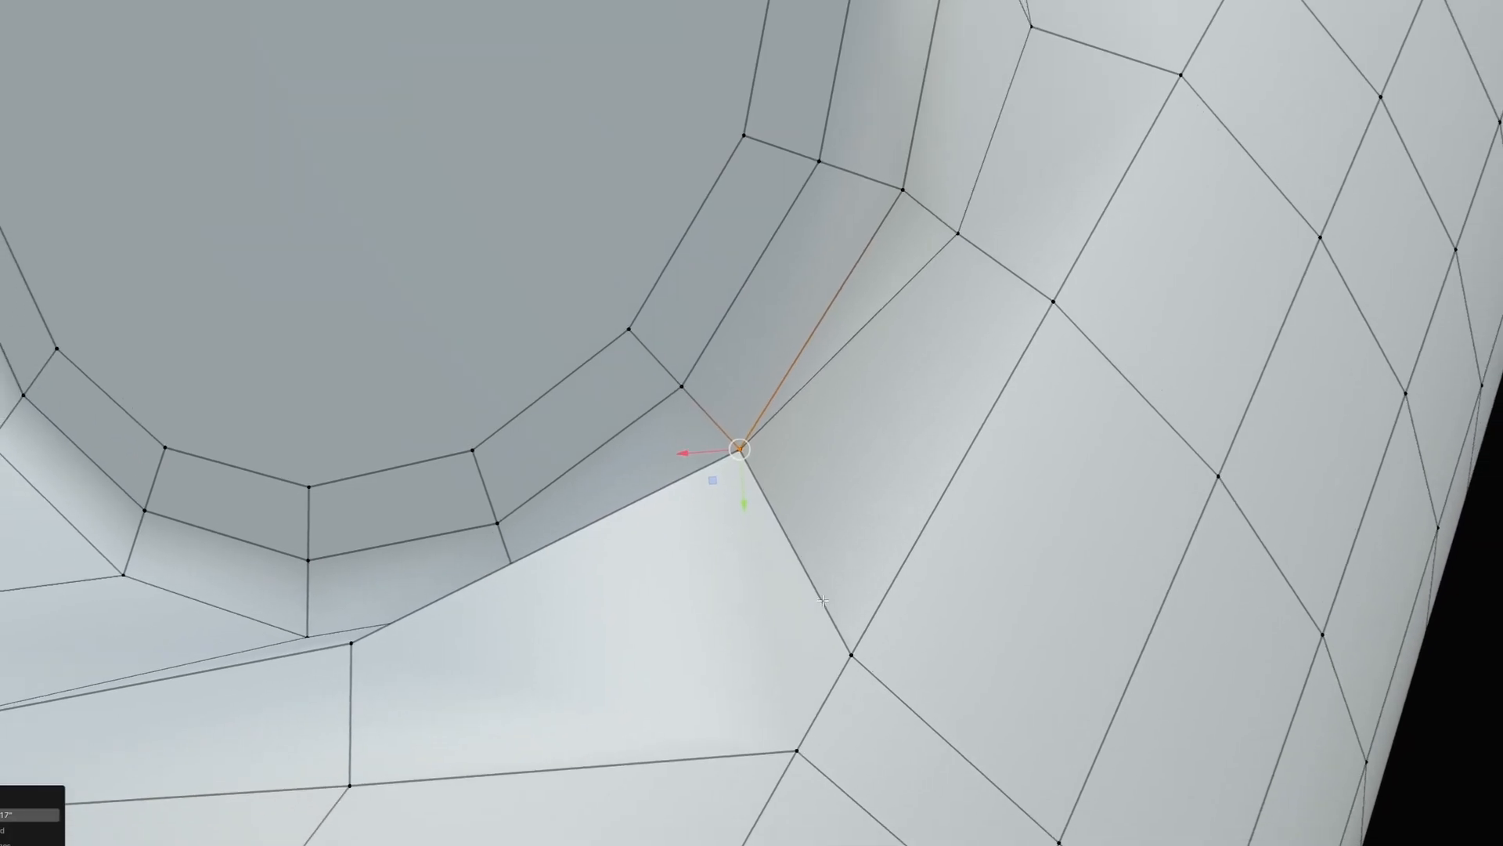
shift+middle_drag(679, 493, 795, 559)
middle_drag(454, 690, 927, 537)
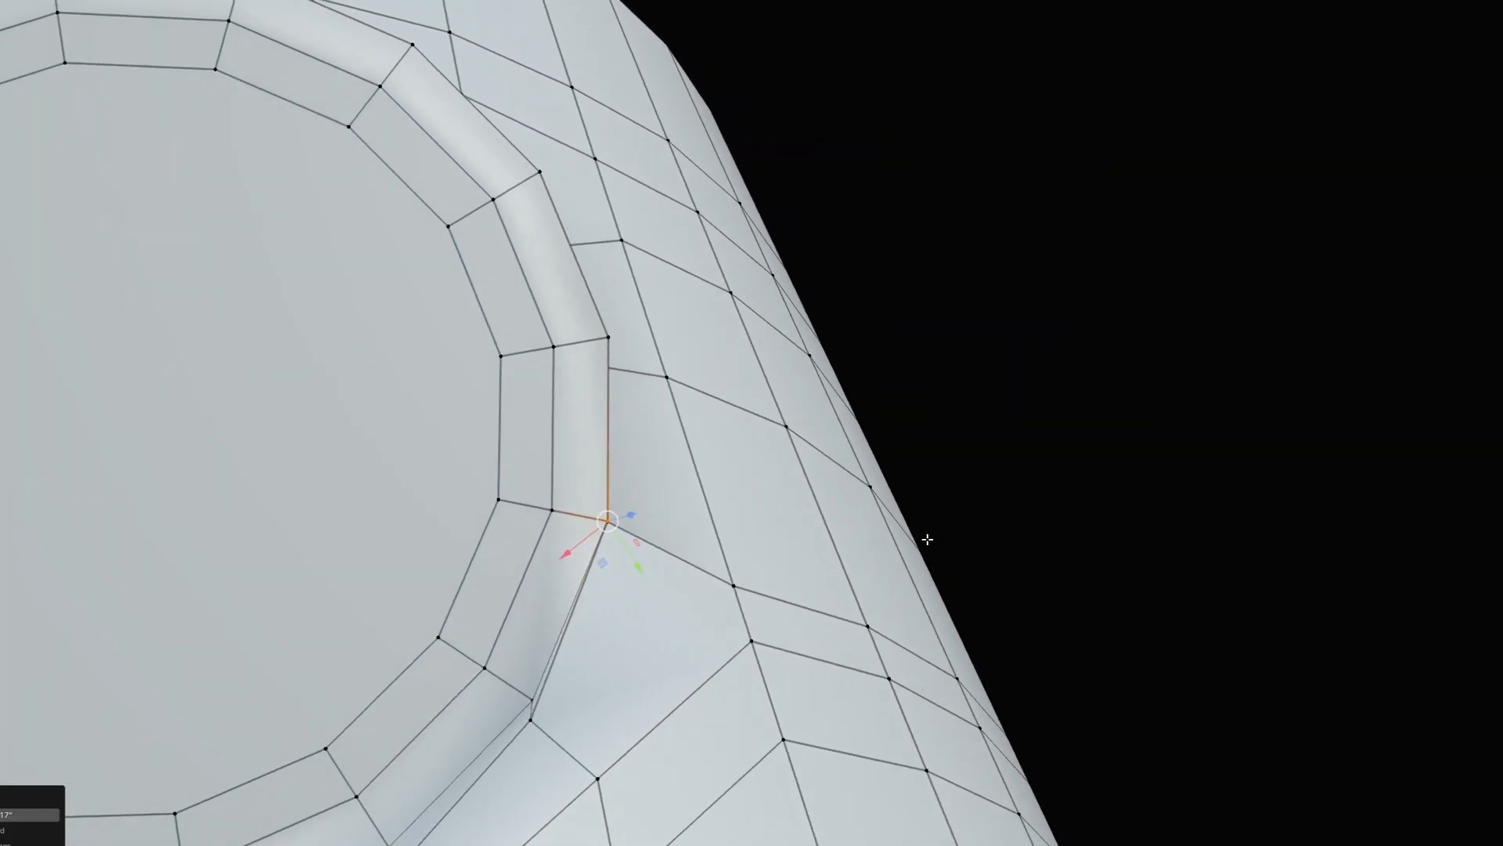
middle_drag(689, 541, 923, 528)
key(Tab)
Back in Object Mode, set the subdivision preview to level 3 and zoom to the disc's lower edge.
click(913, 446)
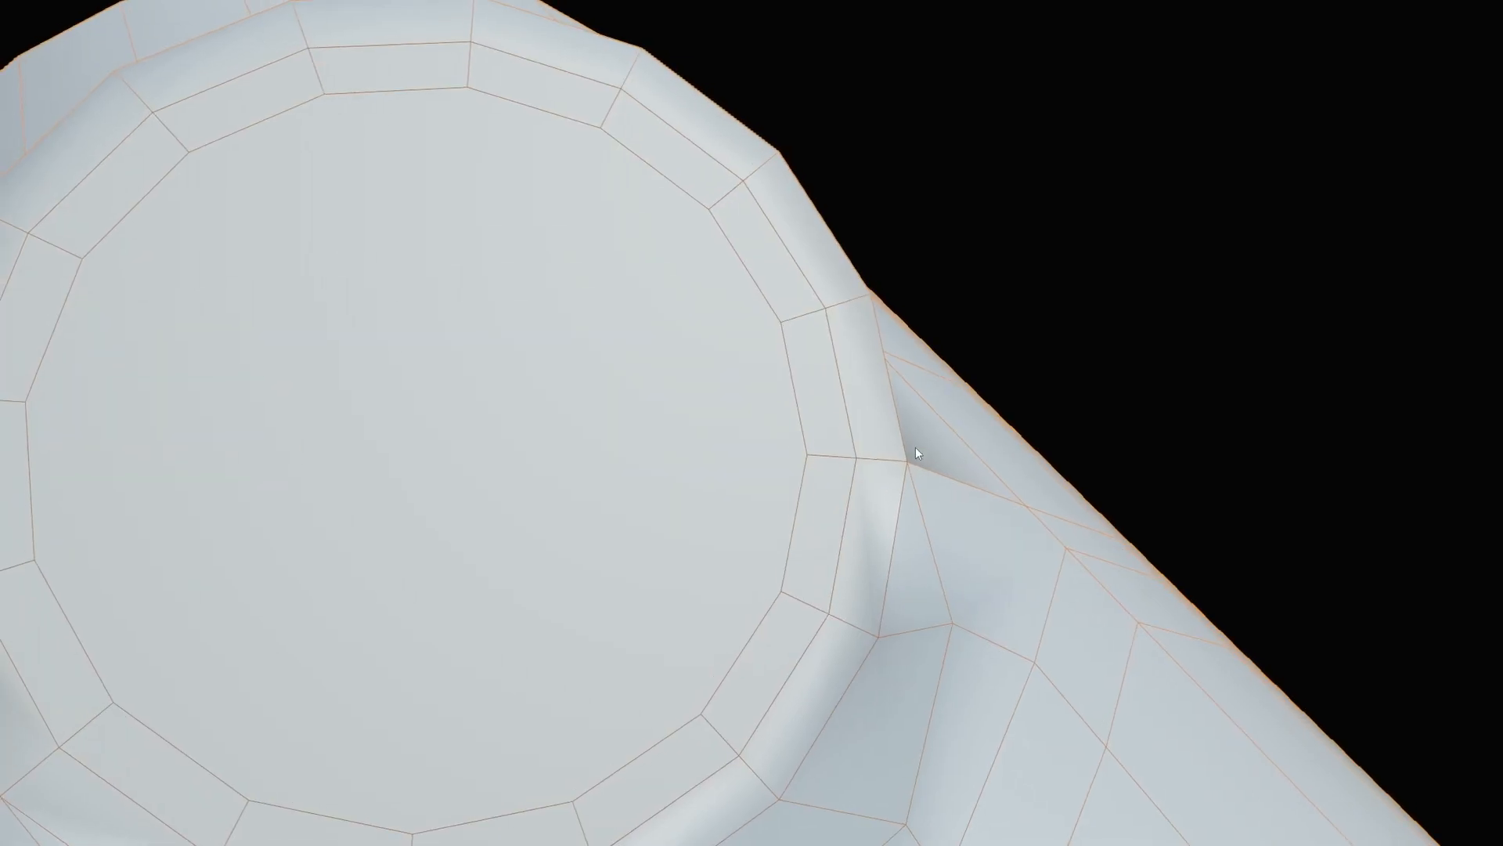
key(ctrl+3)
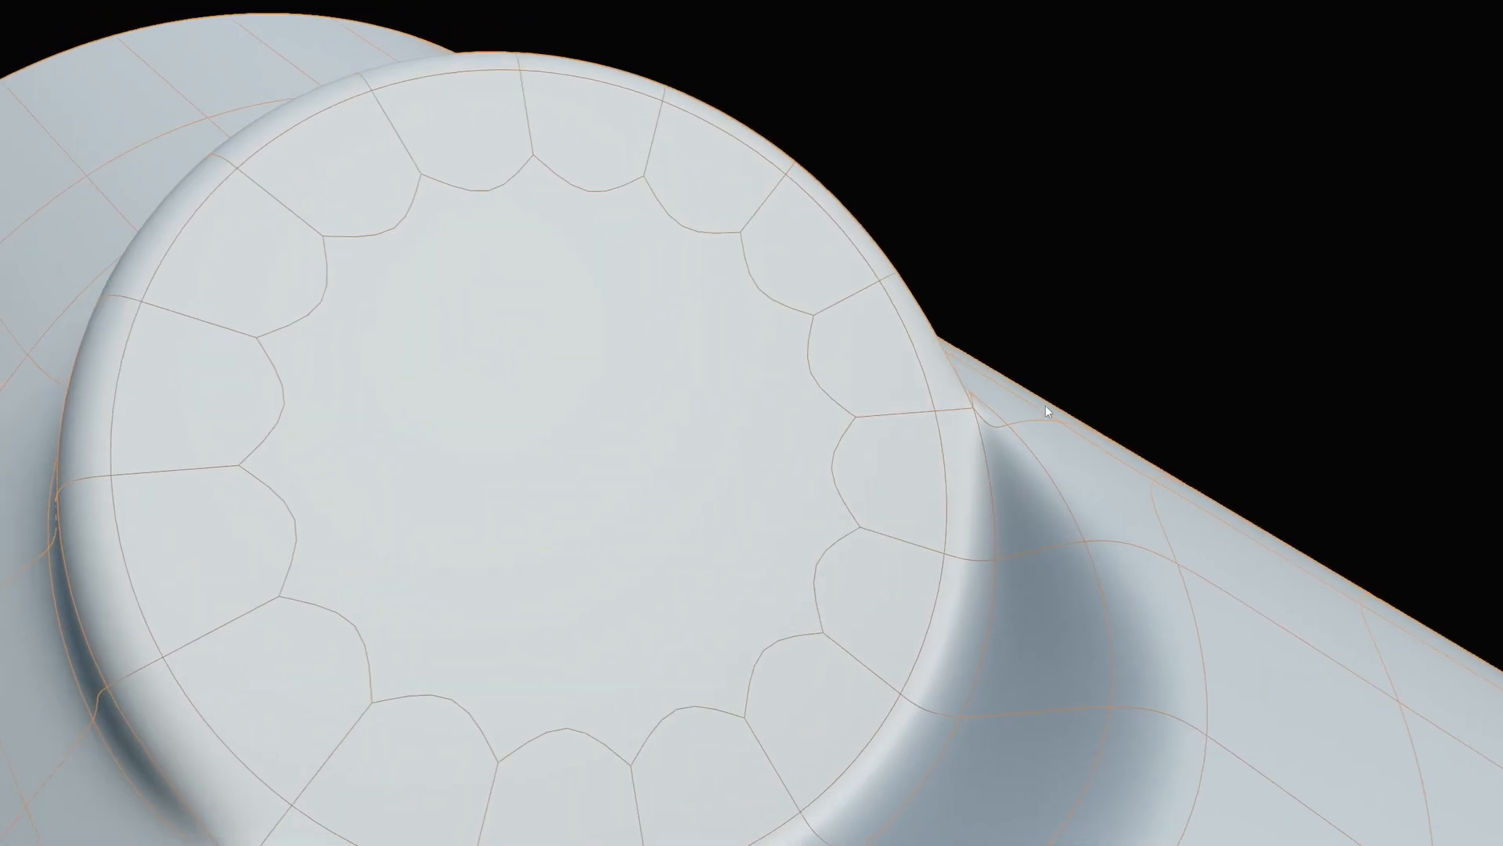
middle_drag(1046, 405, 929, 490)
scroll(645, 694, up, 1)
middle_drag(645, 694, 764, 465)
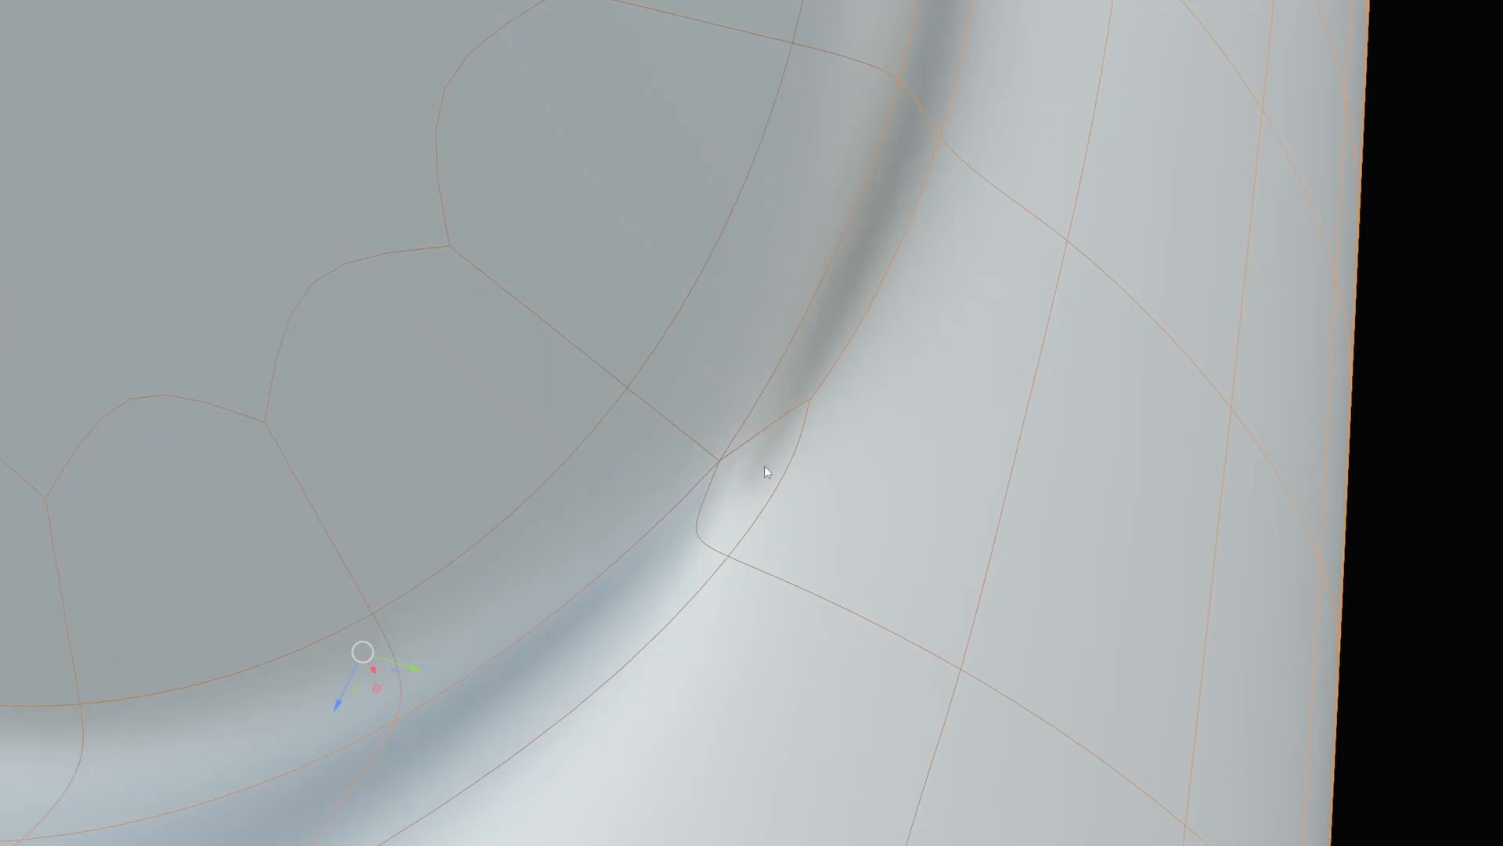
Select the junction's corner vertex and collapse its edges and faces.
key(Tab)
click(754, 456)
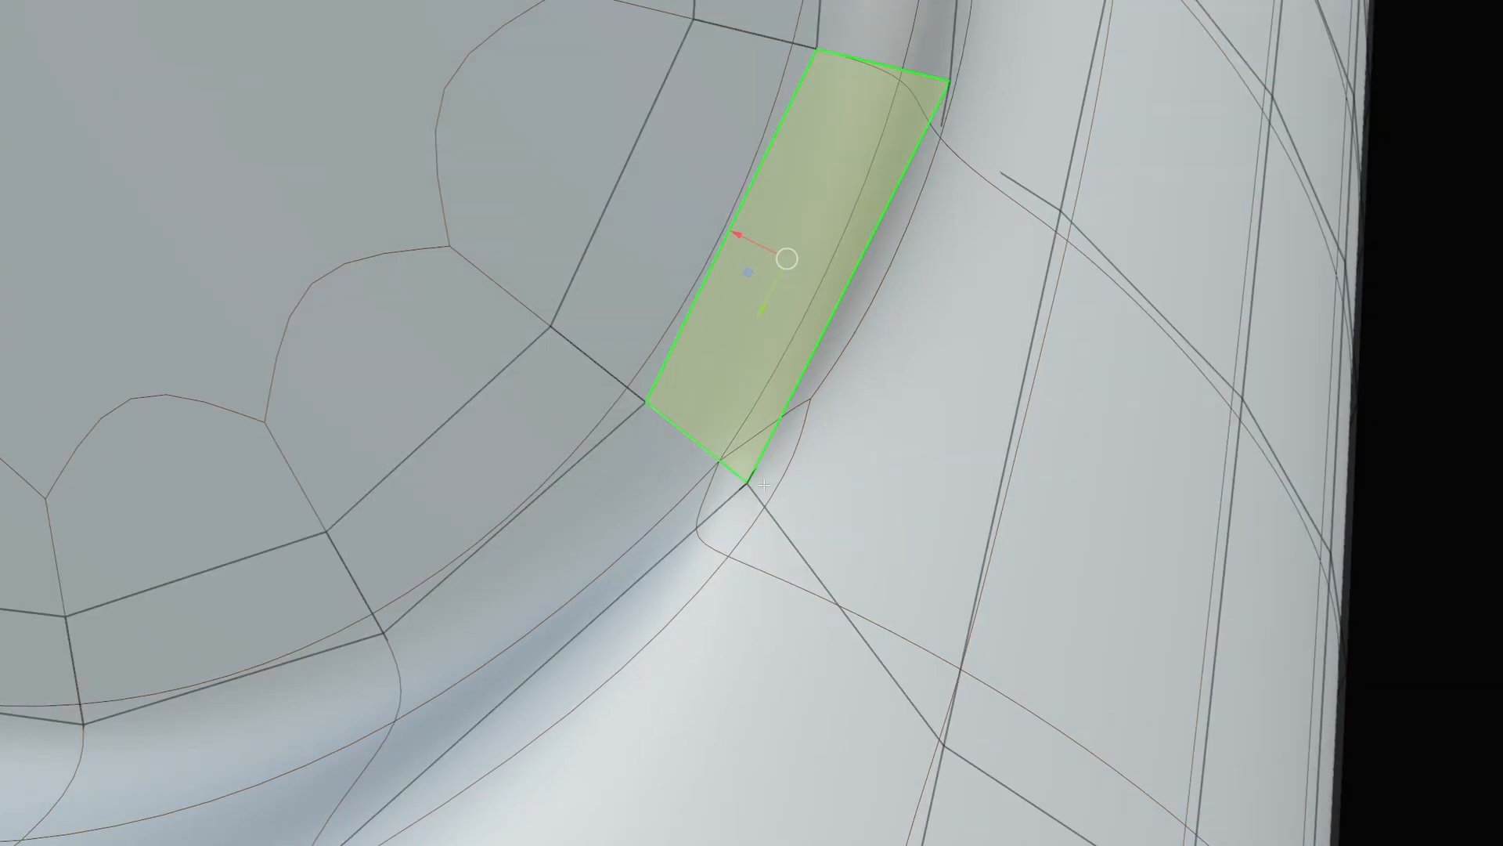
click(748, 507)
key(1)
click(752, 481)
middle_drag(751, 481, 725, 494)
key(x)
click(709, 608)
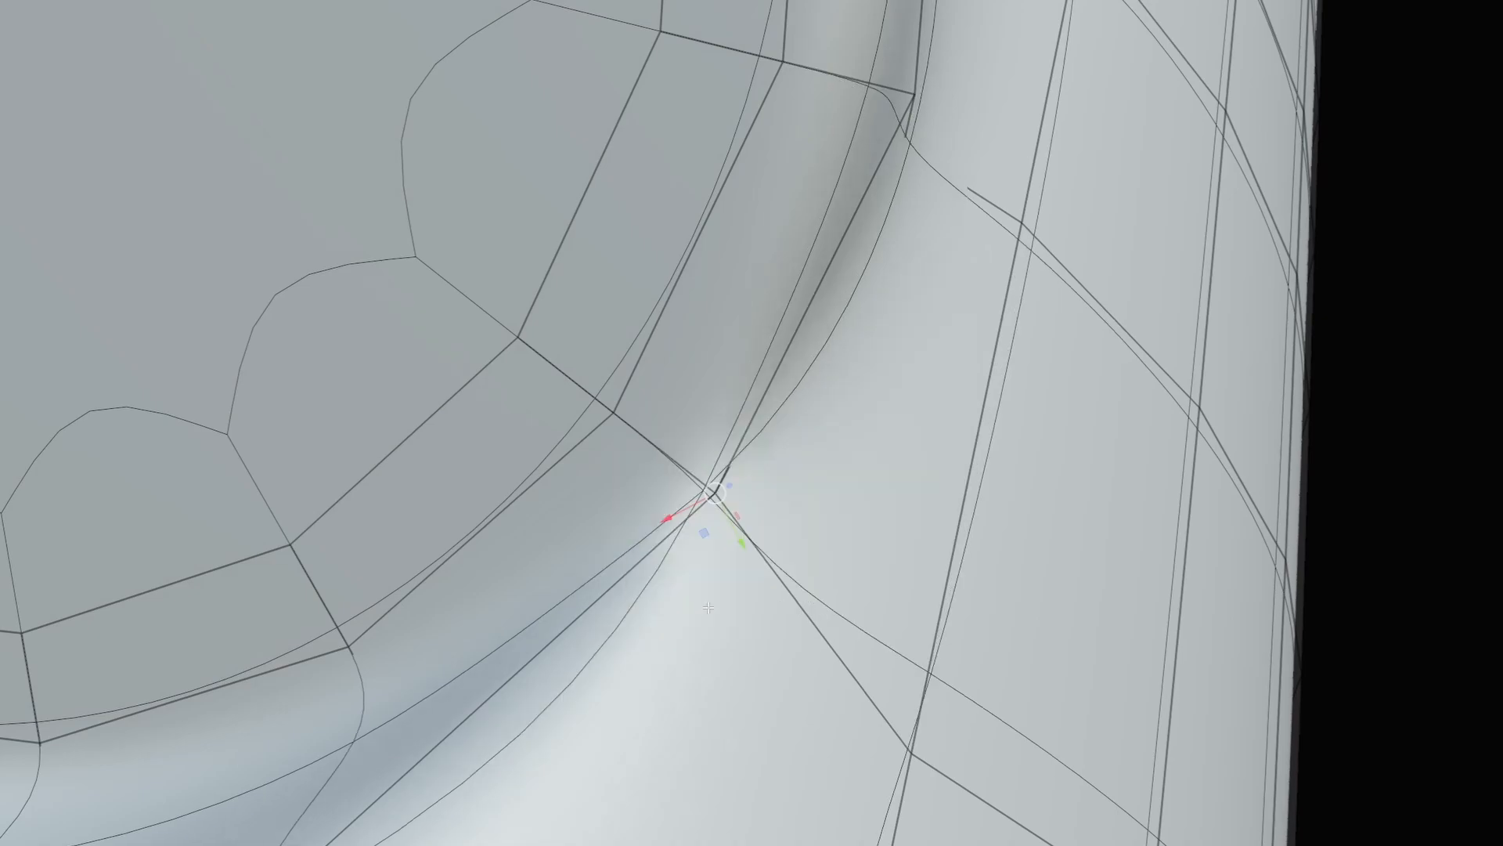
Return to Object Mode and orbit around the collapsed corner to inspect it.
key(Tab)
click(717, 431)
scroll(797, 423, down, 4)
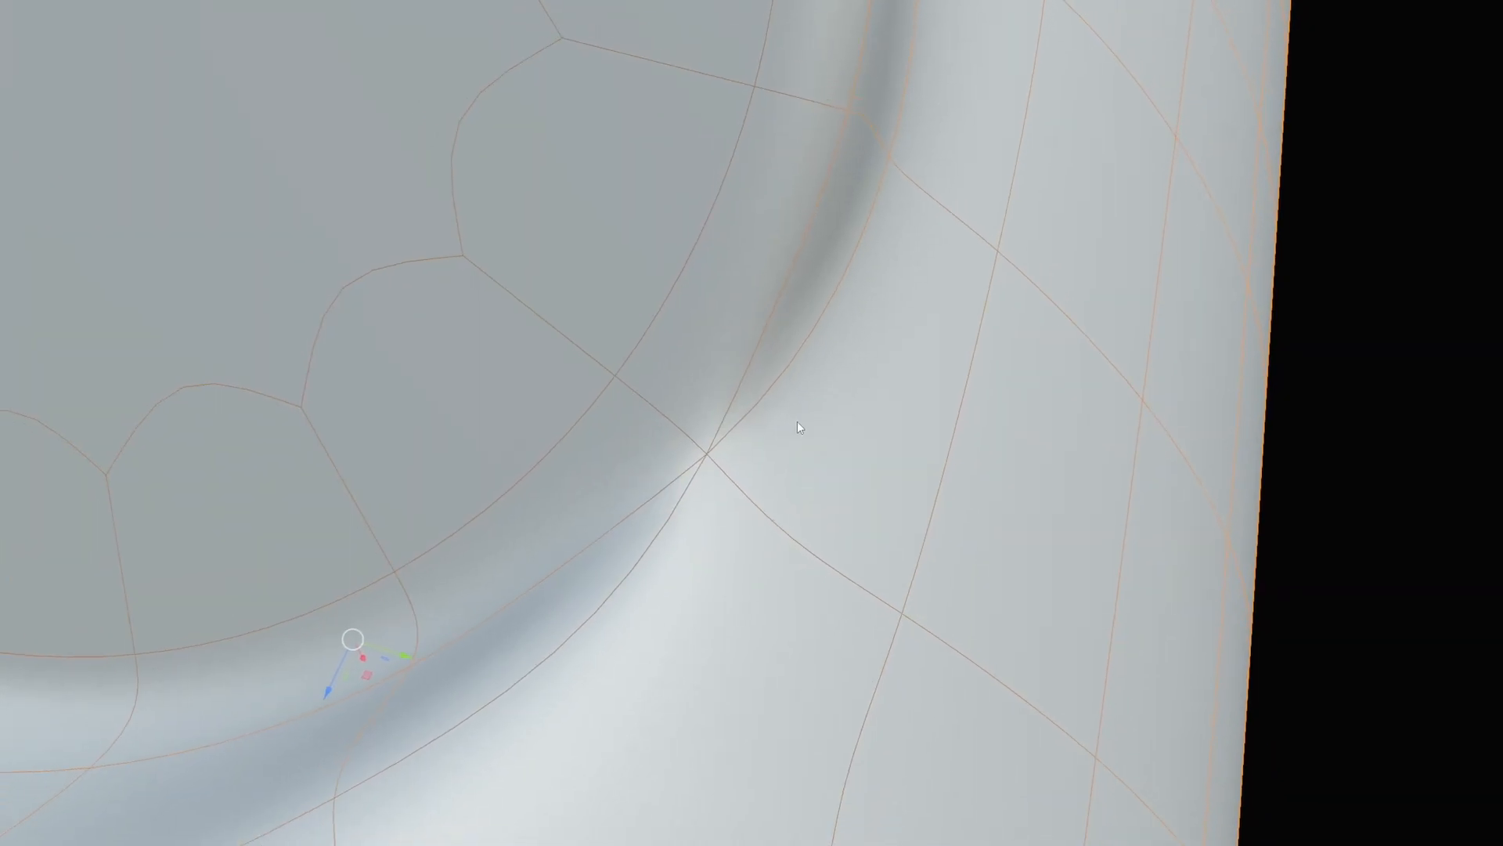
scroll(641, 417, down, 3)
middle_drag(641, 417, 700, 418)
scroll(565, 497, up, 2)
scroll(605, 482, up, 3)
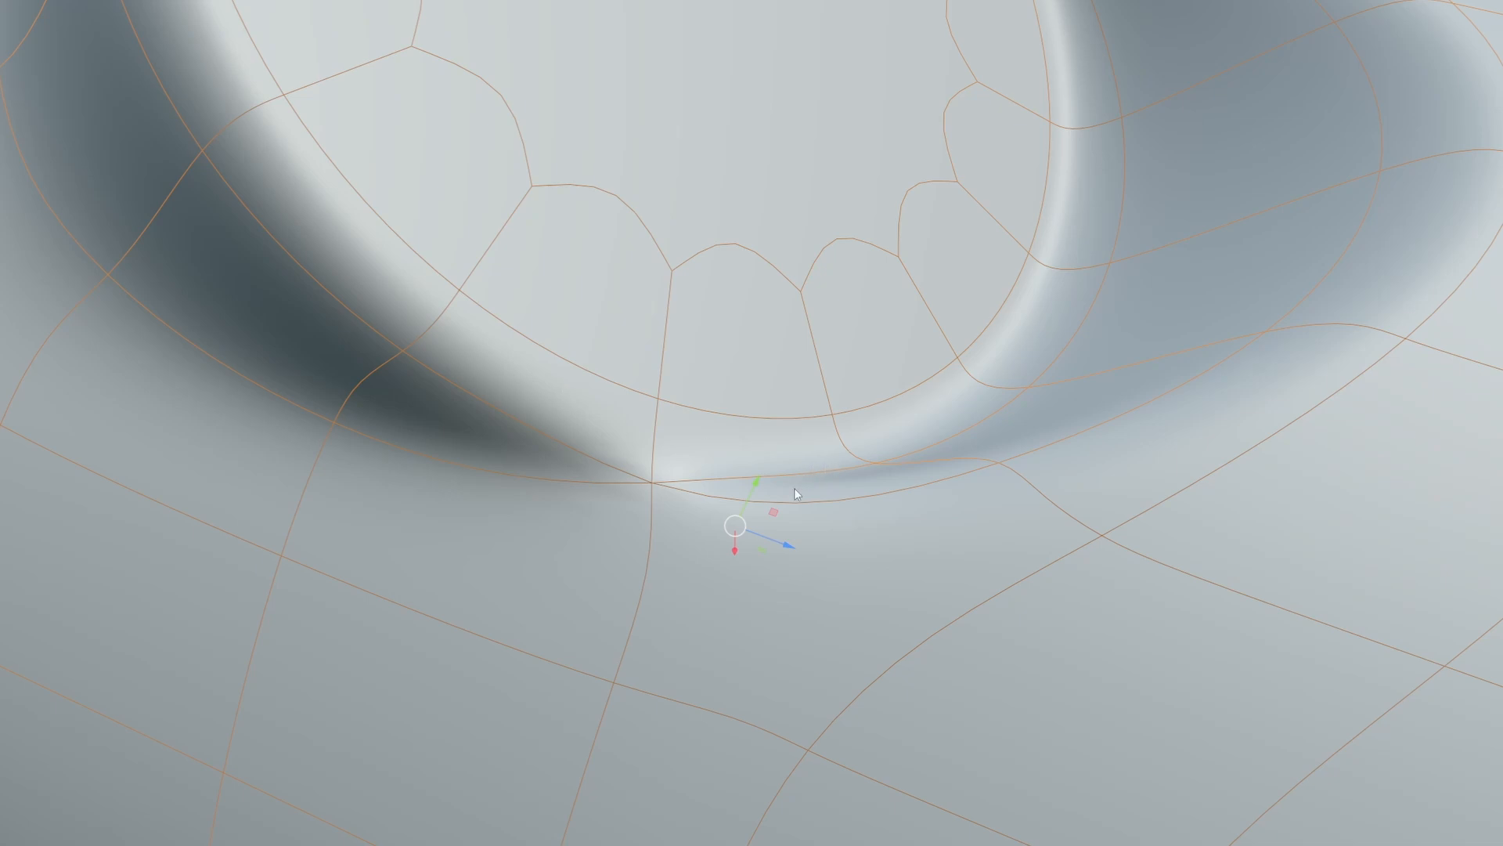
middle_drag(794, 487, 699, 364)
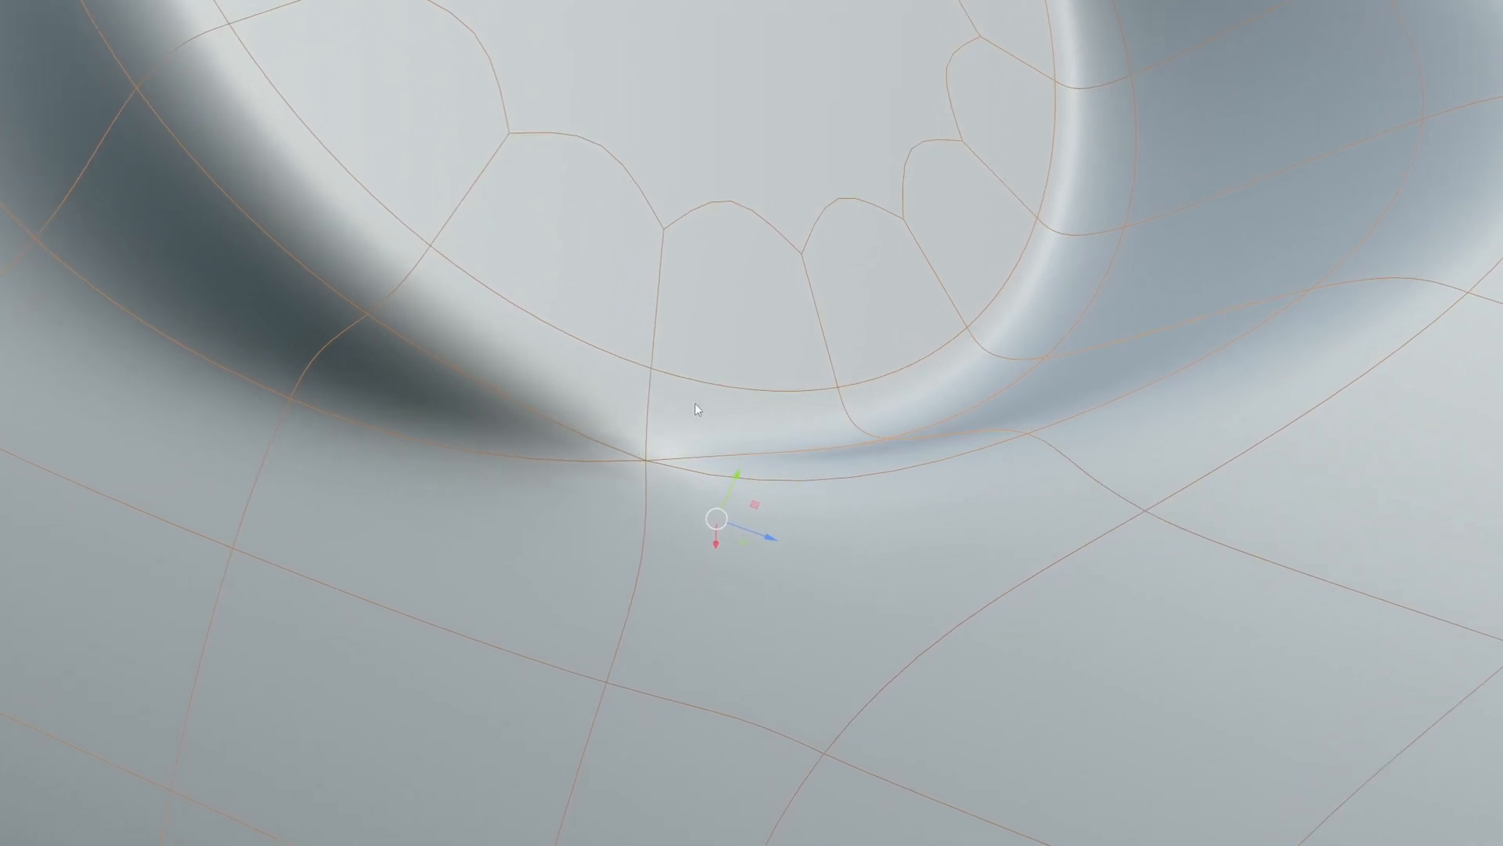
scroll(694, 403, down, 3)
Turn the subdivision preview off to inspect the cage, then restore it at level 2.
key(Tab)
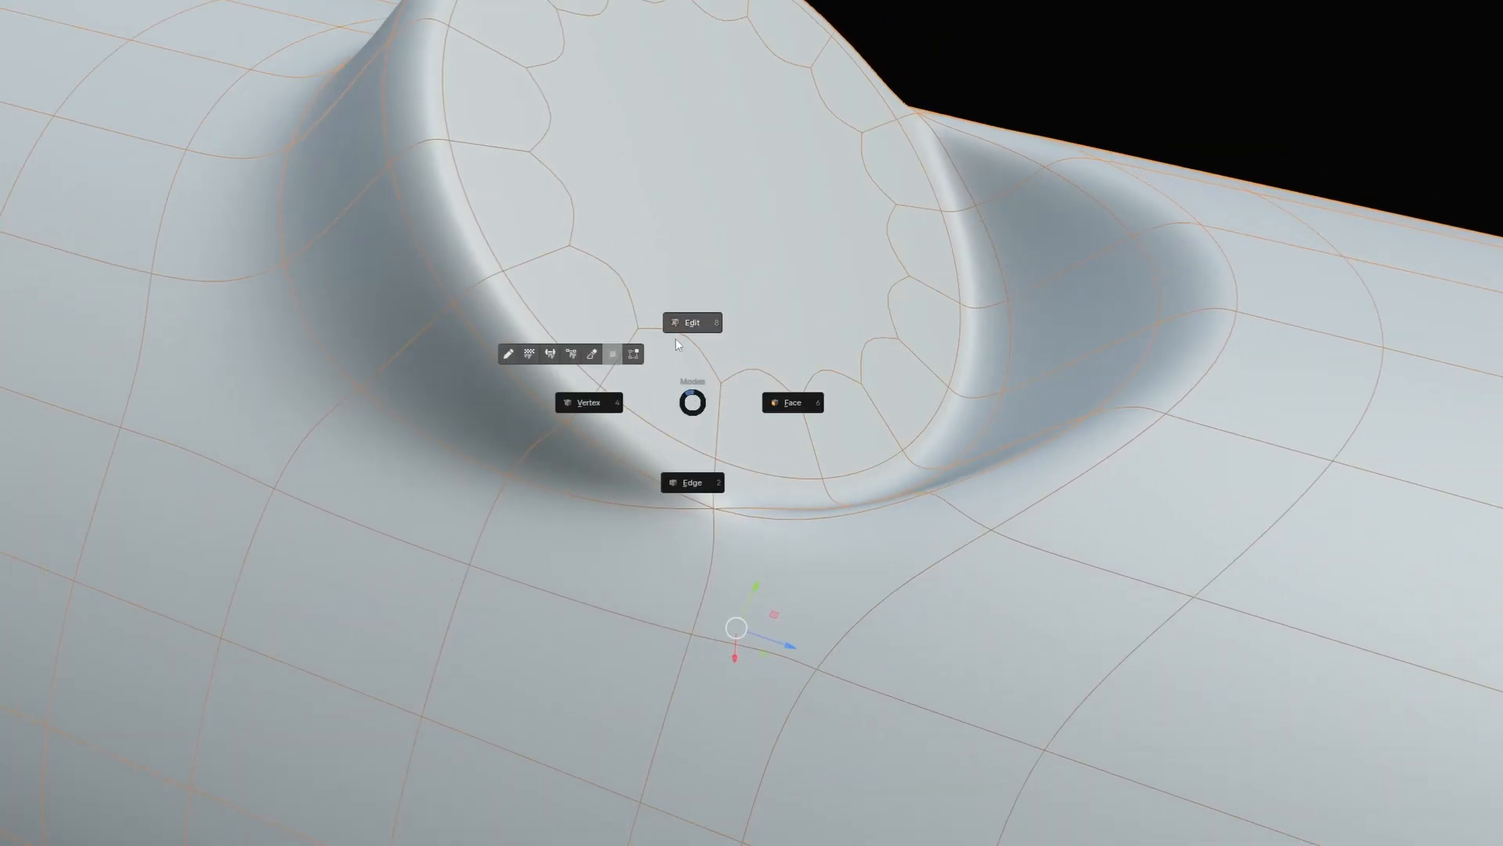
key(Escape)
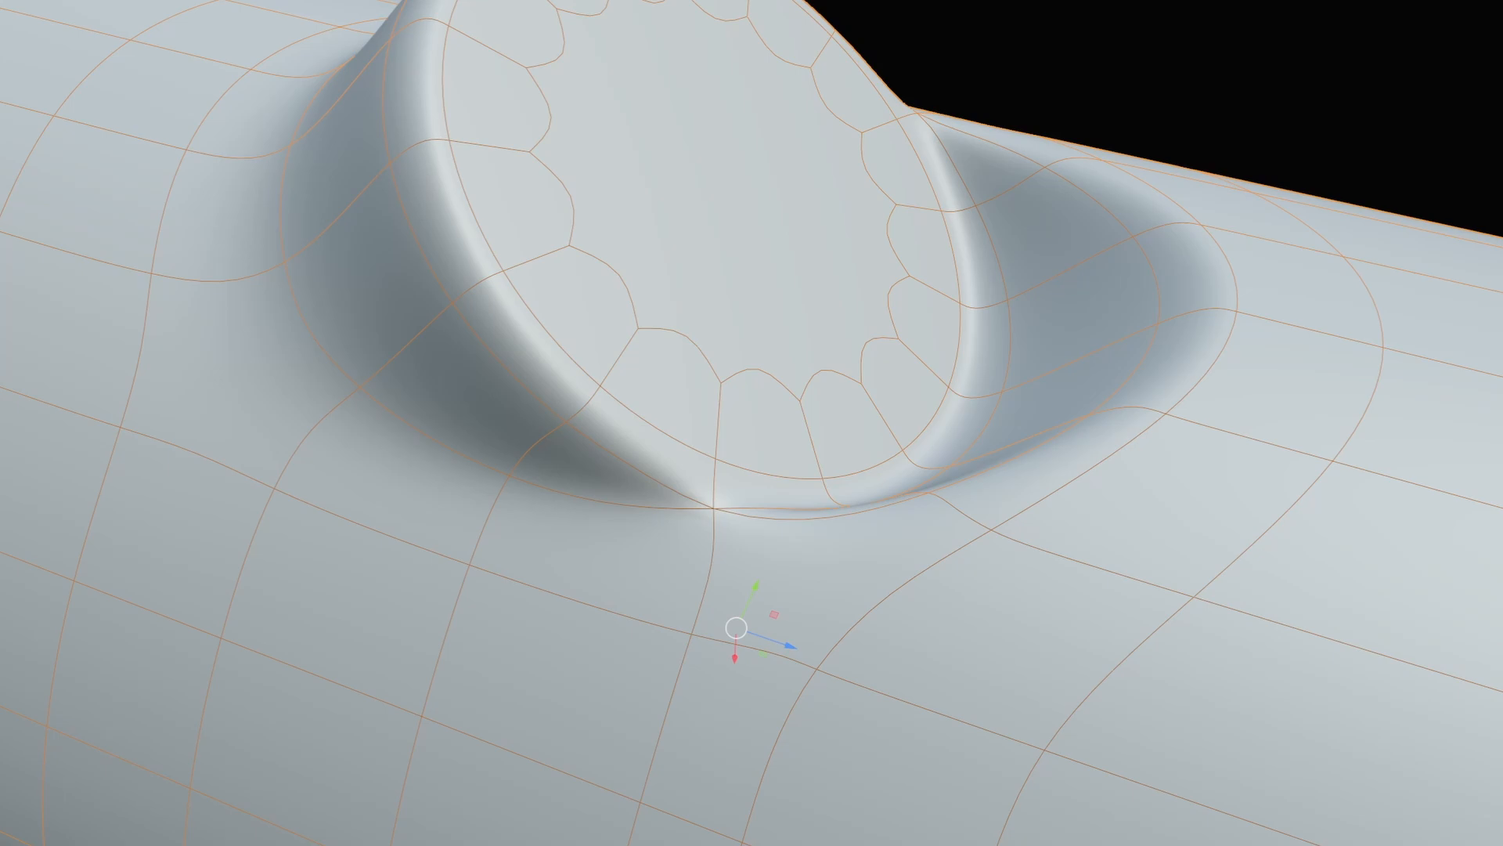
key(ctrl+0)
scroll(990, 410, down, 1)
scroll(980, 402, up, 3)
middle_drag(990, 410, 984, 407)
middle_drag(643, 421, 692, 281)
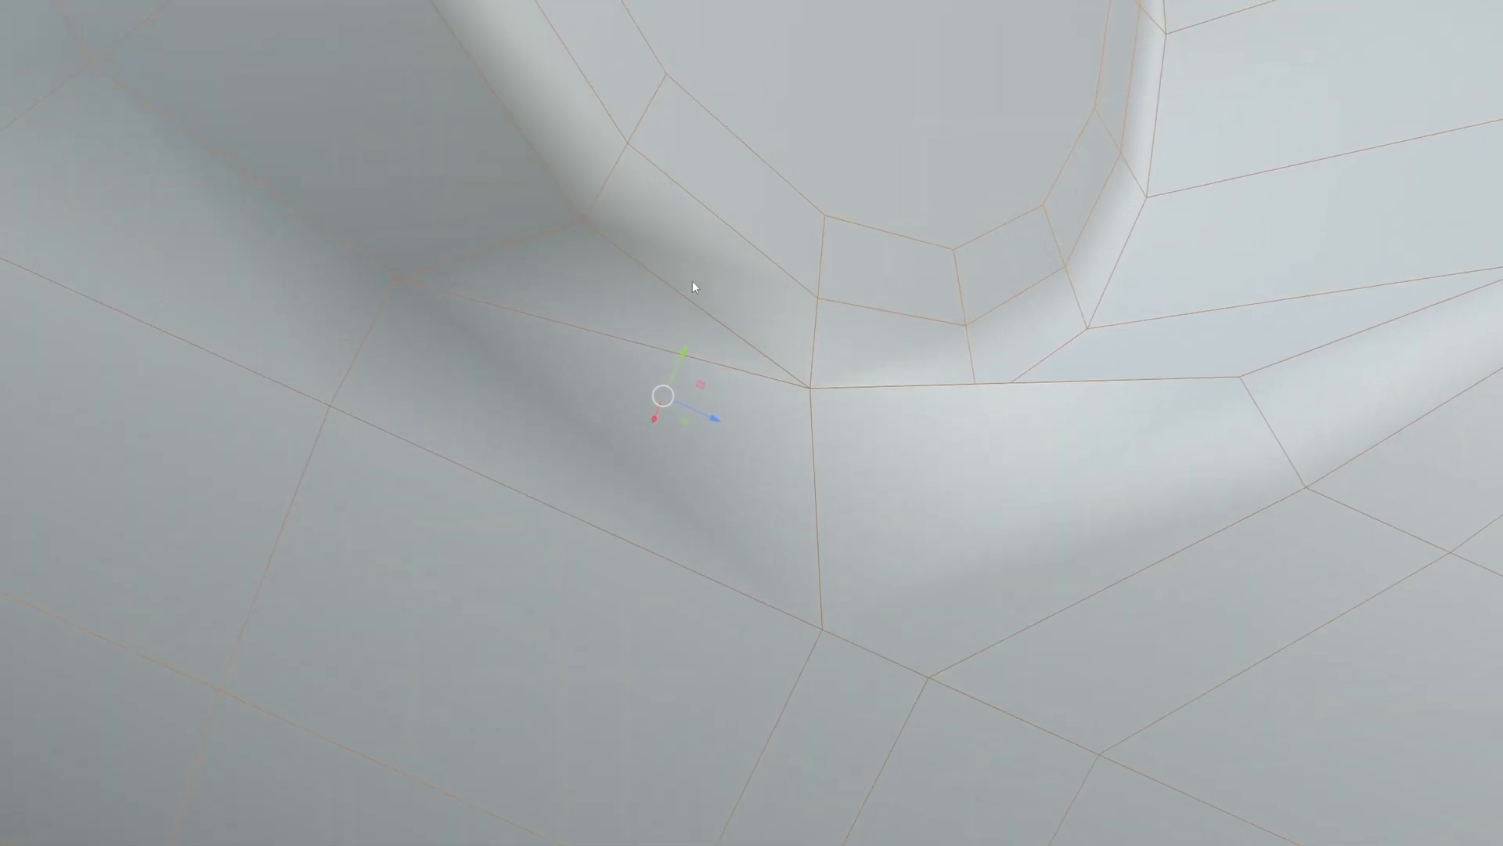
scroll(828, 440, down, 3)
middle_drag(828, 440, 829, 425)
scroll(832, 435, down, 1)
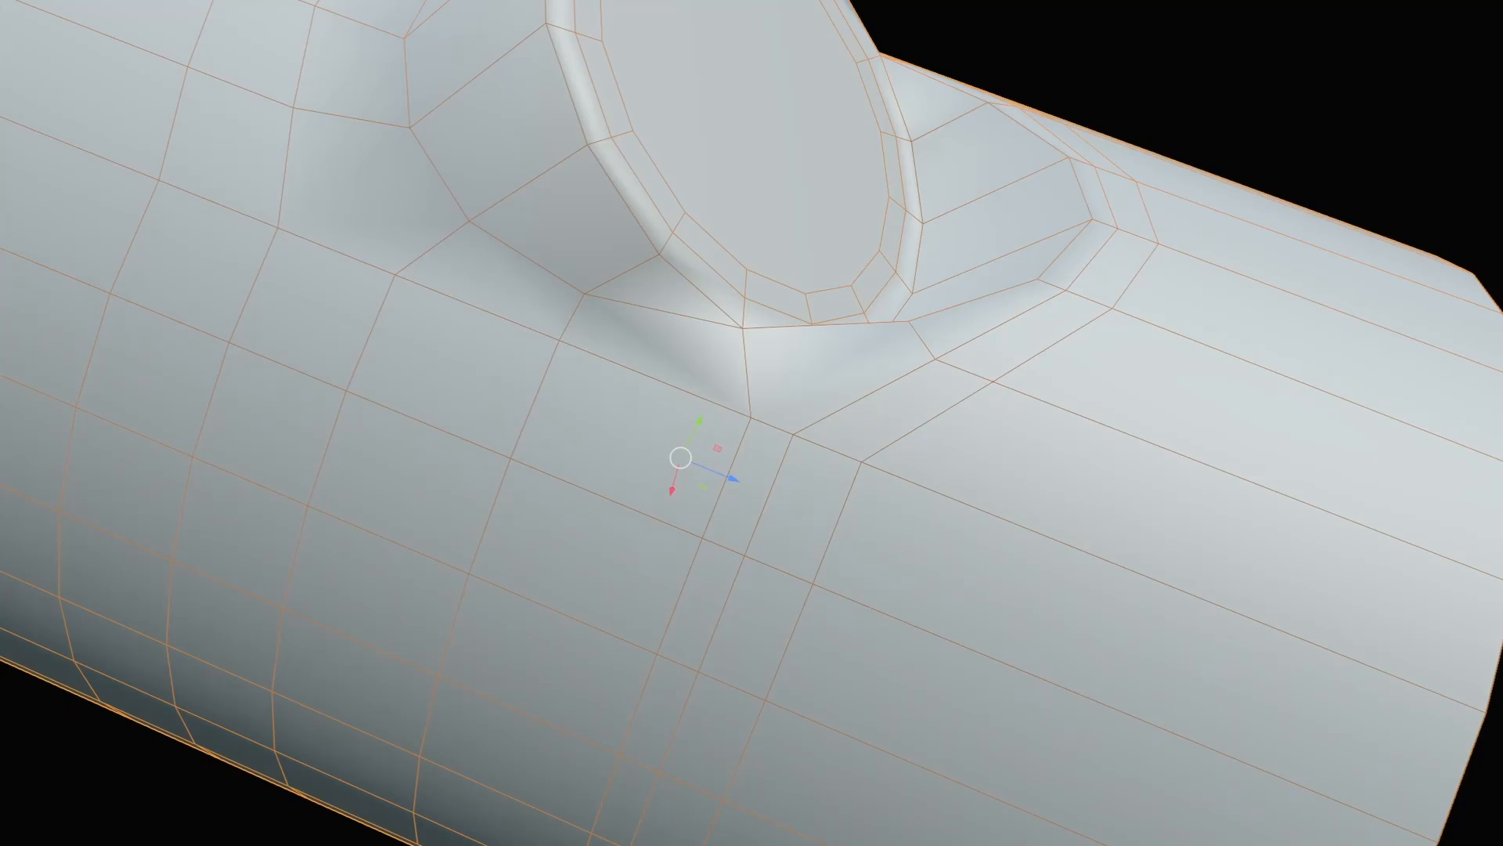
key(ctrl+2)
middle_drag(1262, 401, 1256, 445)
Hide the wireframe overlay and deselect the pipe to show a clean smooth solid.
key(Tab)
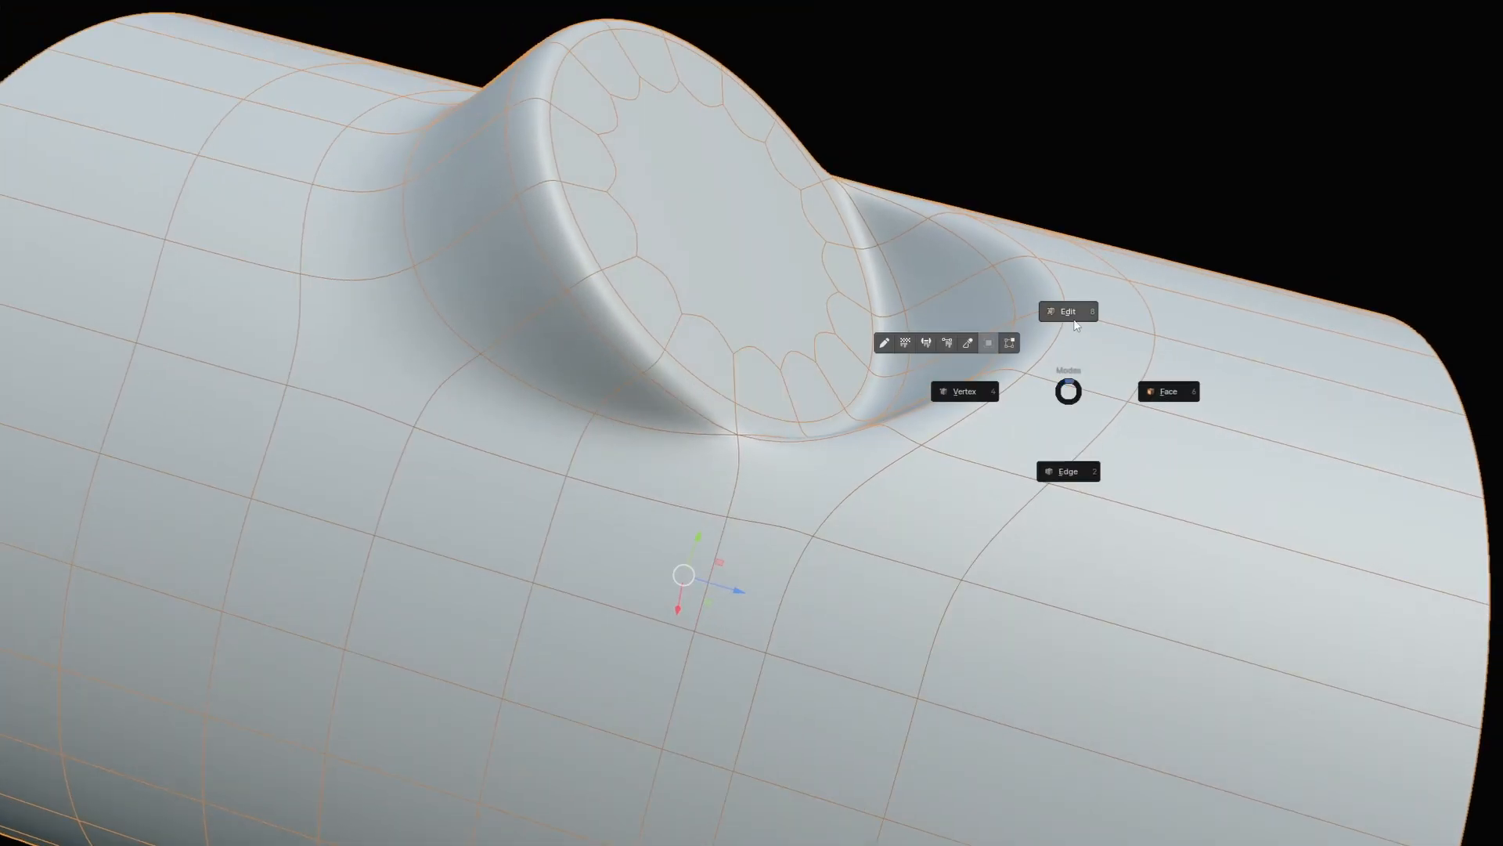
key(Escape)
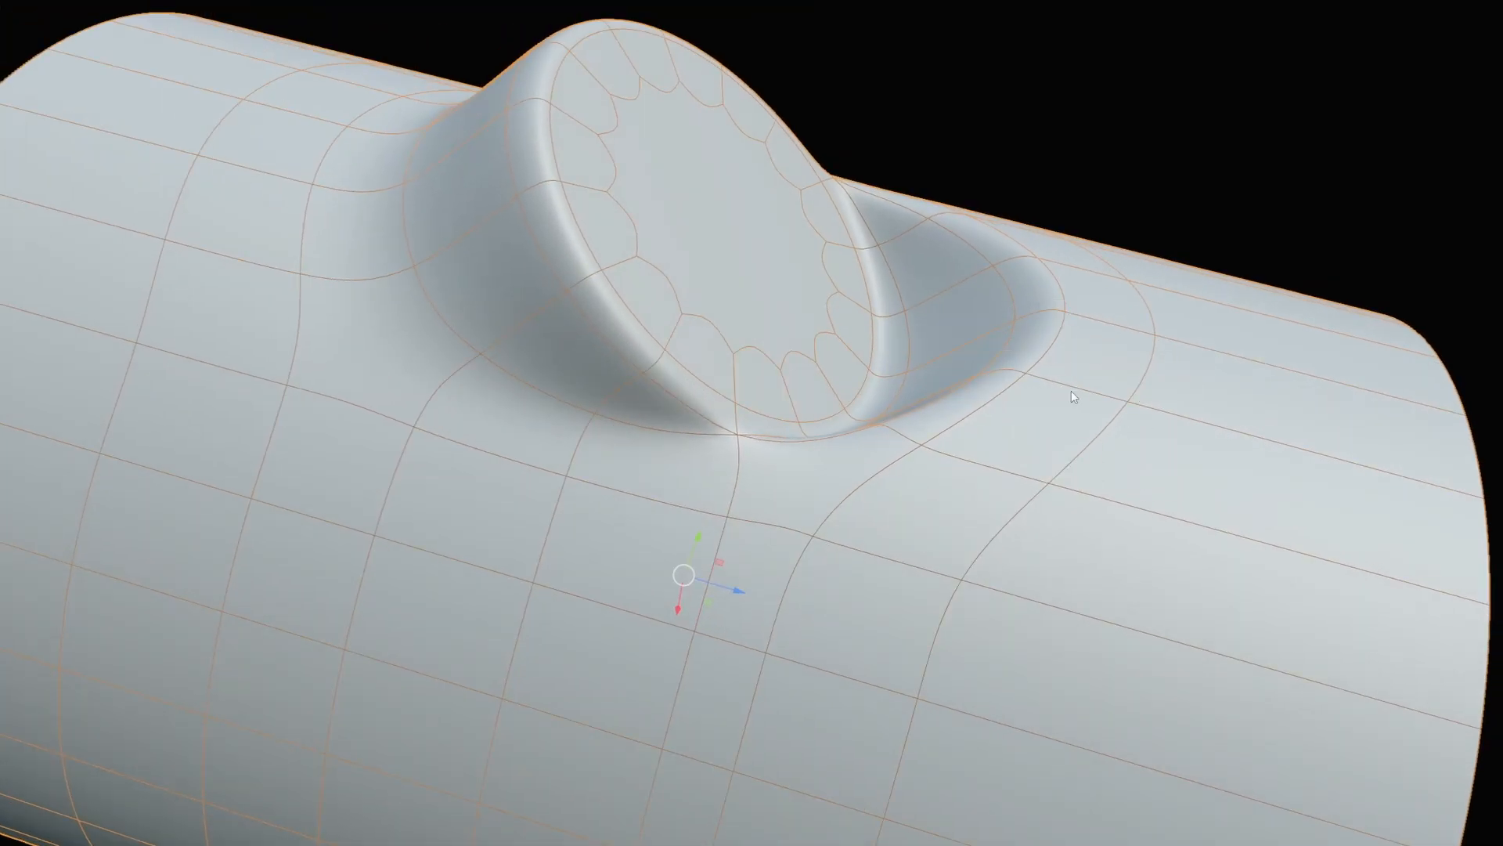
key(shift+z)
scroll(1036, 106, down, 2)
click(1037, 107)
scroll(1036, 107, down, 2)
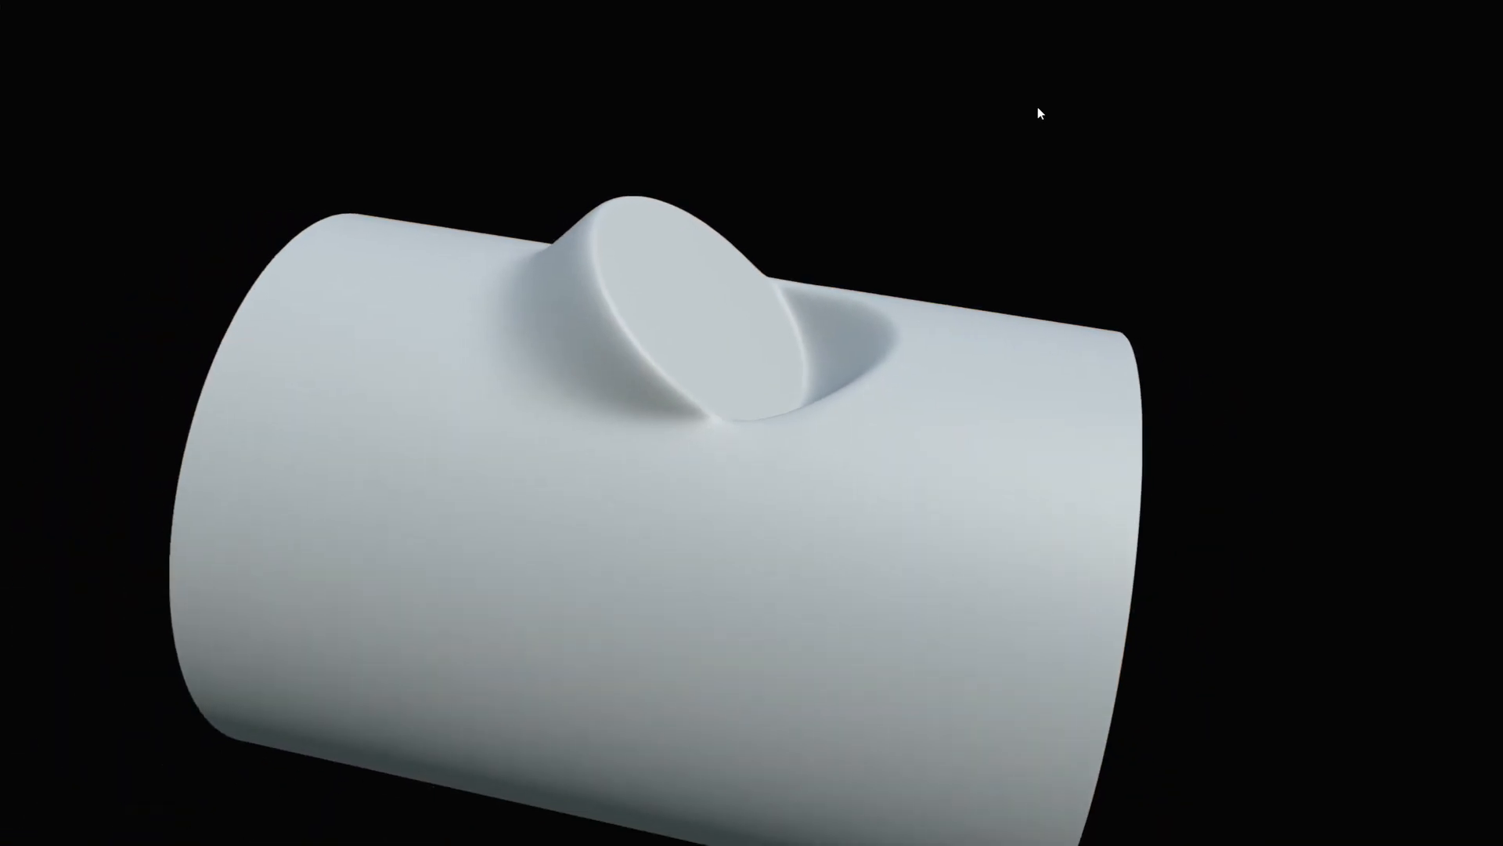